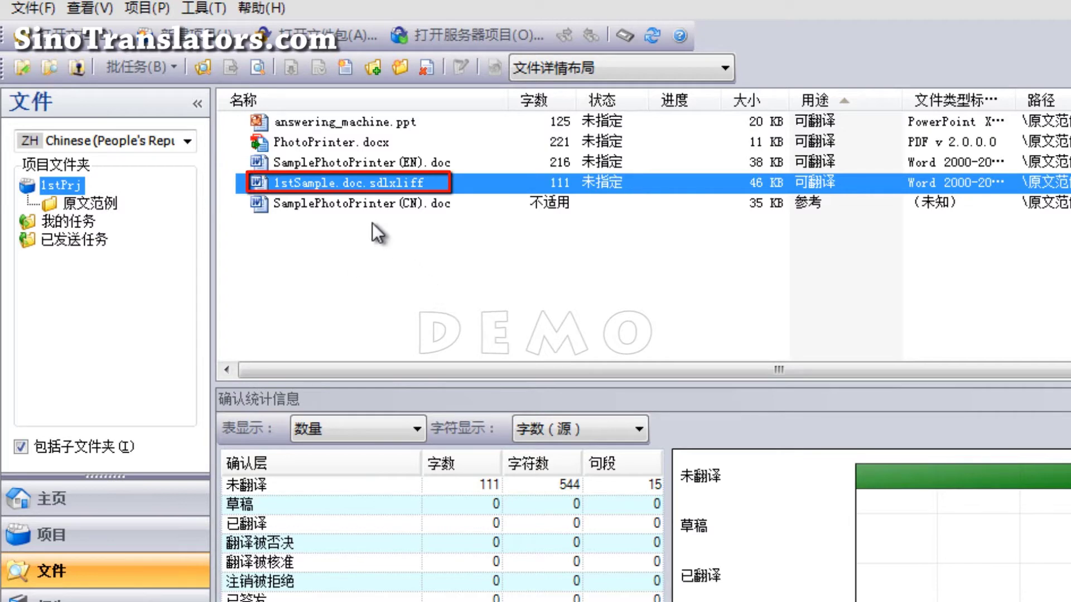
Step: Open 1stSample.doc.sdlxliff for translation and collapse the editor's navigation pane
double_click(348, 187)
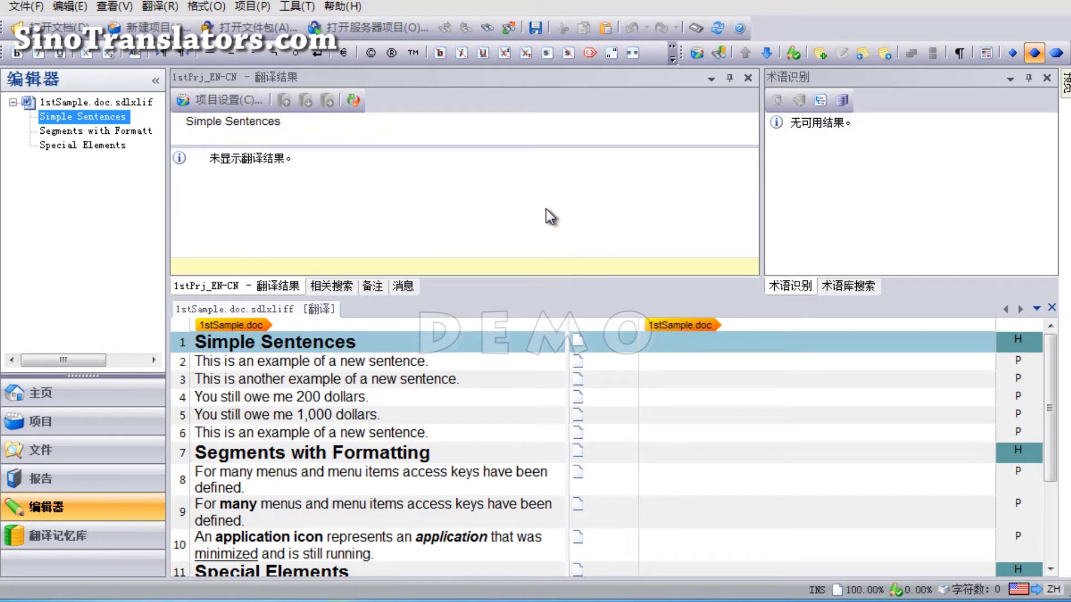
click(156, 81)
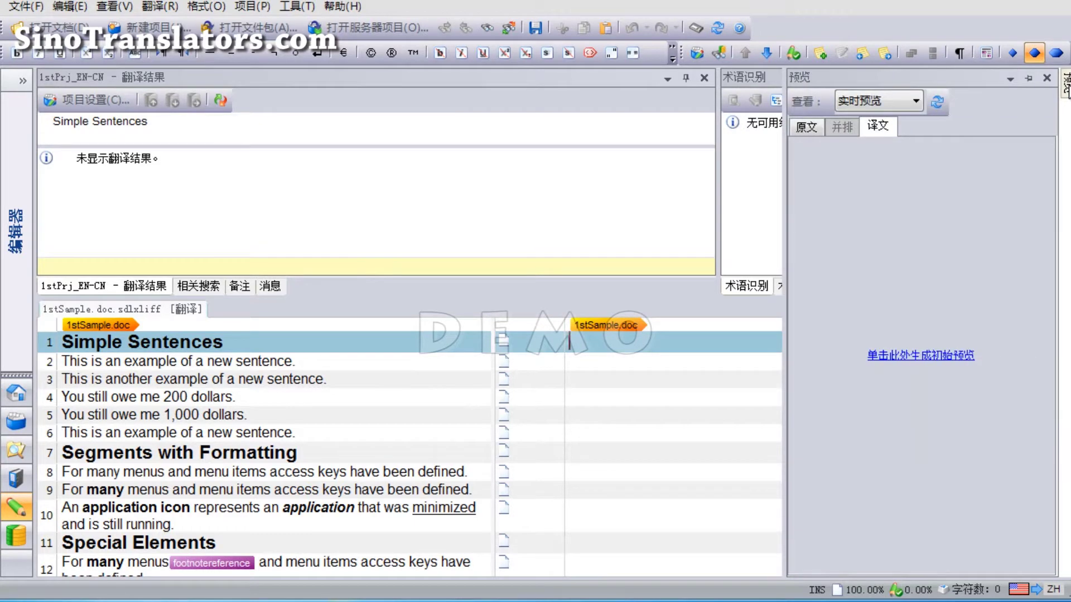
Step: Keep the preview pane open, detach it as a floating window outside the main window and generate the initial preview
click(1028, 78)
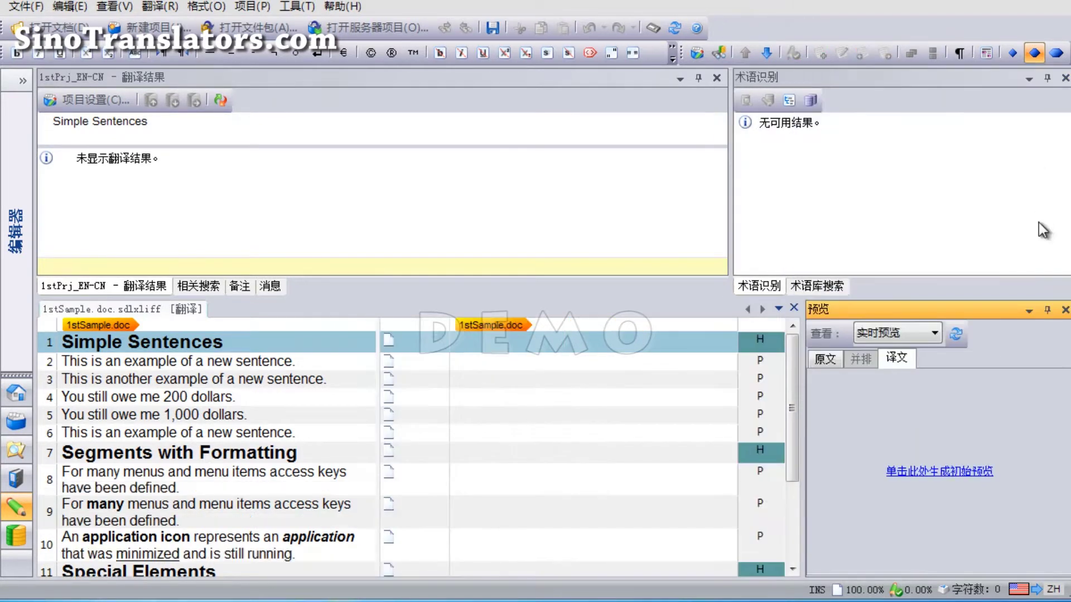
drag(978, 309, 1060, 312)
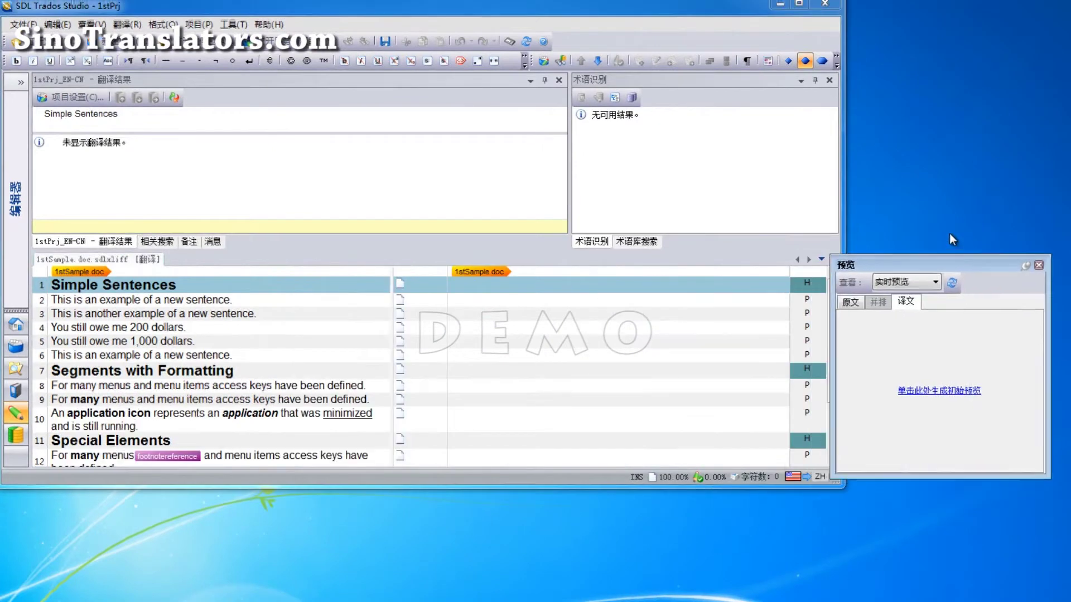
drag(949, 233, 912, 140)
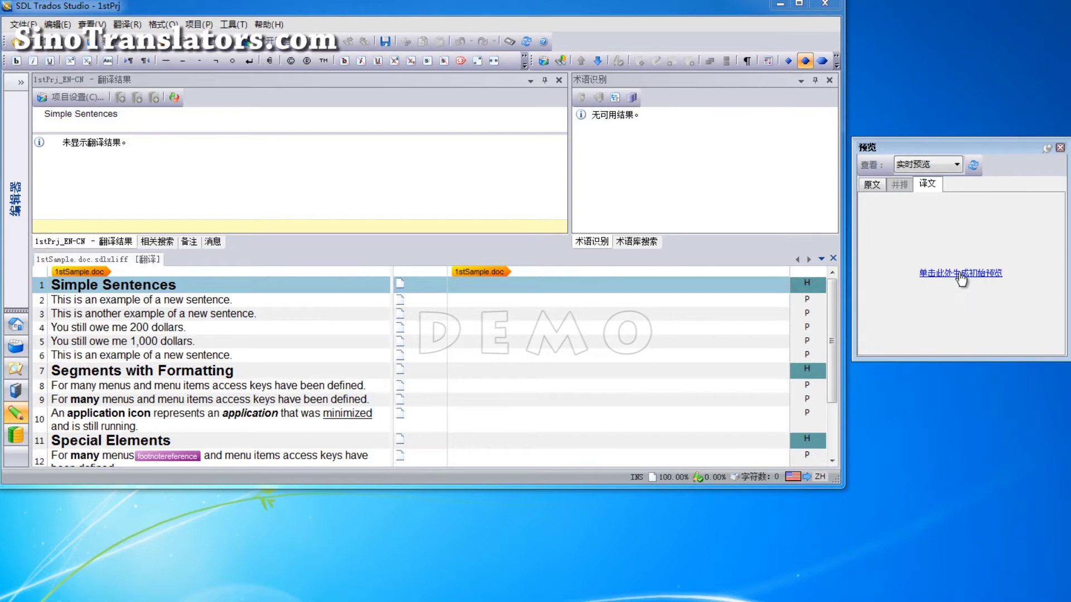
click(961, 276)
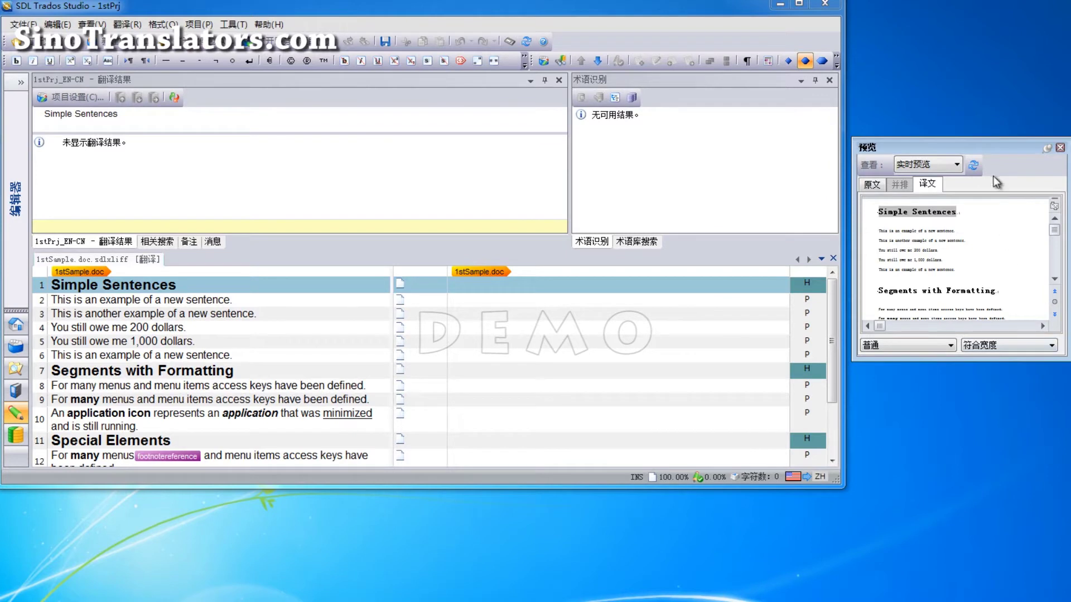
Step: Enlarge the floating preview window, narrow the main window and place the two side by side
drag(1068, 361, 1070, 474)
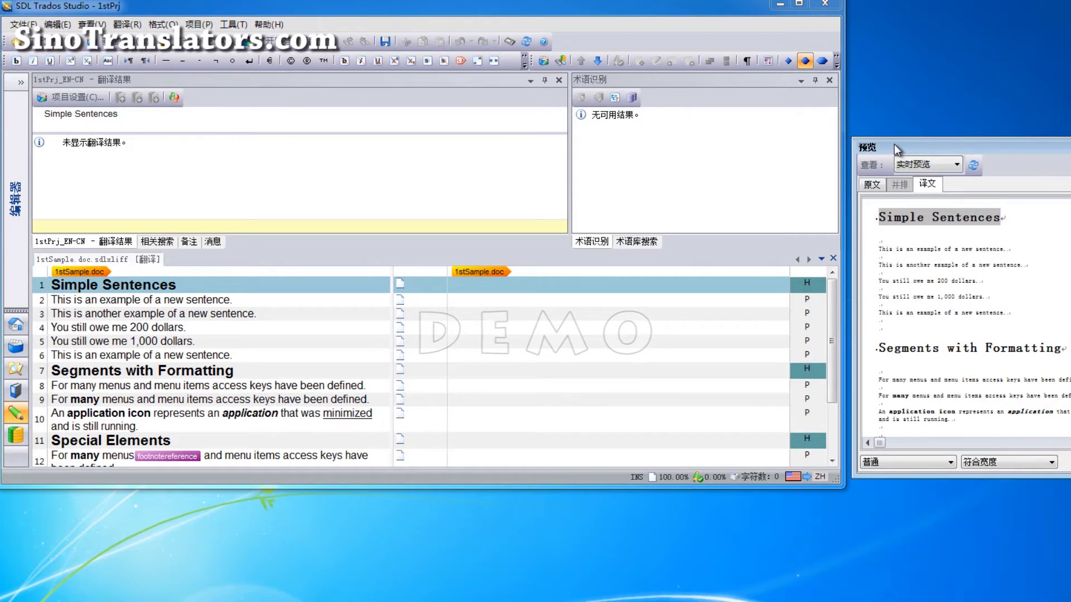
drag(891, 146, 886, 152)
drag(835, 217, 570, 229)
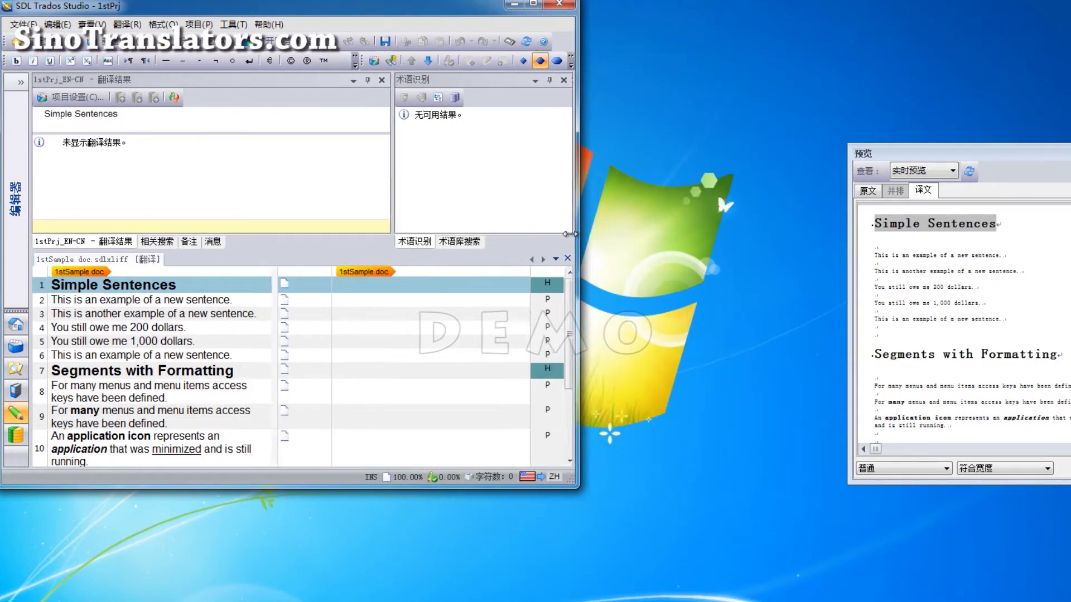
drag(1015, 154, 737, 146)
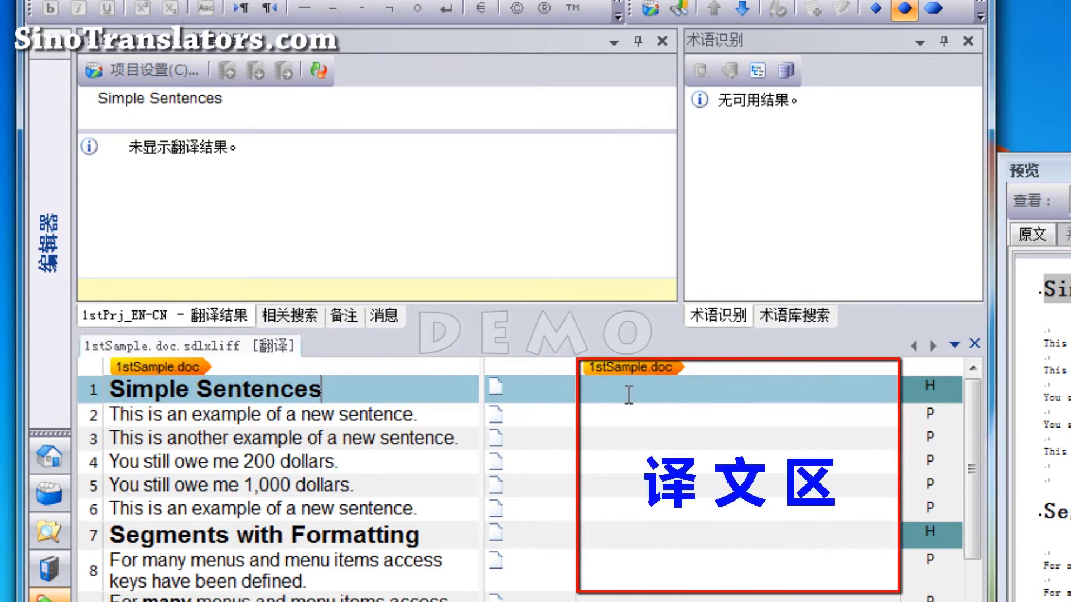
Step: Examine the document structure information of the heading in segment 1 and of the paragraph in segment 2
click(695, 397)
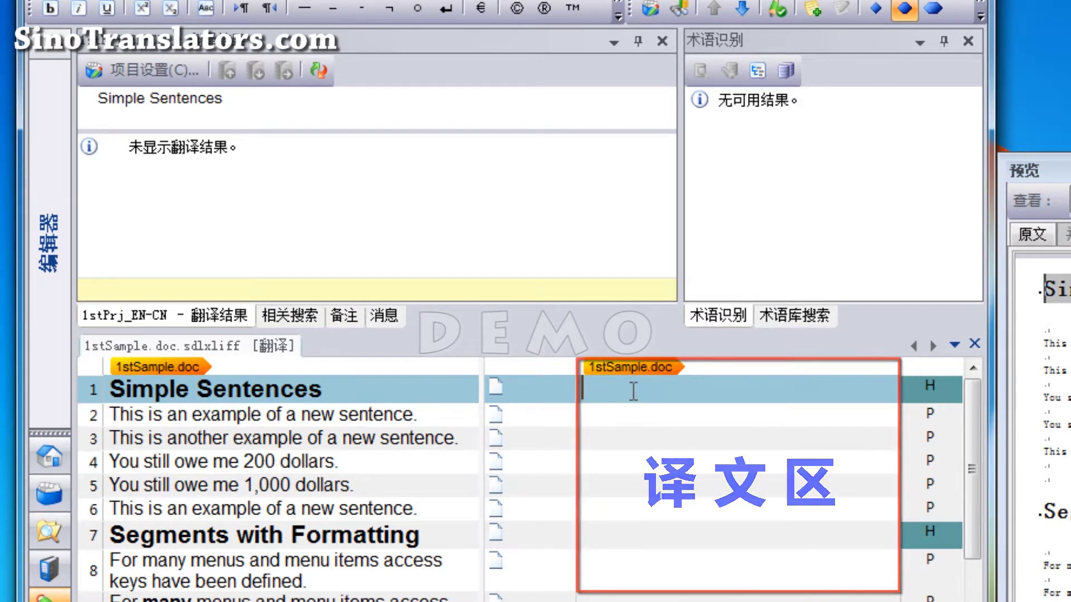
mouse_move(510, 393)
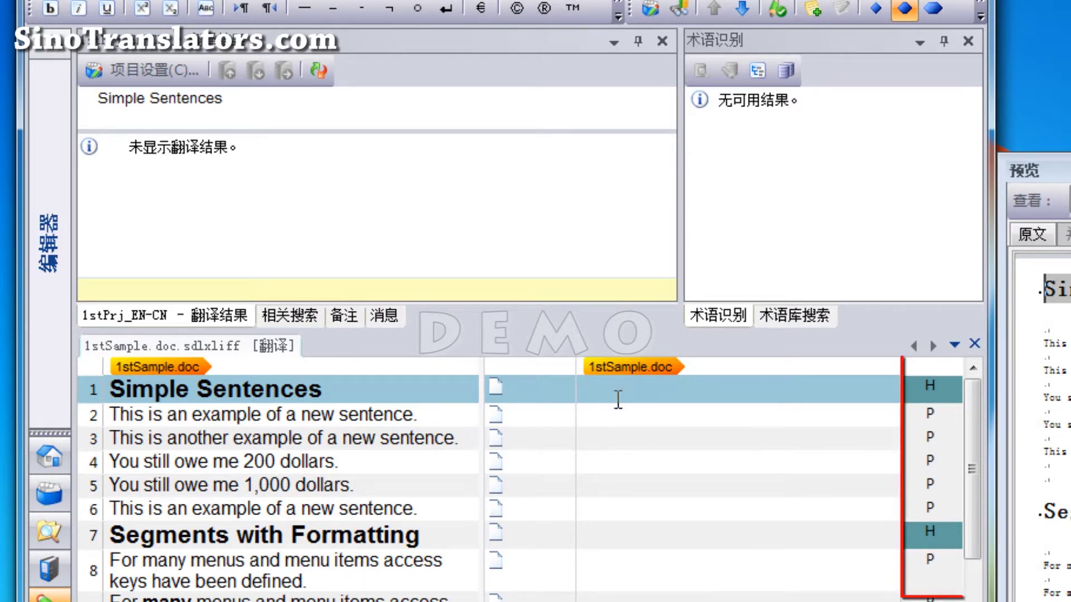
double_click(930, 391)
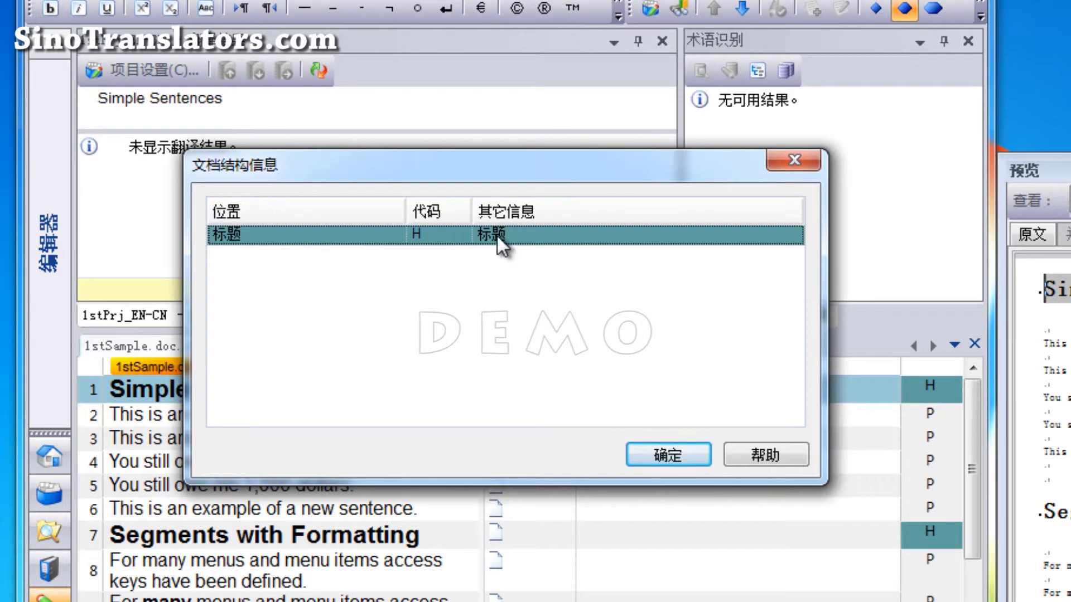
click(657, 461)
double_click(930, 414)
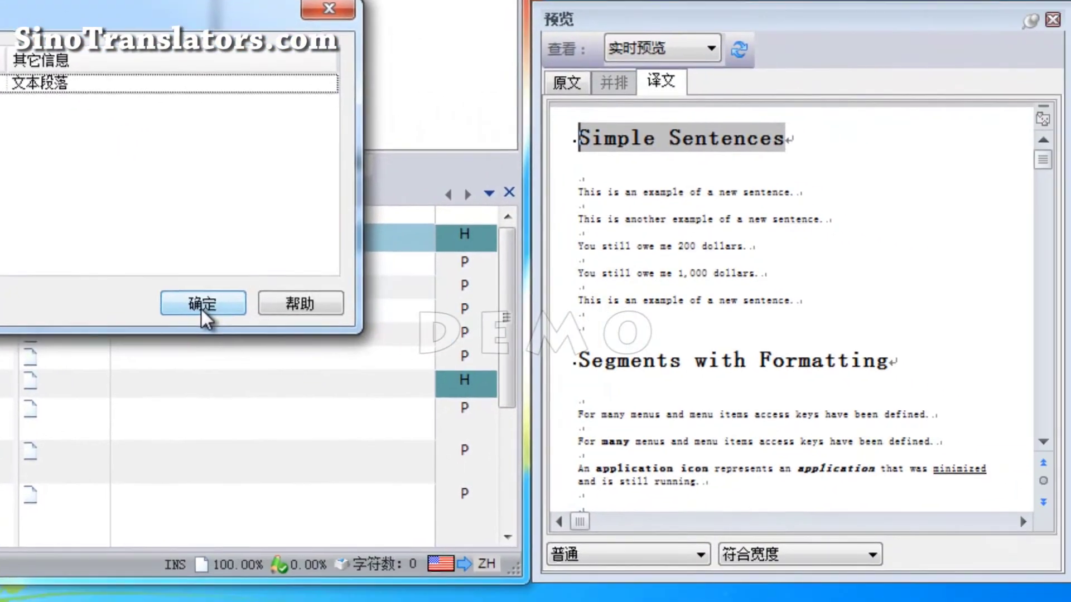
click(663, 457)
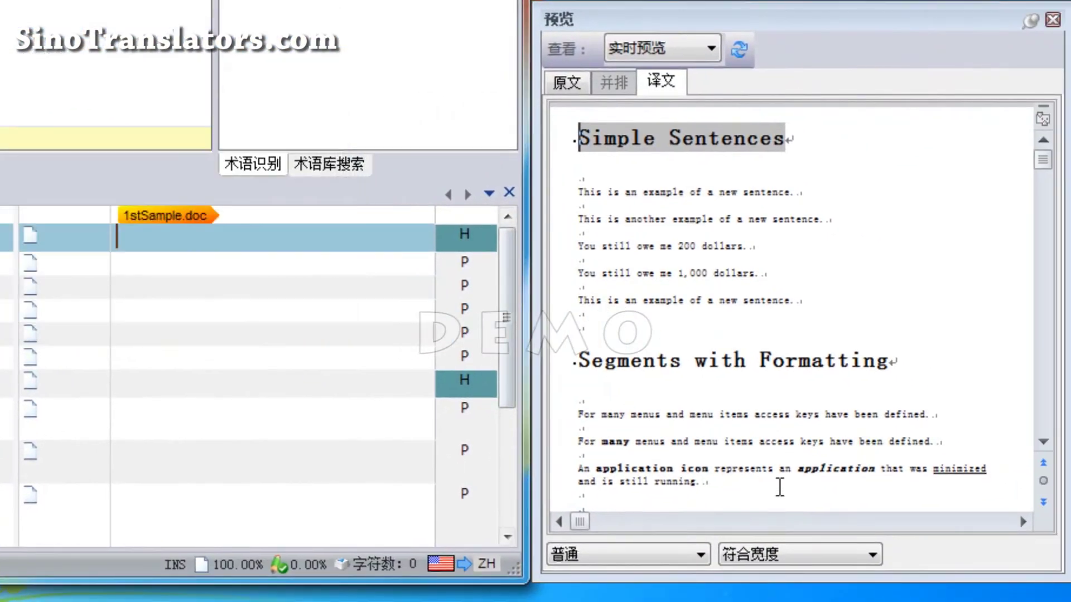
Step: Set the preview zoom to 75% and jump to segment 2 from its sentence in the preview
click(873, 555)
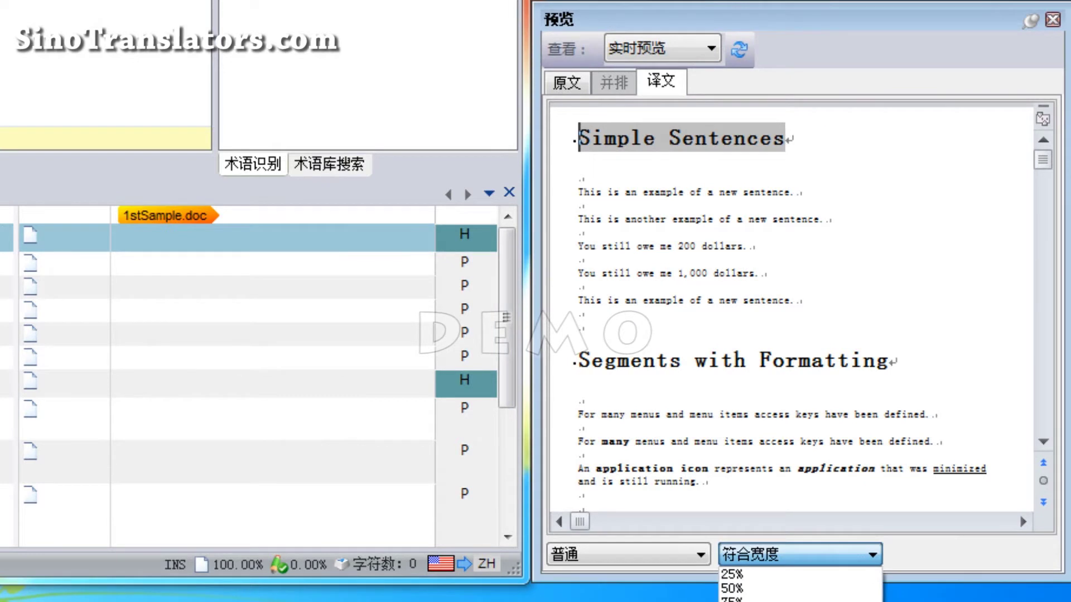
click(732, 599)
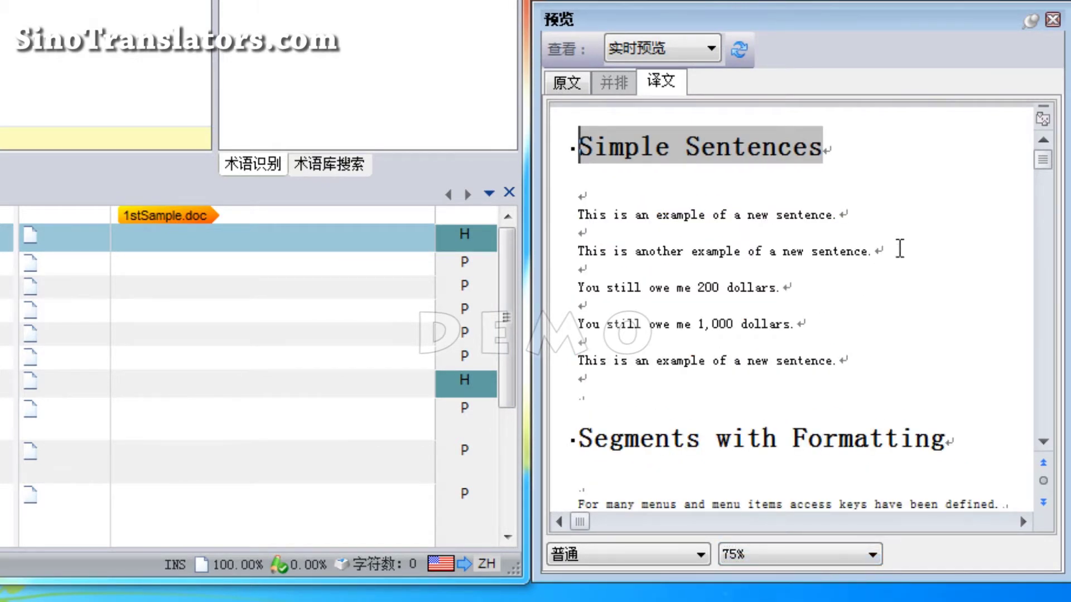
click(841, 213)
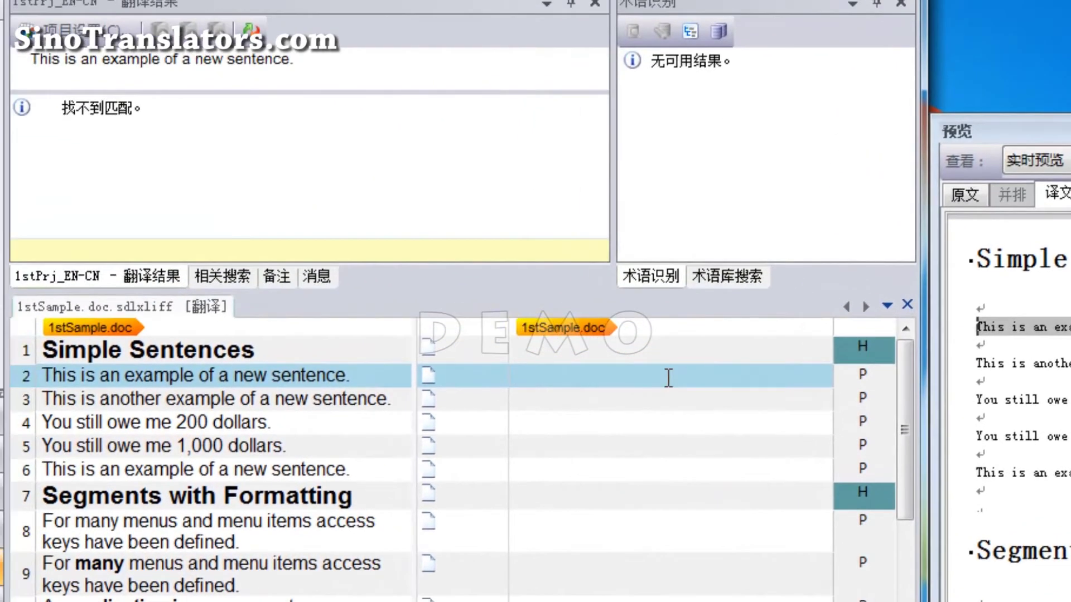
click(735, 165)
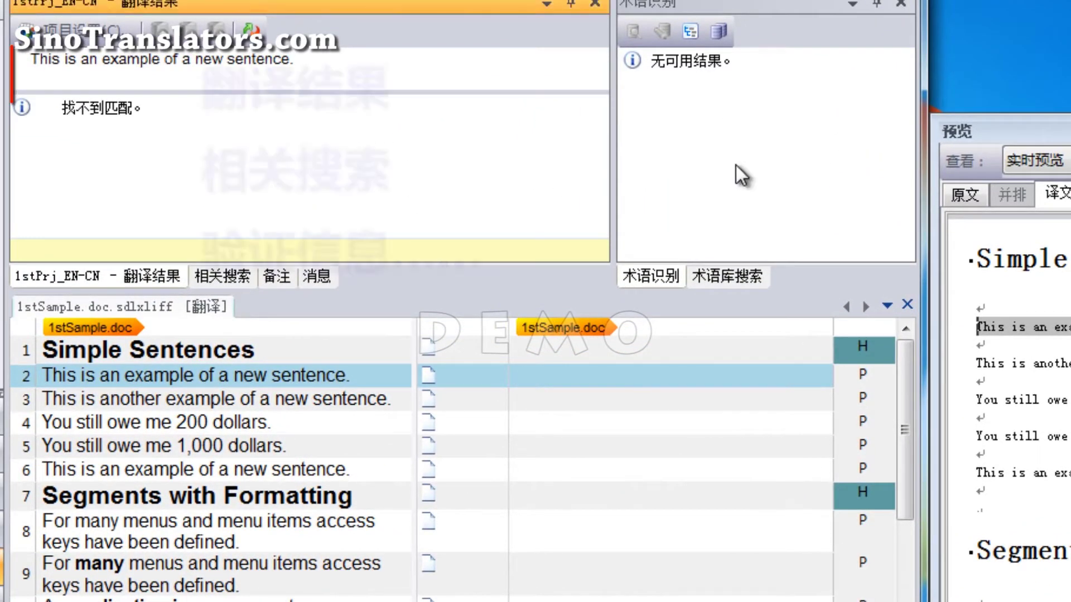
click(399, 163)
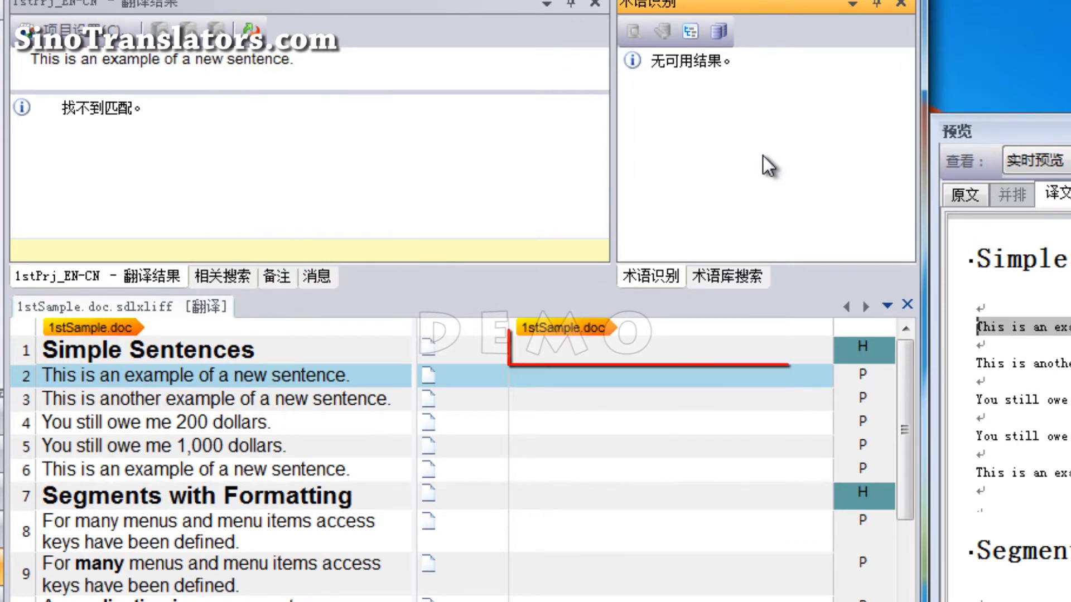
Step: Translate segment 1 as 简单句子 and confirm the translation
click(547, 352)
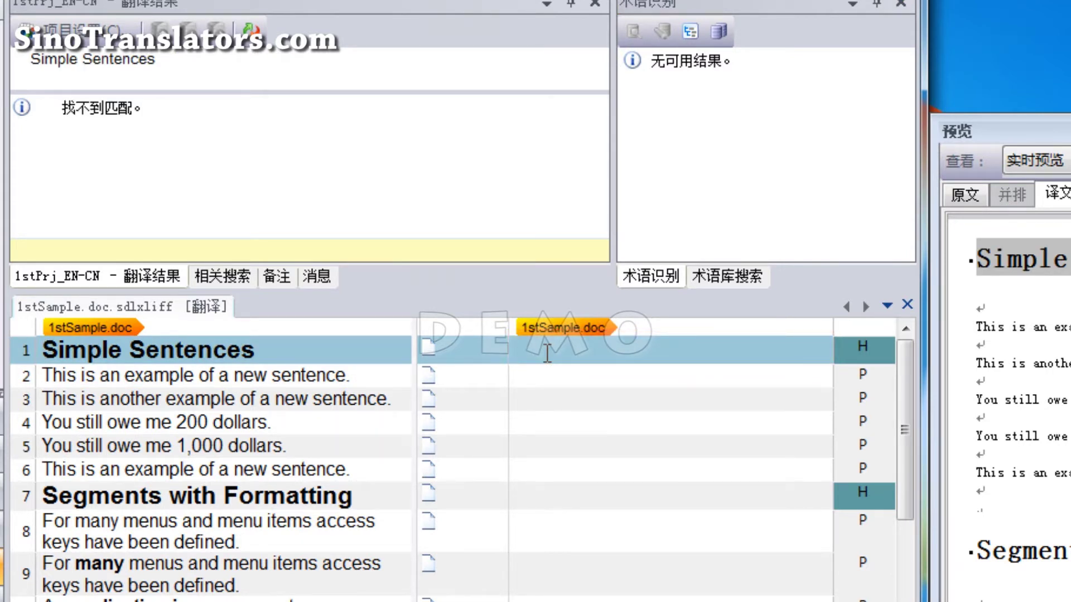
text(jiandan)
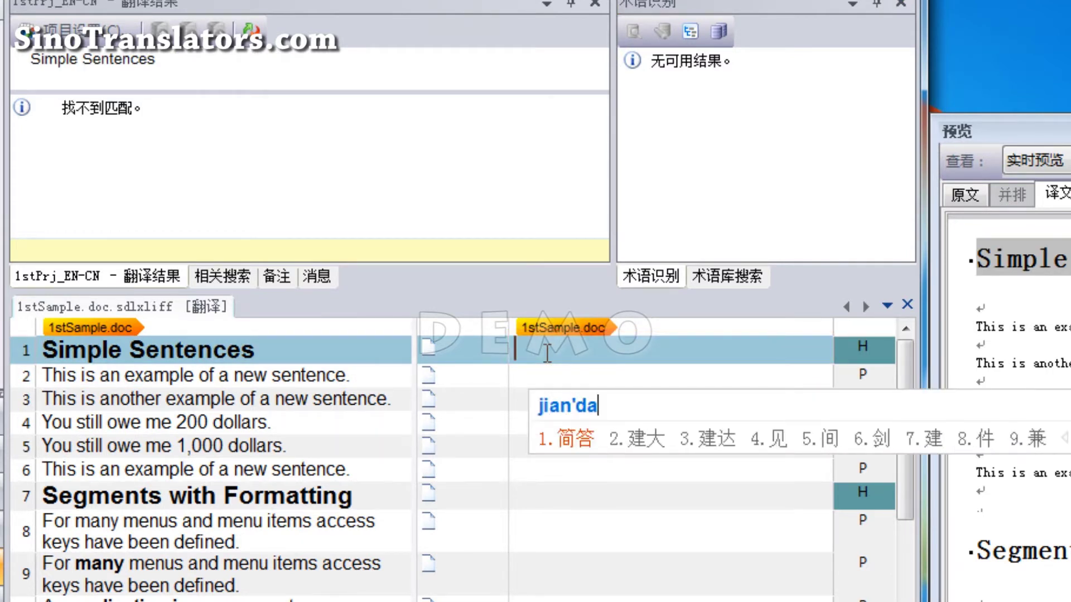
key(space)
text(juzi)
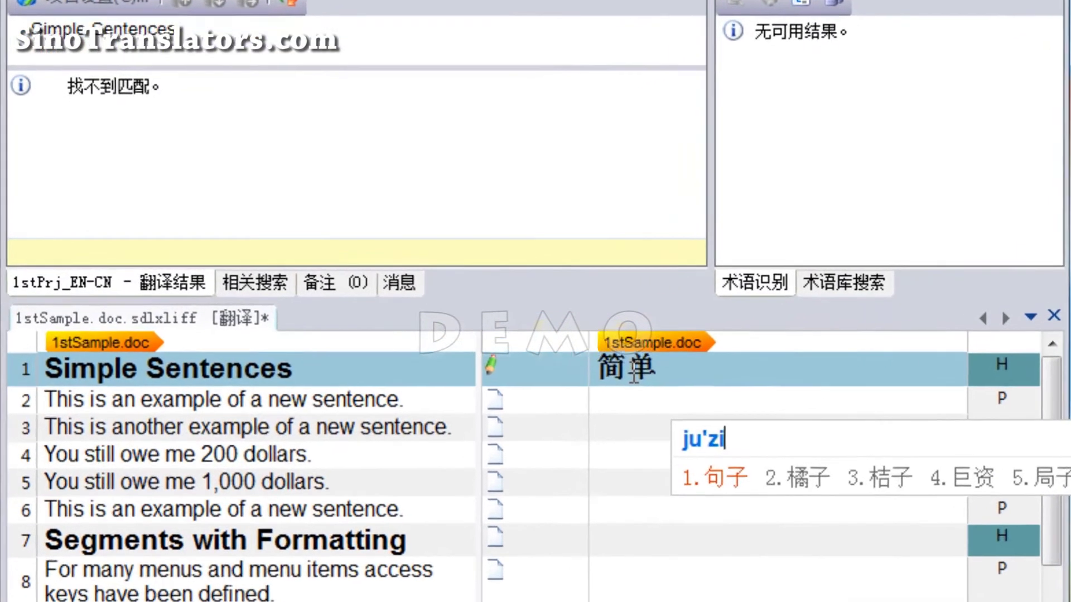
key(space)
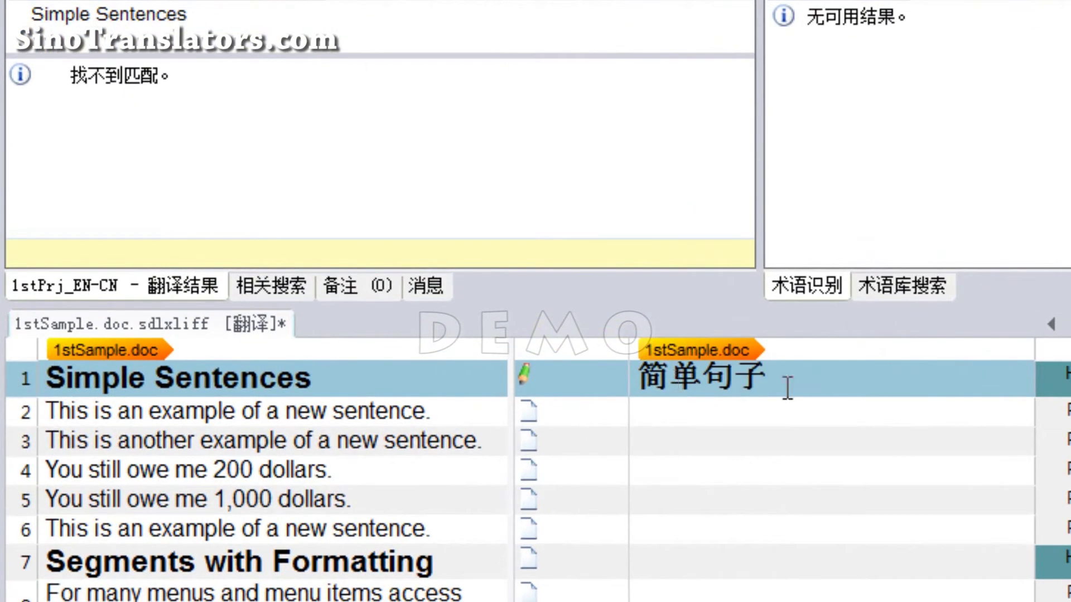
mouse_move(523, 374)
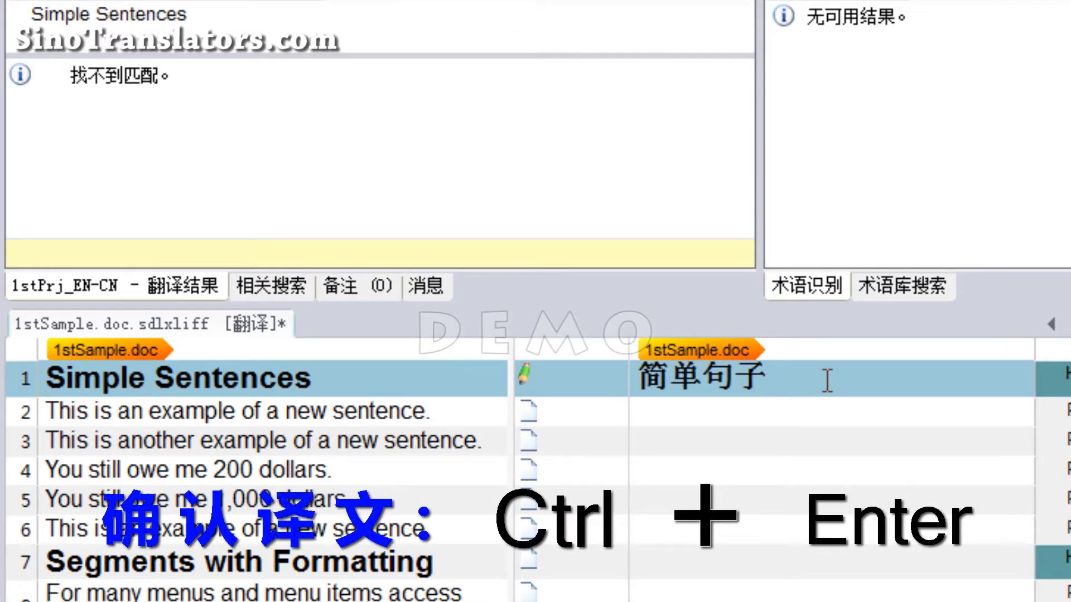
key(ctrl+Return)
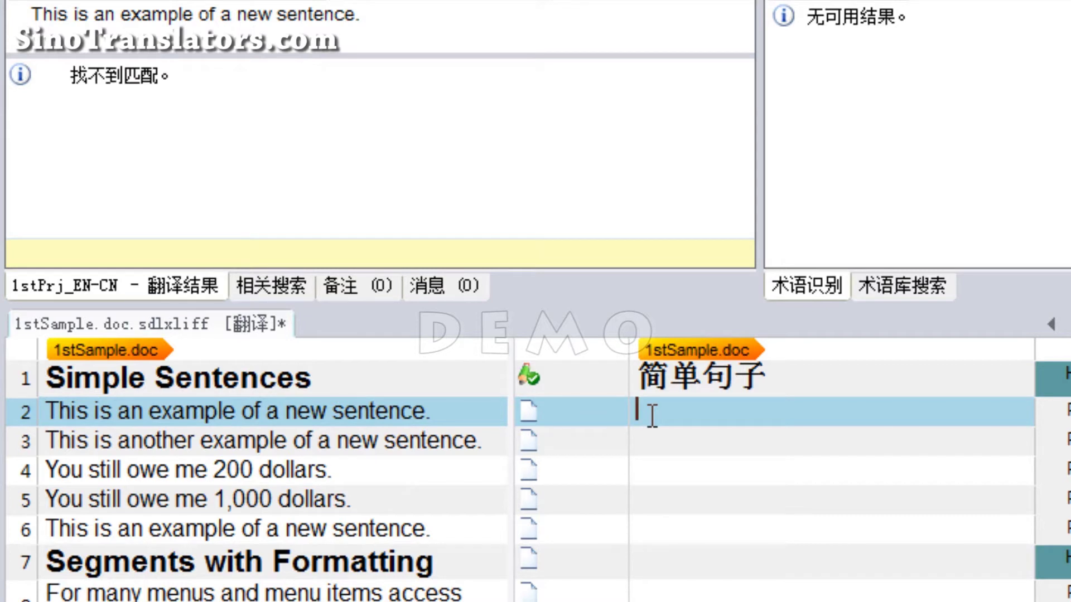
Step: Translate segment 2 as 这是一个新的范例。 and confirm the translation
text(zheshi)
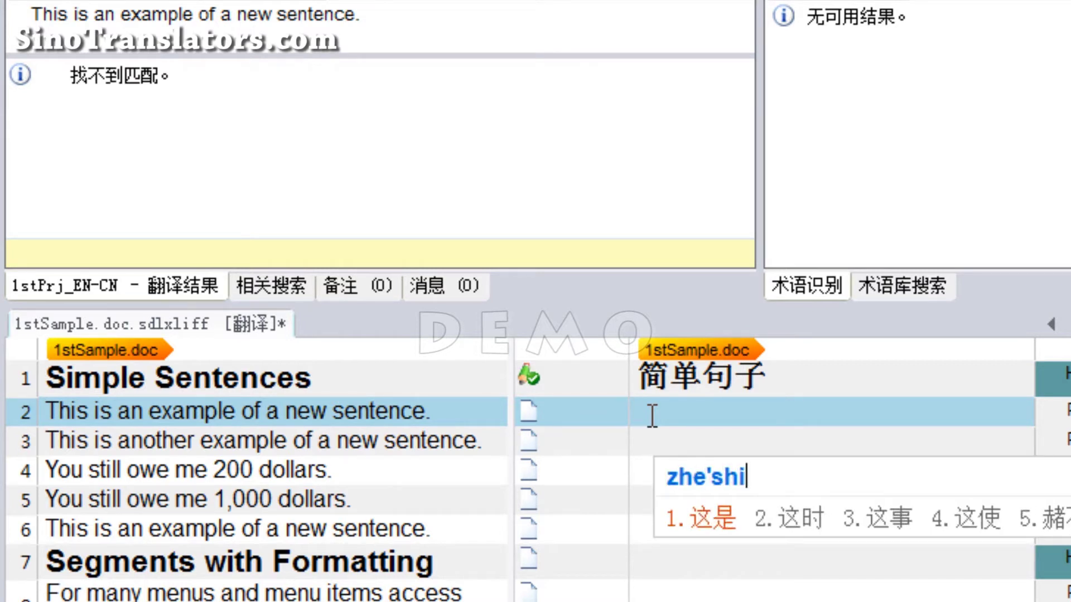
key(space)
text(yige)
key(space)
text(xinde)
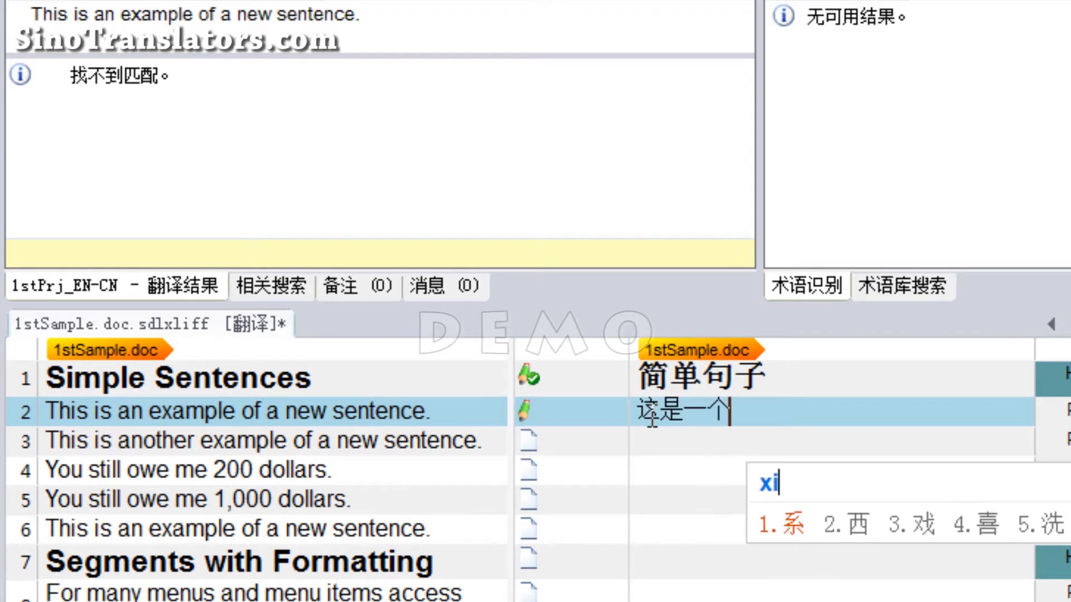
key(space)
text(fanli)
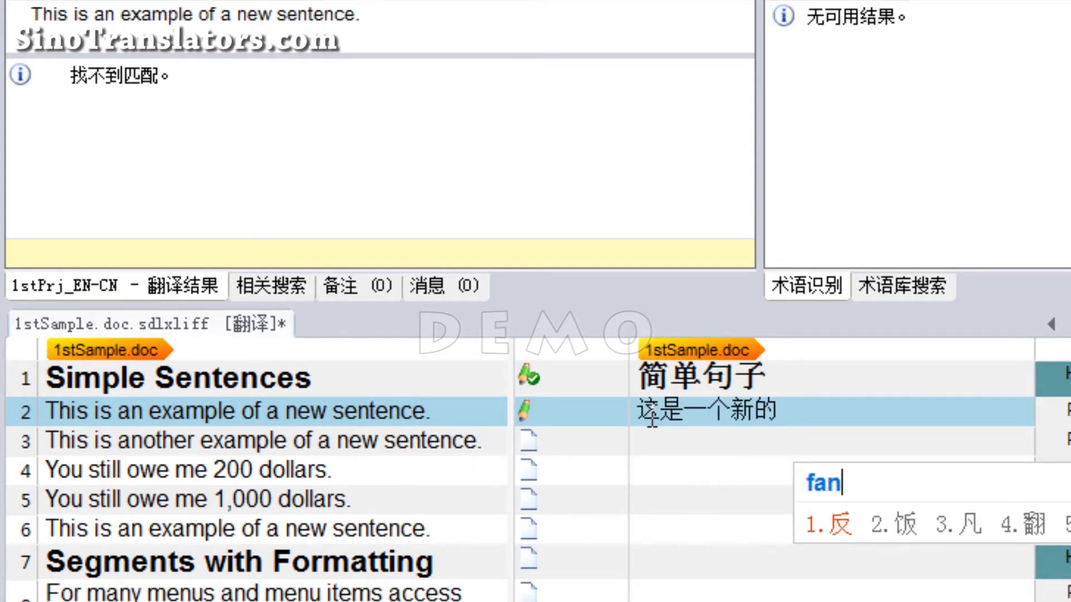
key(space)
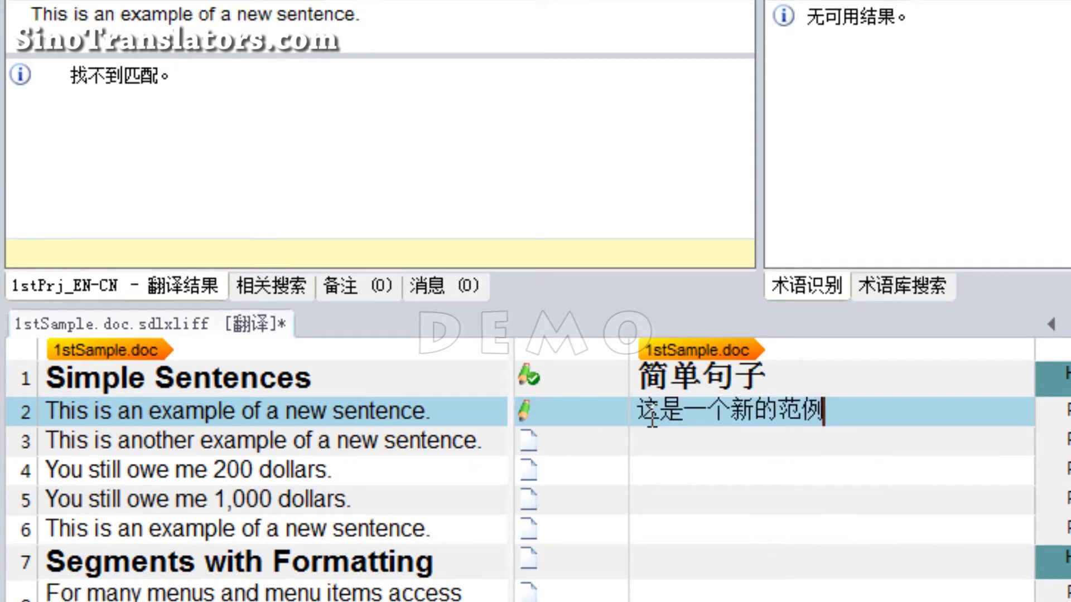
text(。)
key(ctrl+Return)
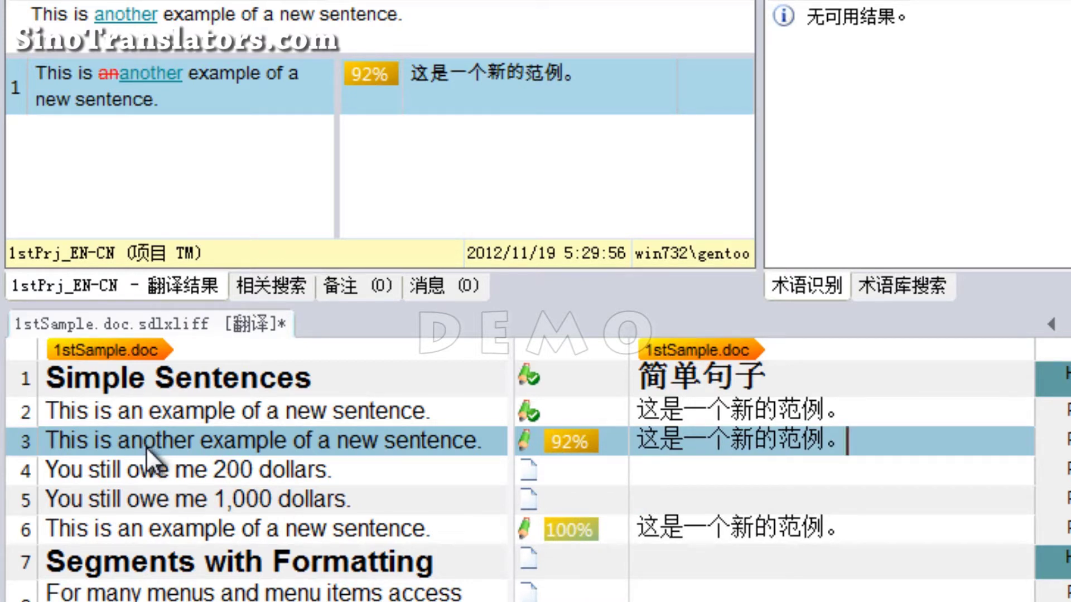
Step: Examine the marked source difference and the match score of the translation memory result for segment 3
click(638, 441)
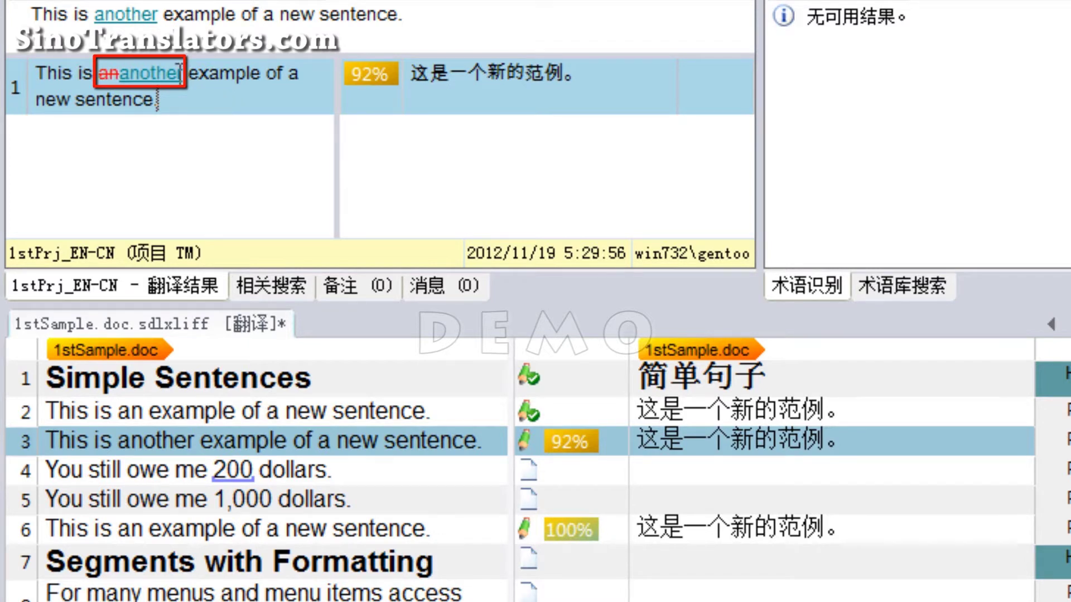
drag(185, 72, 119, 74)
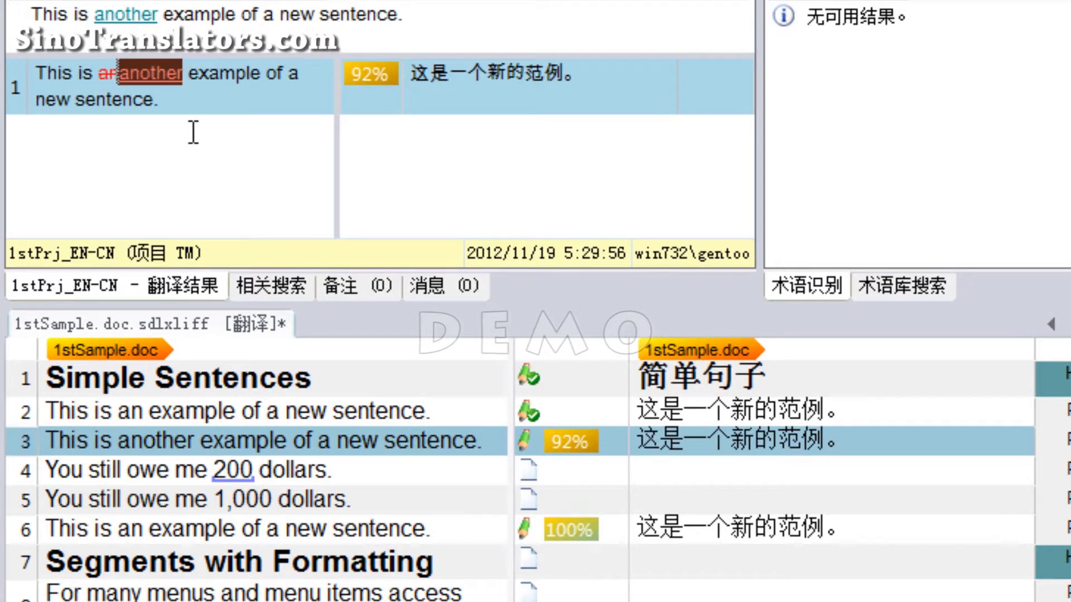
mouse_move(370, 84)
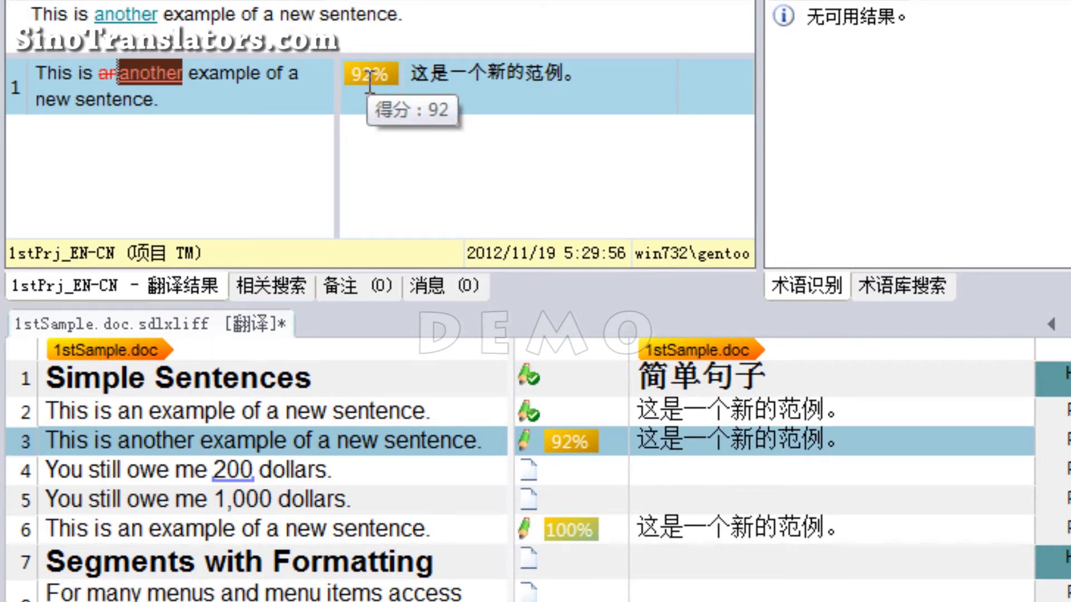
Step: Edit segment 3's translation memory match, replacing 一个新的 with 第二个 so it reads 这是第二个范例。
click(685, 446)
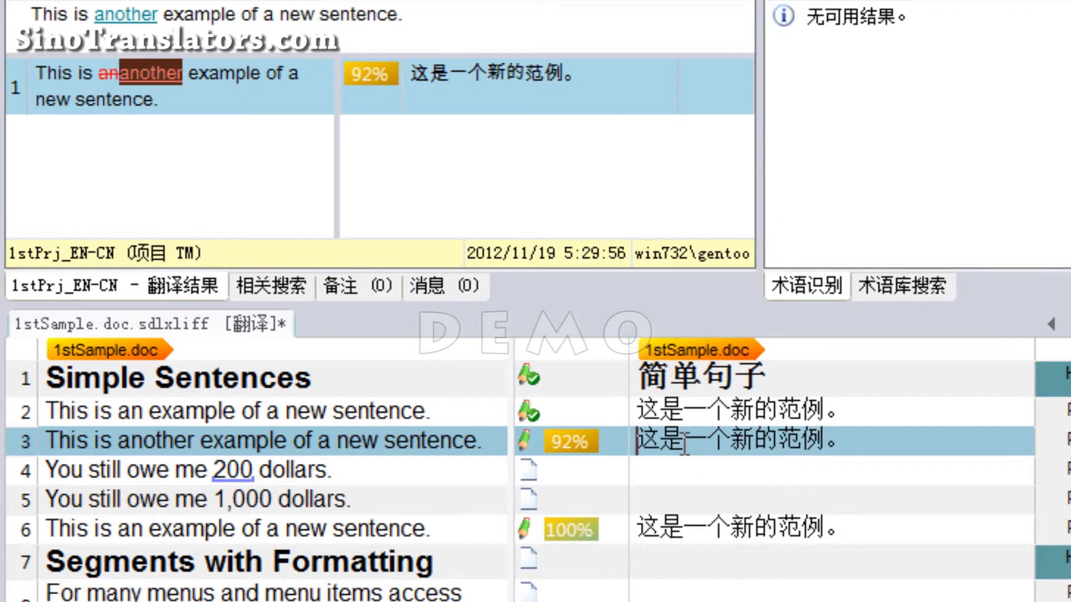
drag(685, 446, 777, 443)
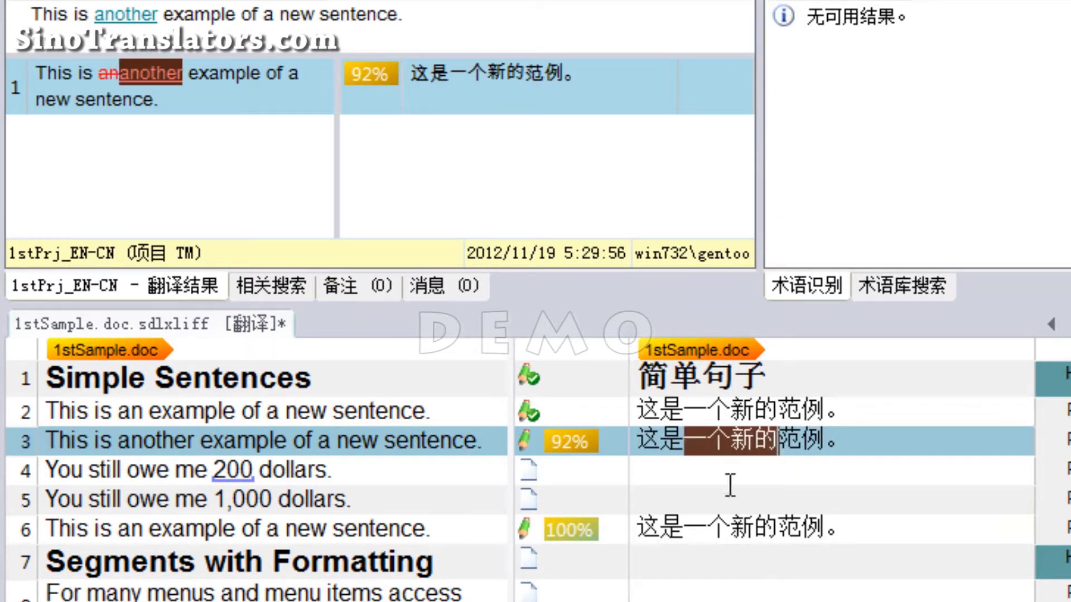
text(l)
key(BackSpace)
text(d)
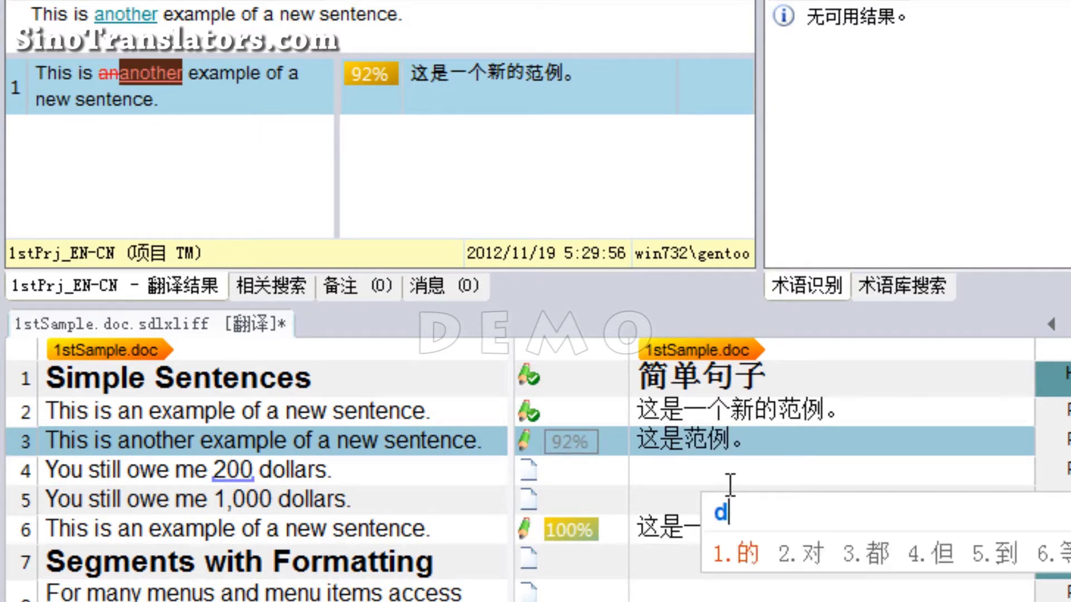
text(ierge)
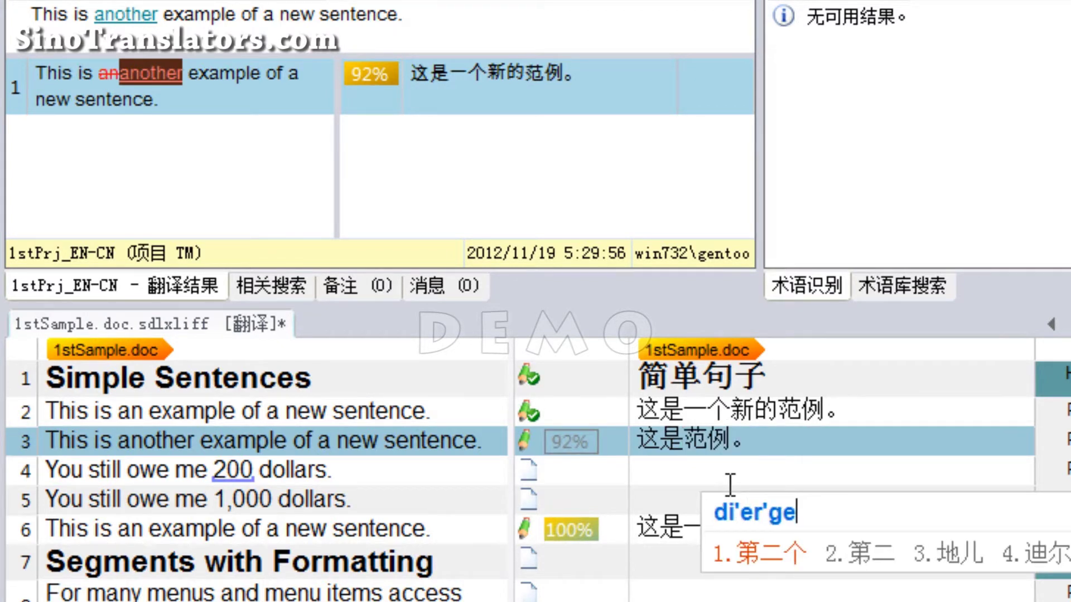
key(space)
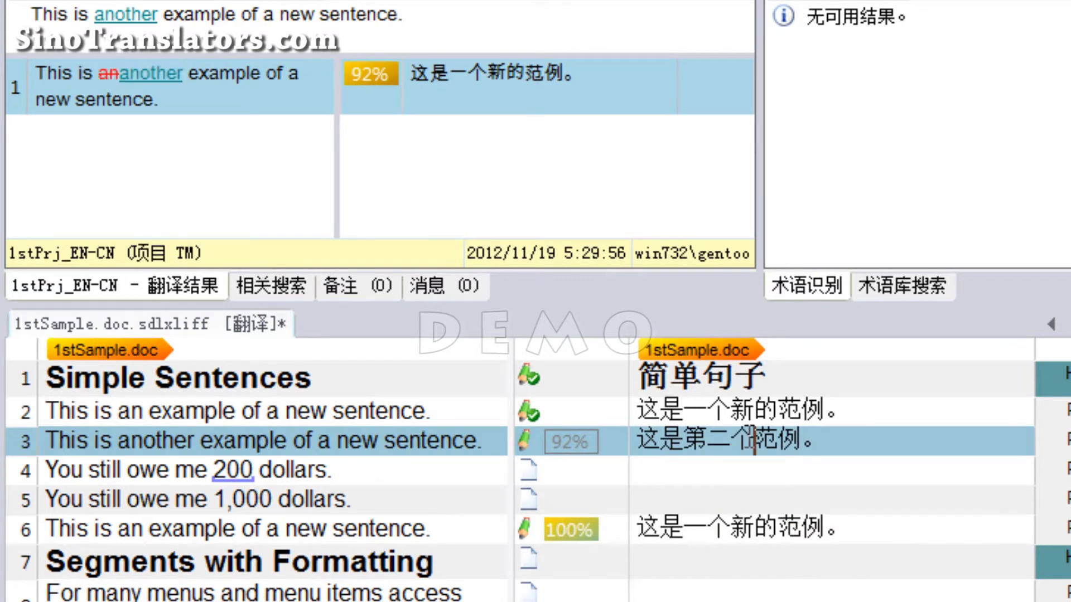
Step: Check the automatically filled translation and match score of segment 6, and confirm the edited translation of segment 3
click(777, 530)
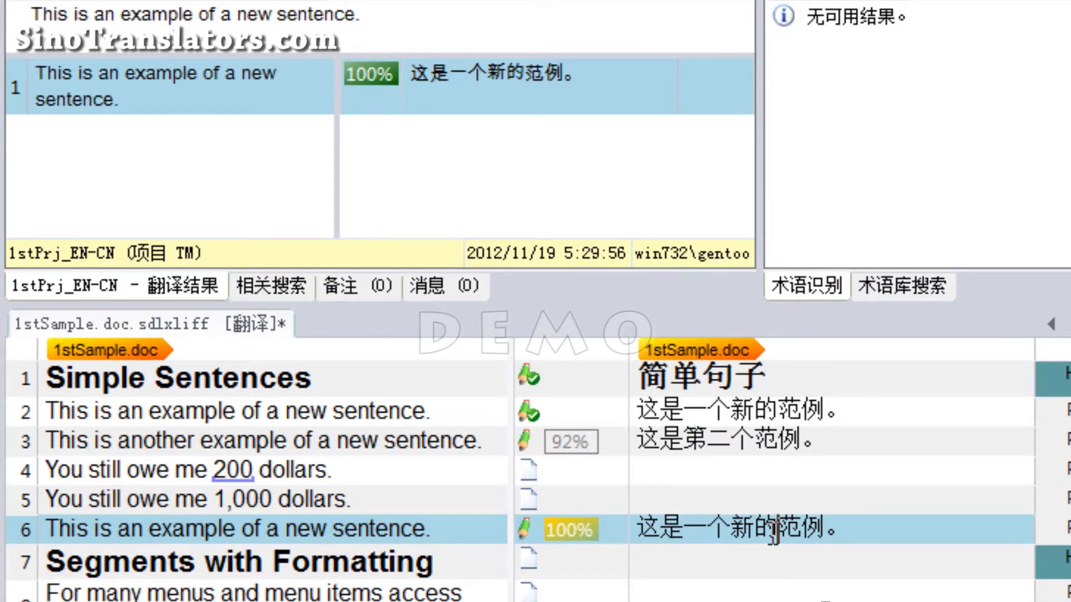
click(759, 537)
mouse_move(577, 527)
drag(848, 528, 635, 536)
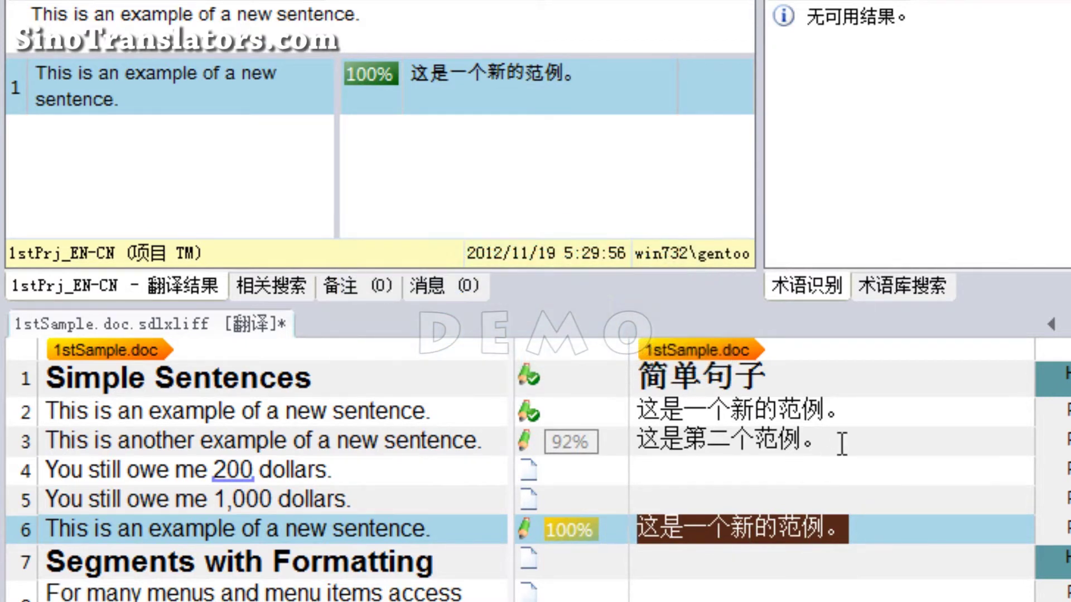
click(841, 442)
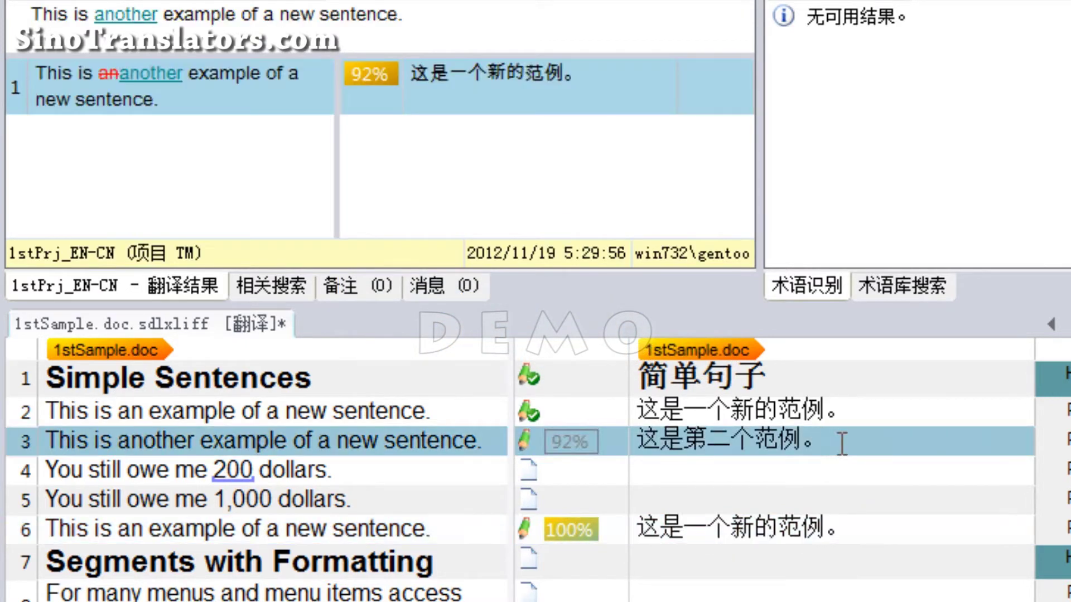
key(ctrl+Return)
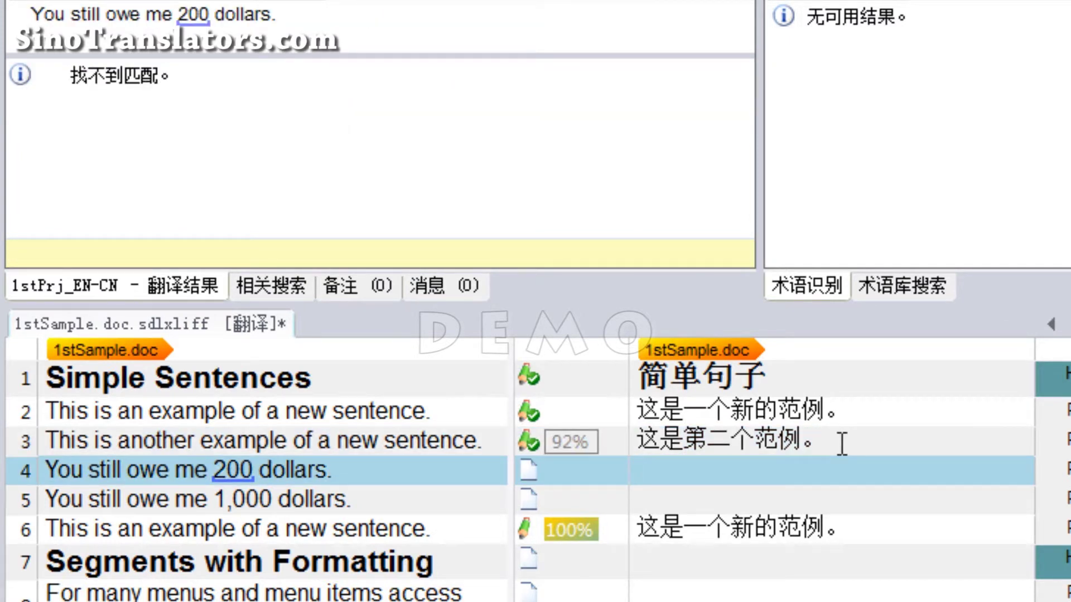
Step: Translate segment 4 as 你还欠我 200 美元。 and confirm the translation
text(ni)
key(space)
text(qian)
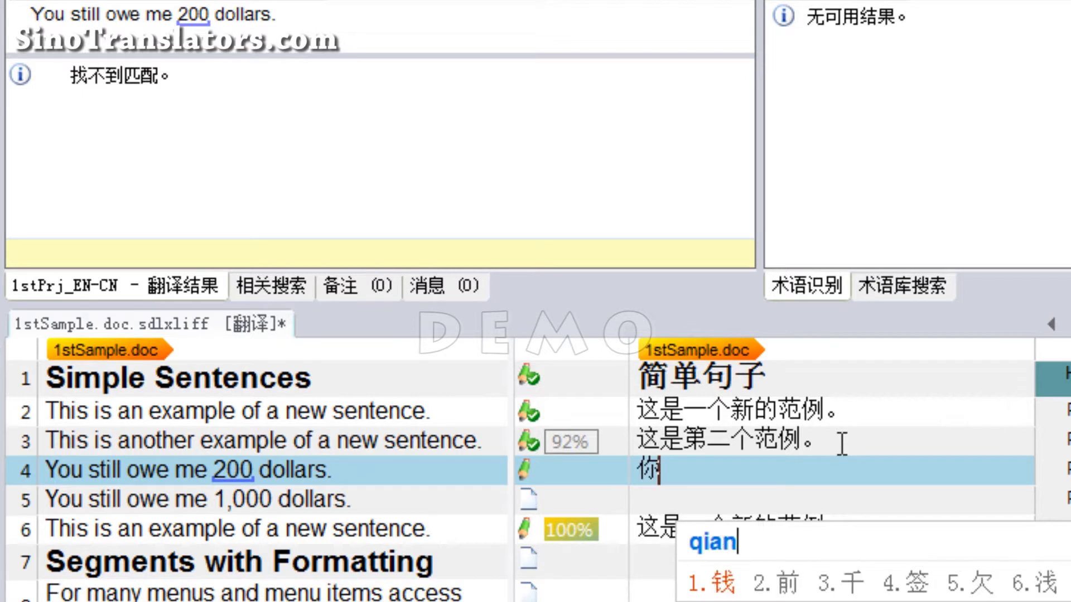
key(BackSpace)
key(BackSpace)
key(BackSpace)
key(BackSpace)
text(h4q)
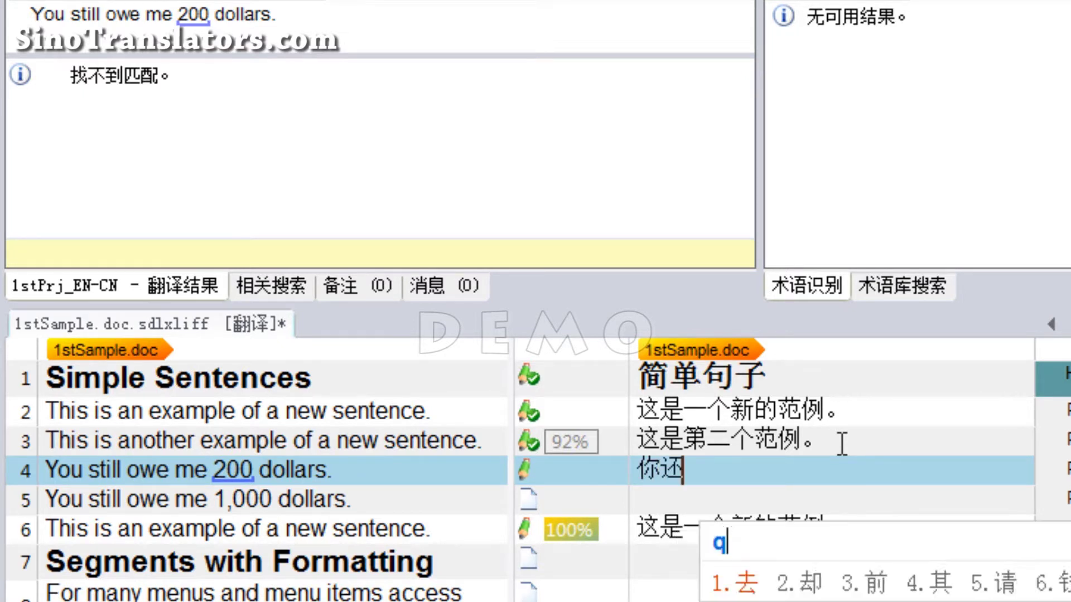
text(ianwo)
key(space)
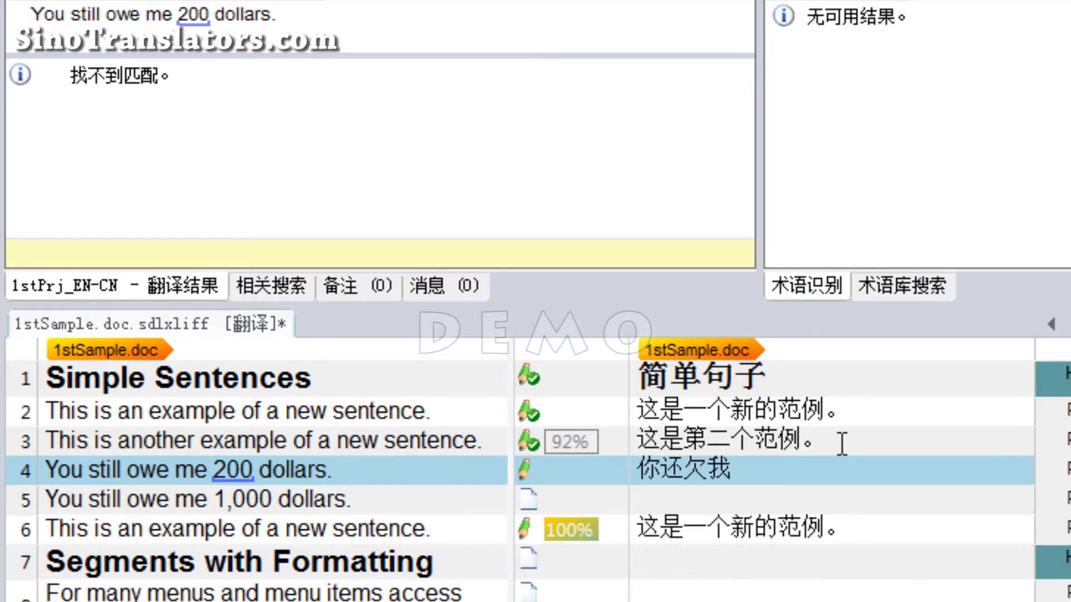
text(200 )
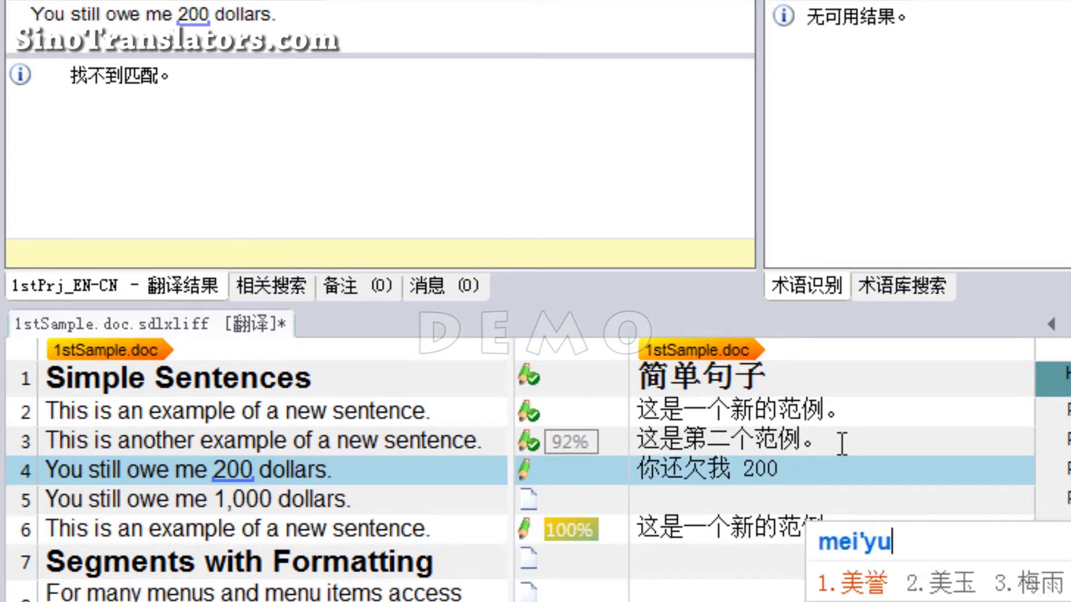
text(meiyuan)
key(space)
text(.)
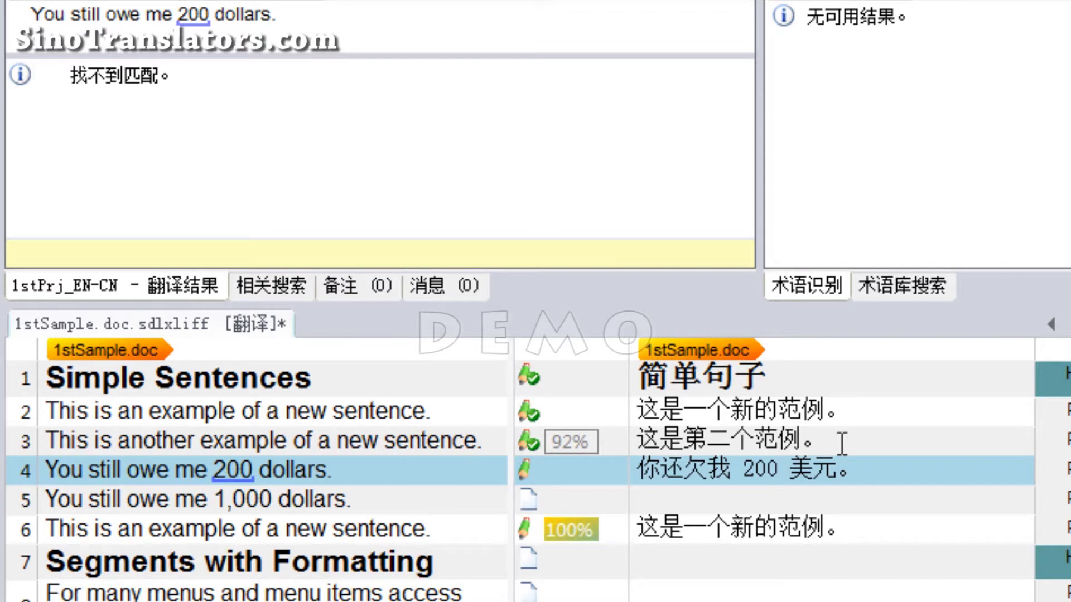
key(ctrl+Return)
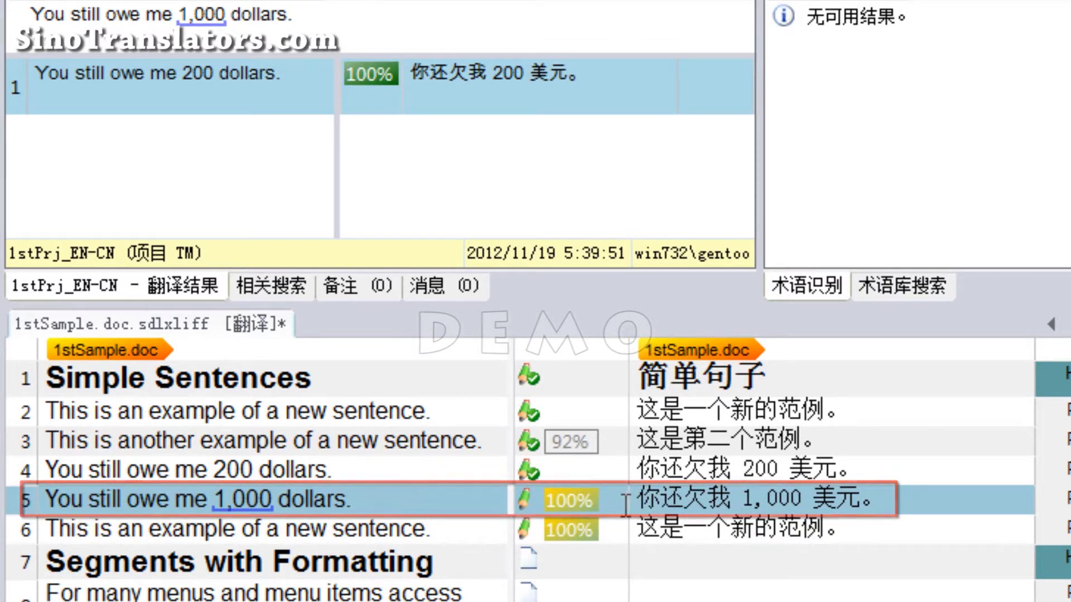
Step: Examine the match score and the automatically adapted number in segment 5's translation
mouse_move(584, 498)
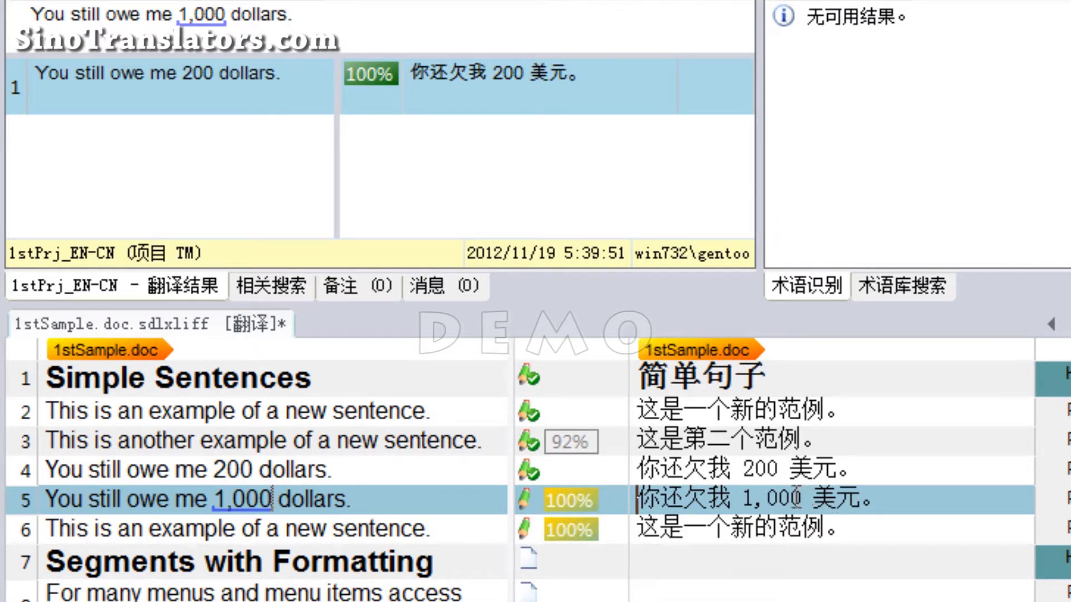
drag(792, 497, 741, 498)
click(884, 505)
Step: Translate the heading in segment 7 as 带格式的句段 and confirm the translation
click(711, 560)
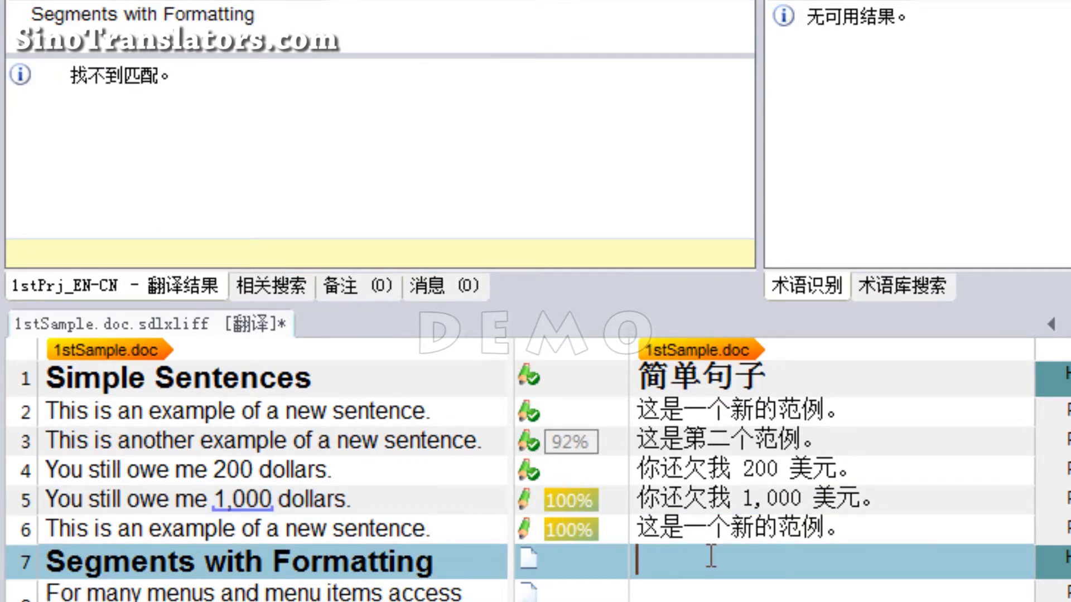
text(dai geshi d)
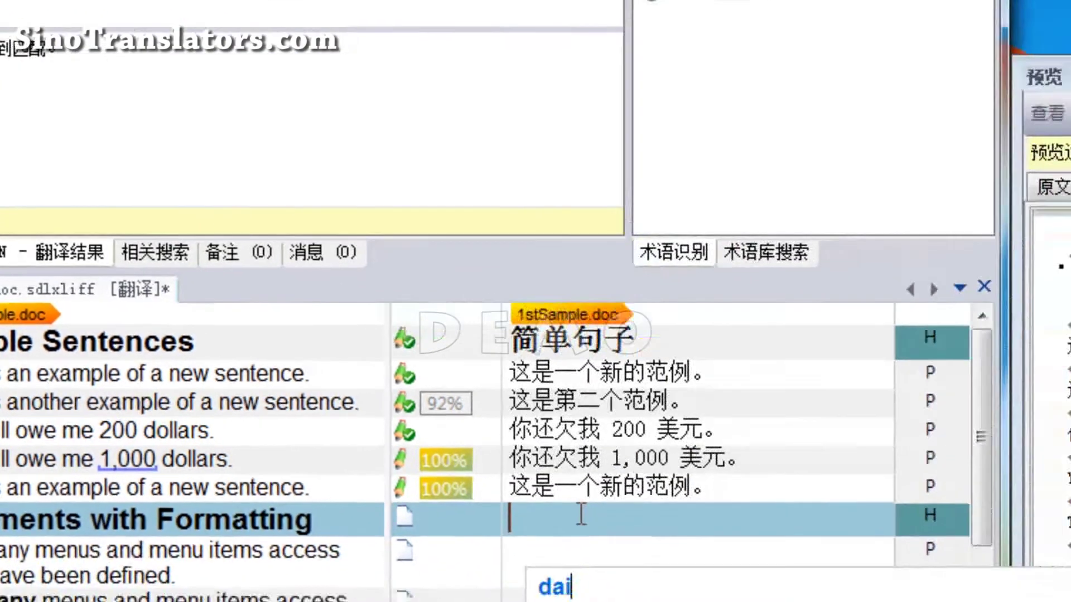
text( juduan)
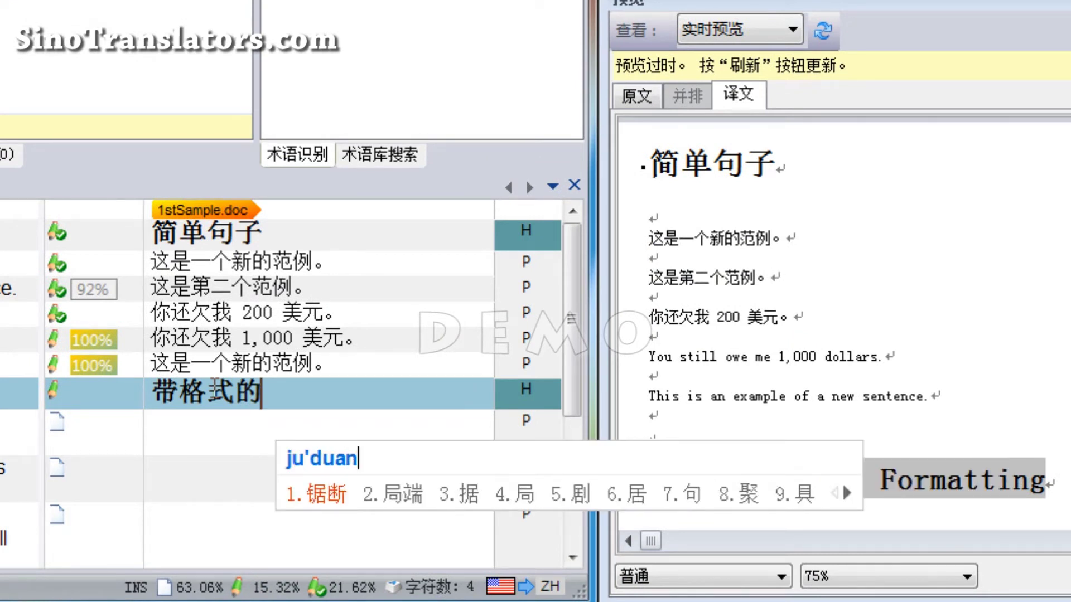
text(7)
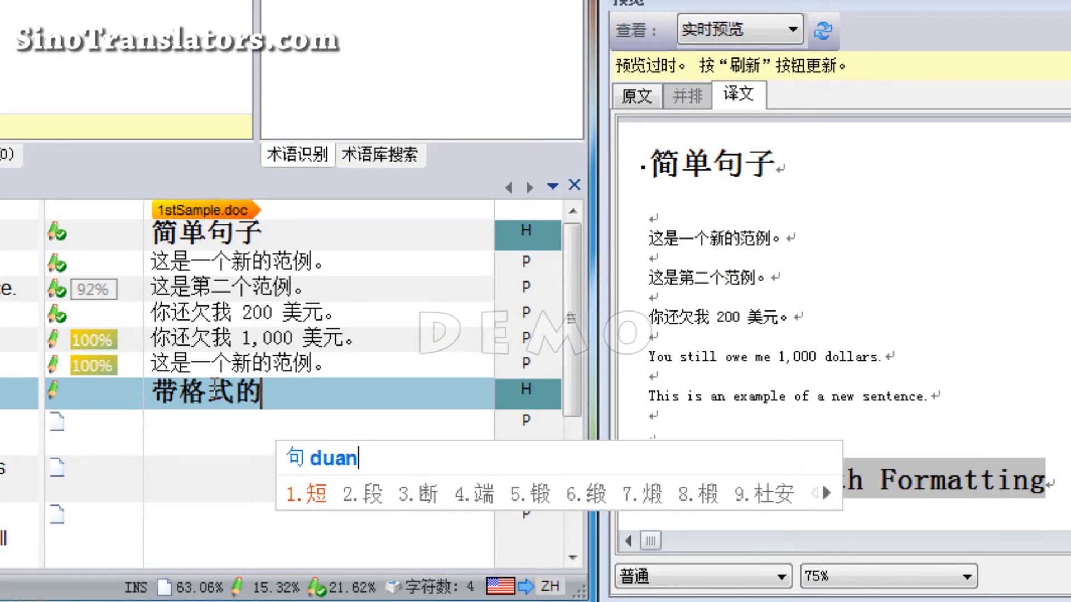
text(2)
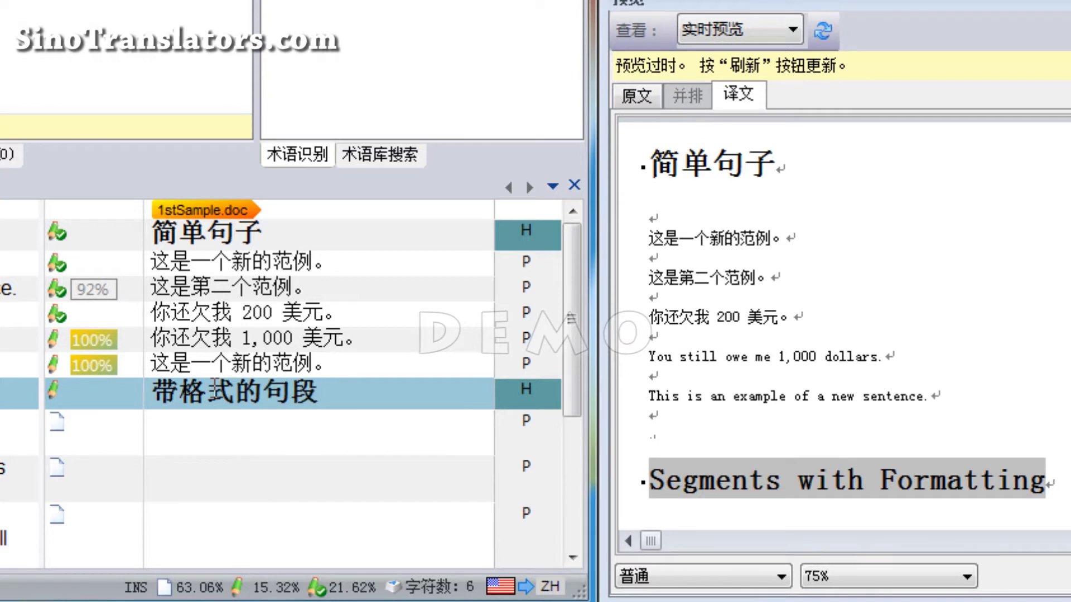
key(ctrl+Return)
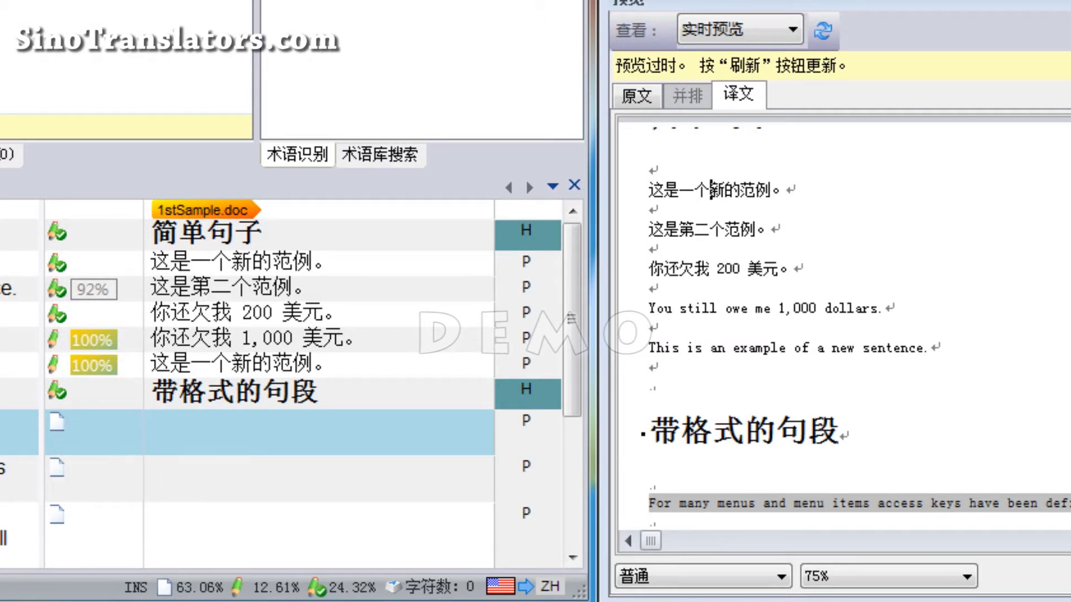
Step: Compare the confirmed and unconfirmed segments with their sentences in the live preview, from the first heading through segment 7
scroll(711, 189, down, 2)
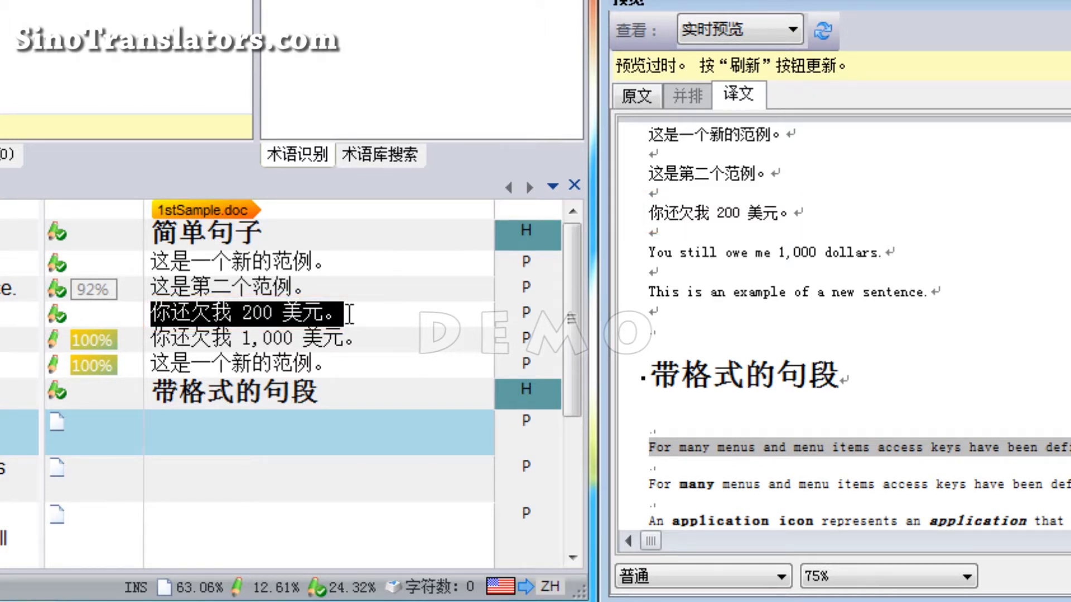
click(738, 174)
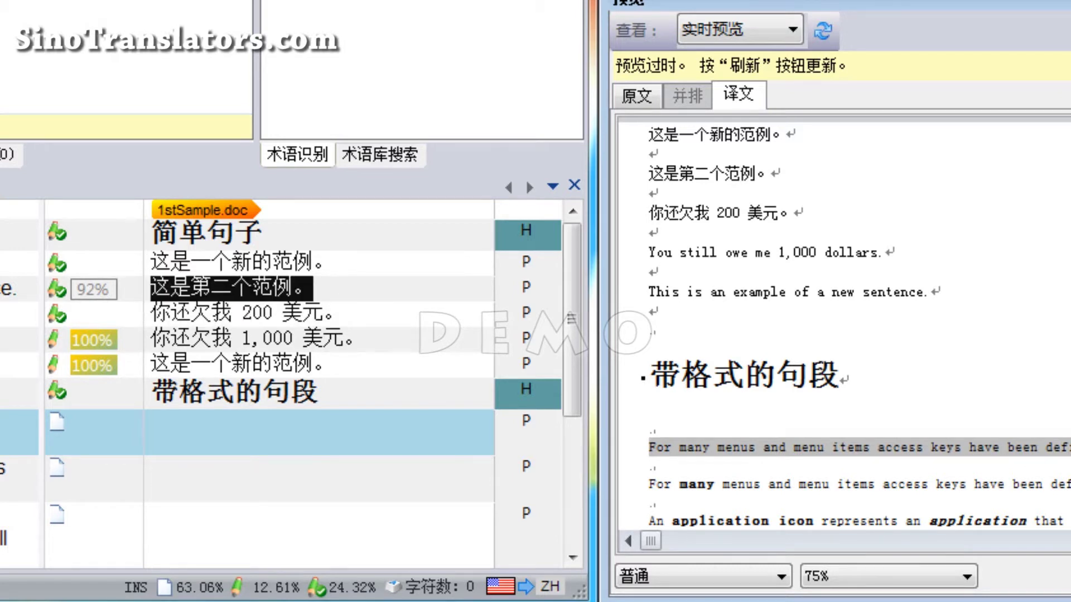
click(726, 253)
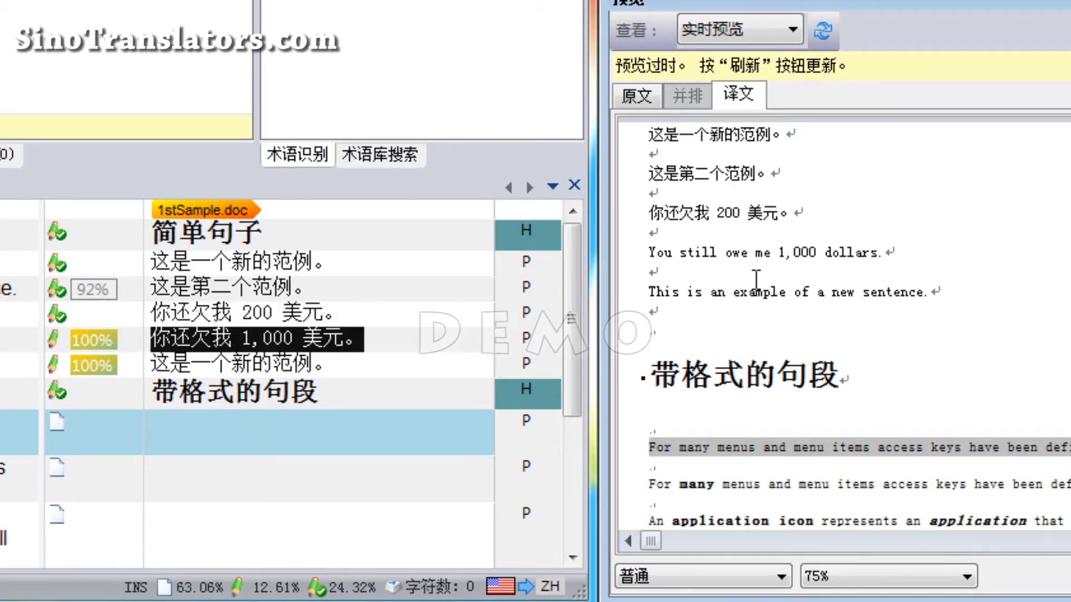
scroll(756, 280, up, 2)
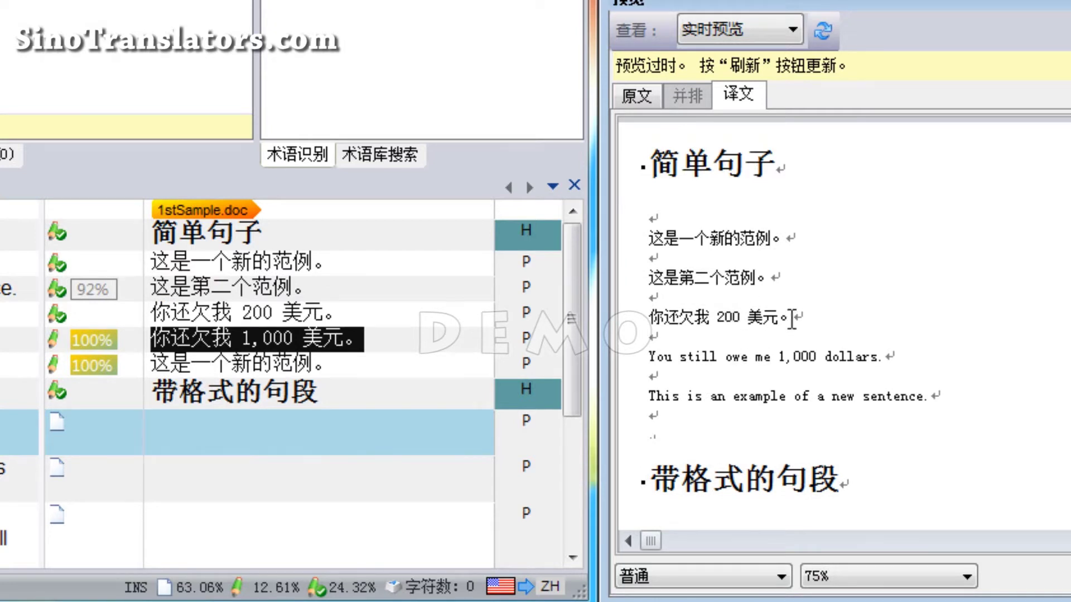
drag(787, 327, 658, 157)
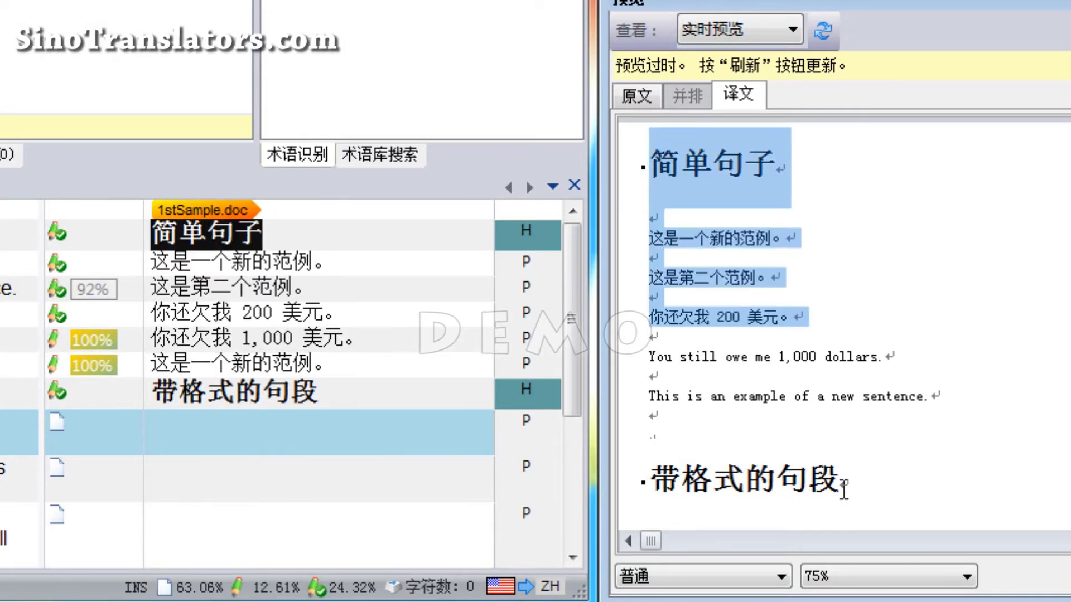
drag(847, 479, 647, 481)
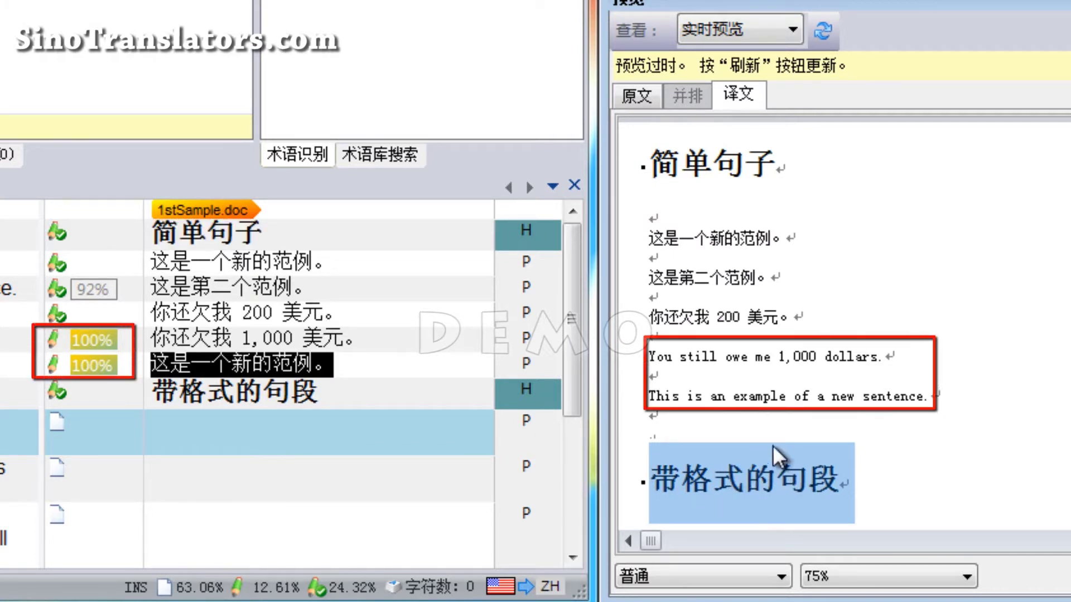
click(772, 396)
click(773, 357)
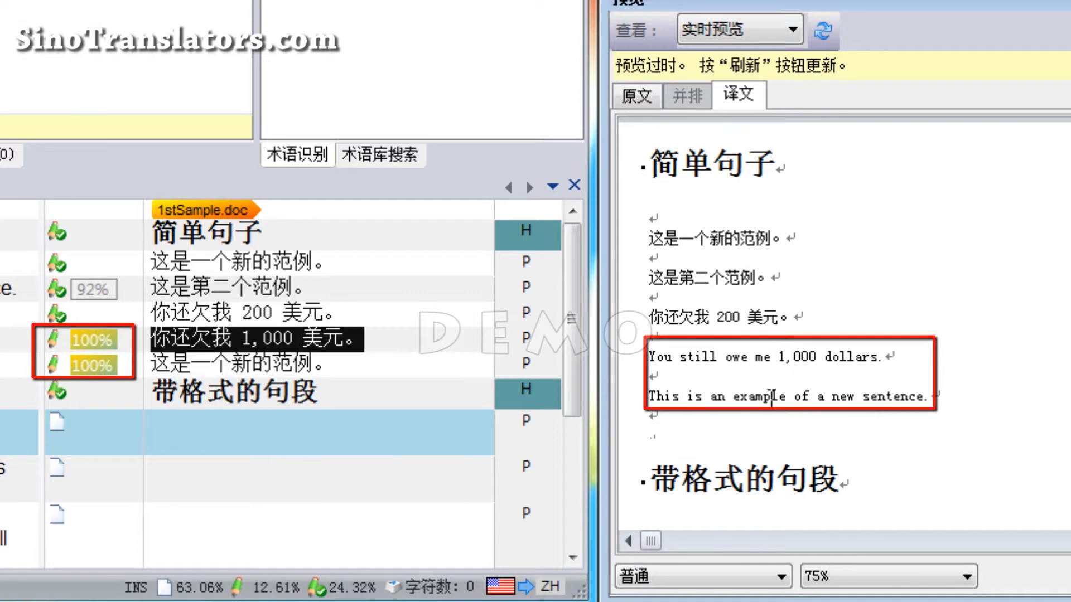
Step: Confirm the automatically filled translations of segments 5 and 6
click(406, 340)
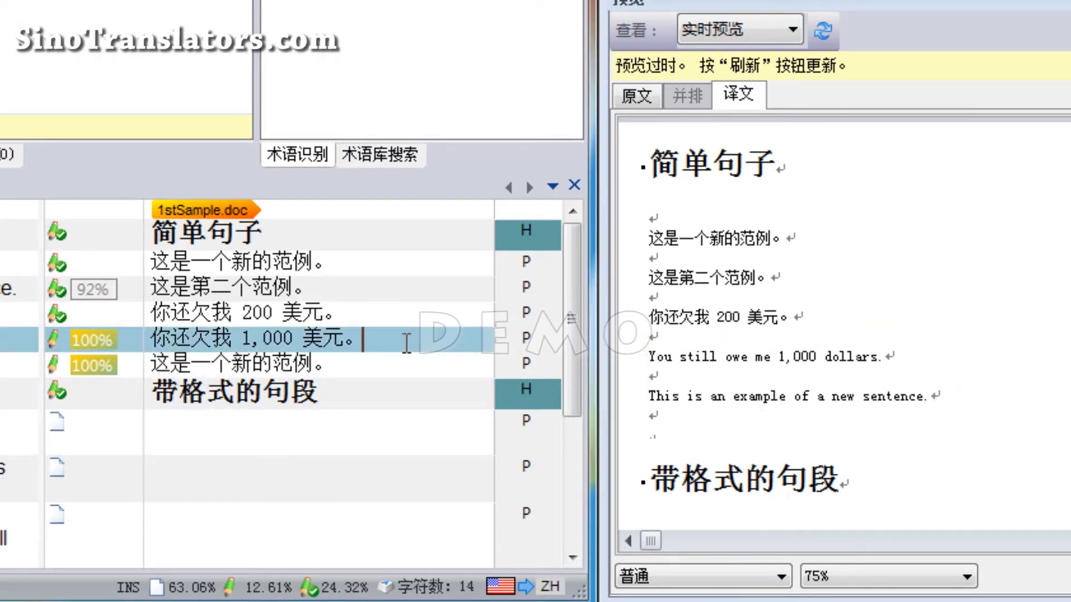
key(ctrl+Return)
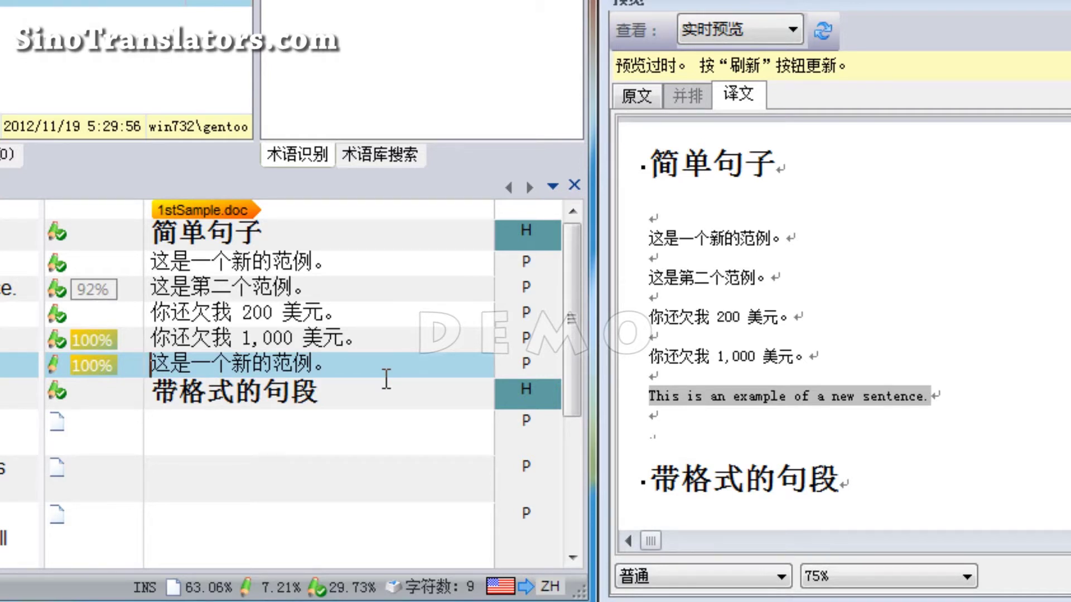
key(ctrl+Return)
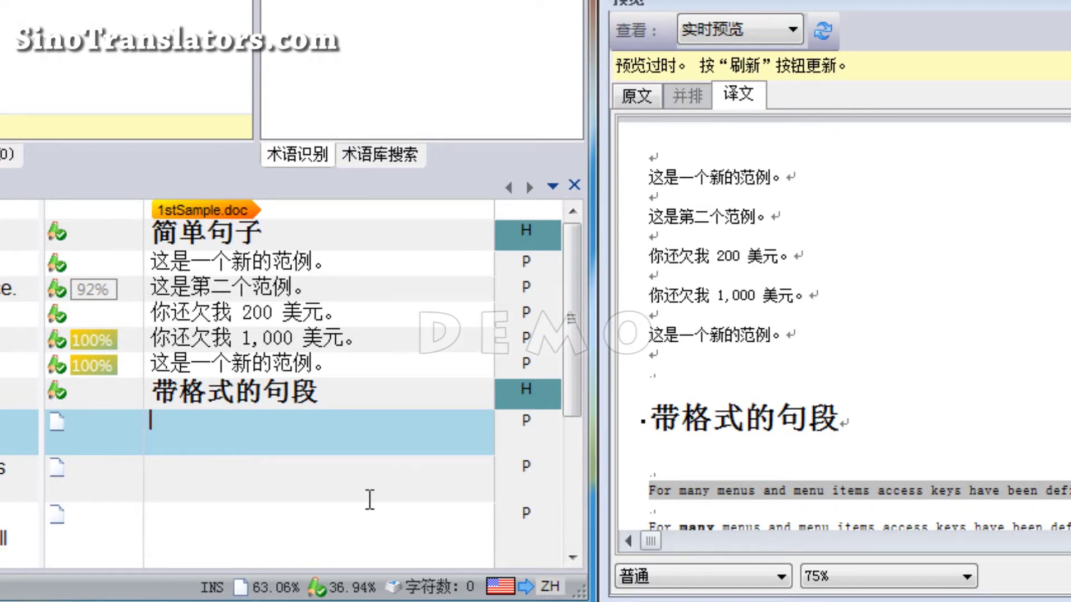
Step: Translate segment 8 as 许多菜单和菜单项都已经定义了访问键。 and confirm the translation
scroll(683, 447, down, 1)
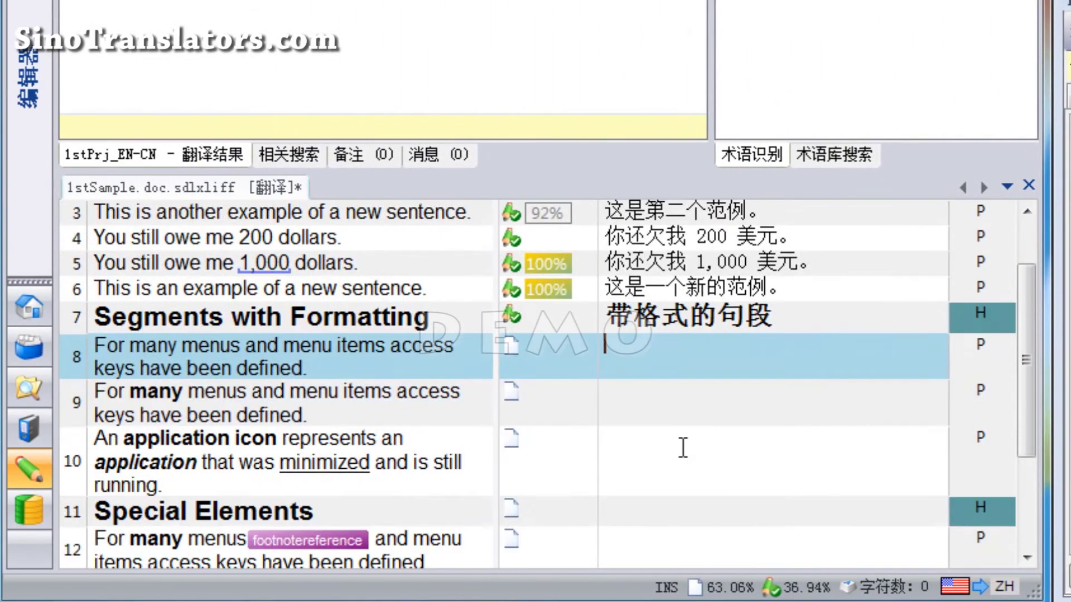
text(xuduo)
key(space)
text(caidan)
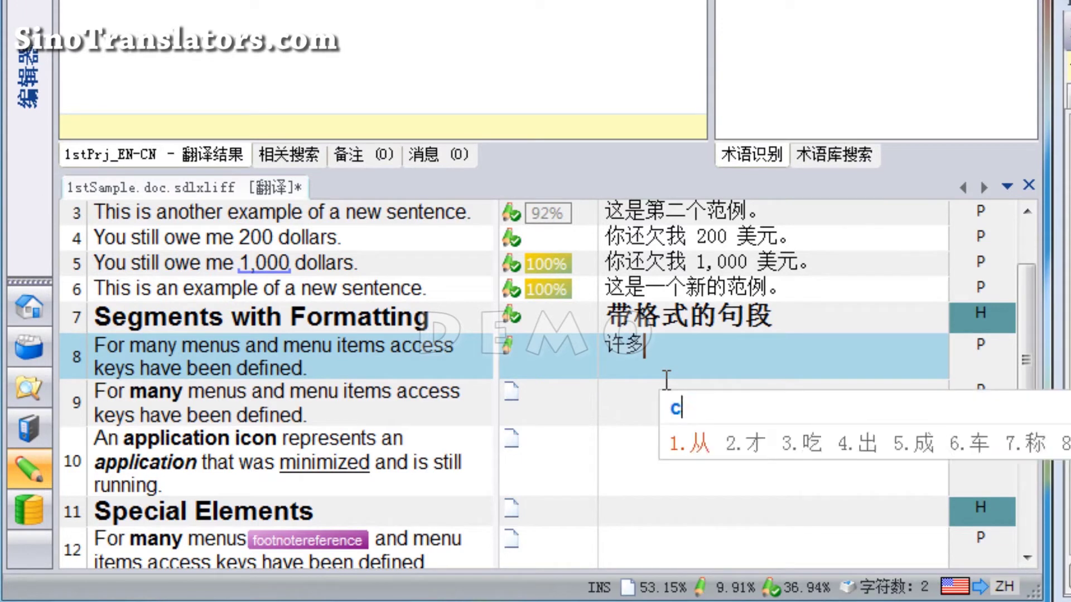
key(space)
text(he)
key(space)
text(caidanx)
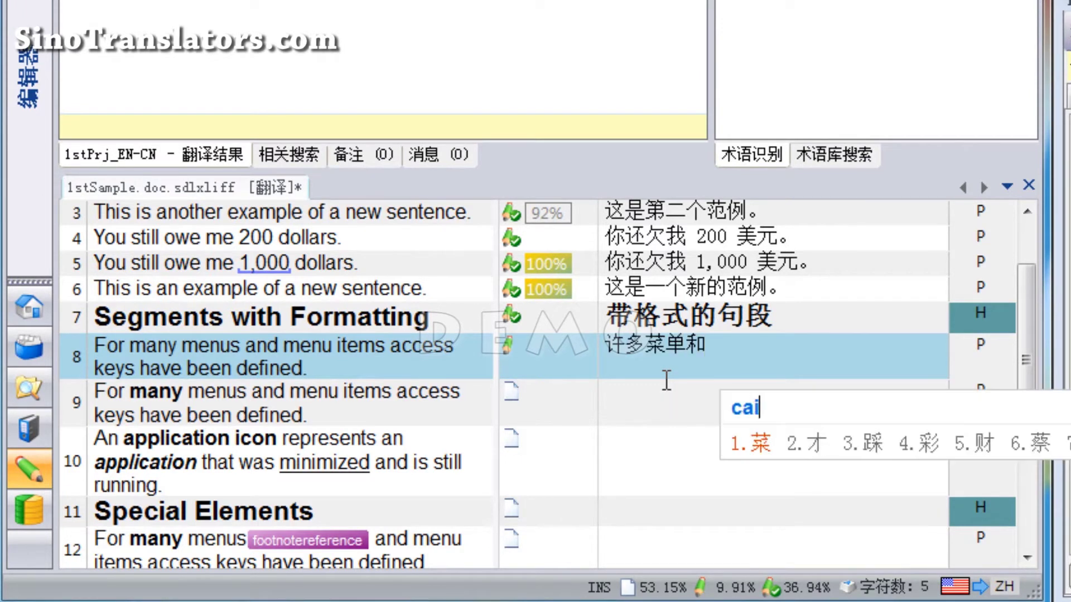
key(space)
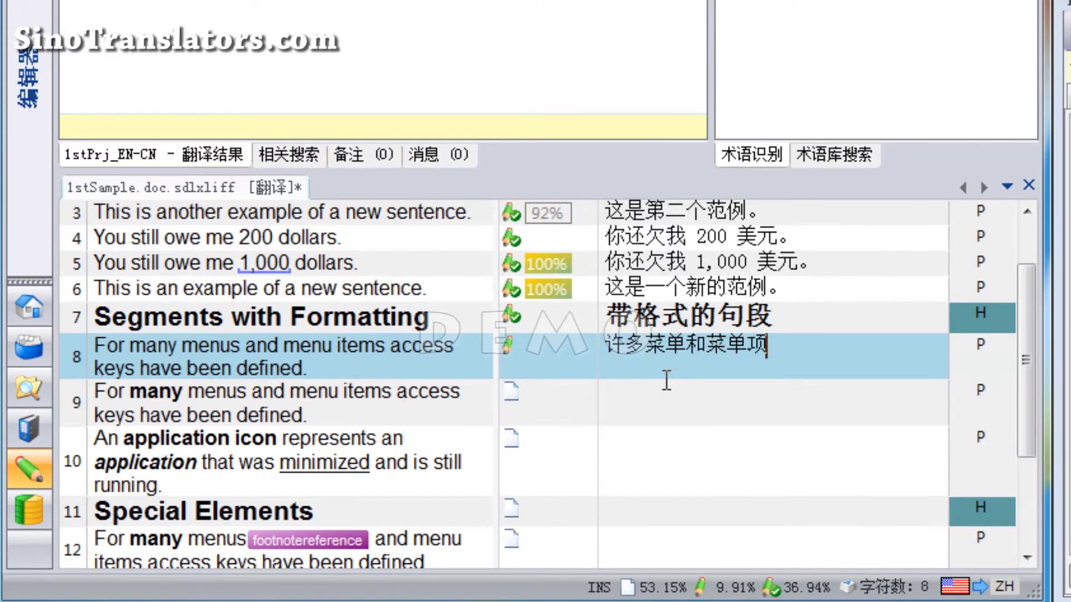
text(dou)
key(space)
text(yij)
key(space)
text(dingyi)
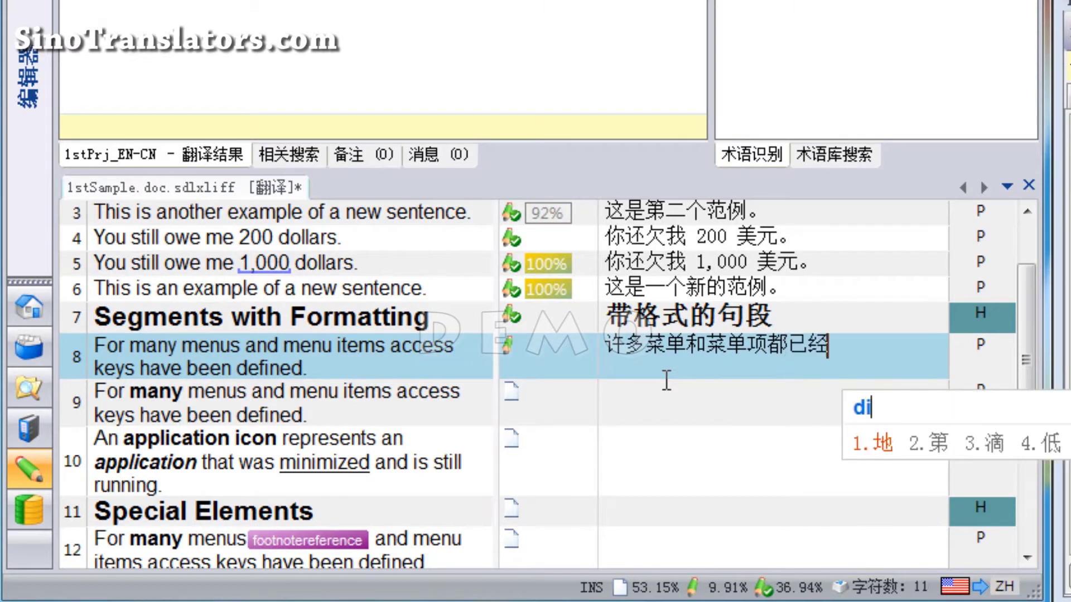
key(space)
text(le)
key(space)
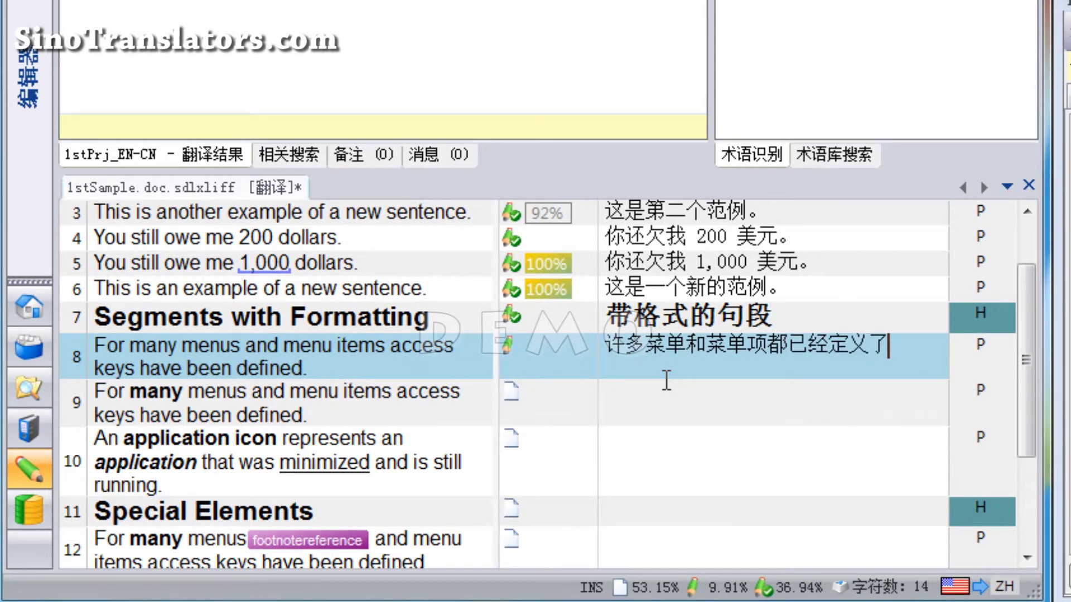
text(fangwenjia)
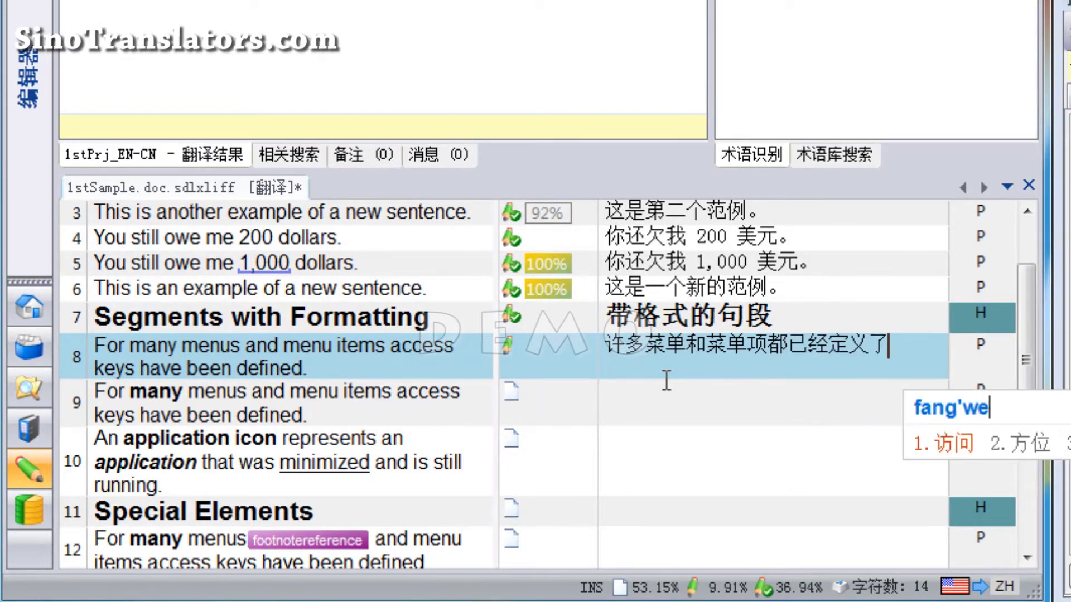
text(n'jian)
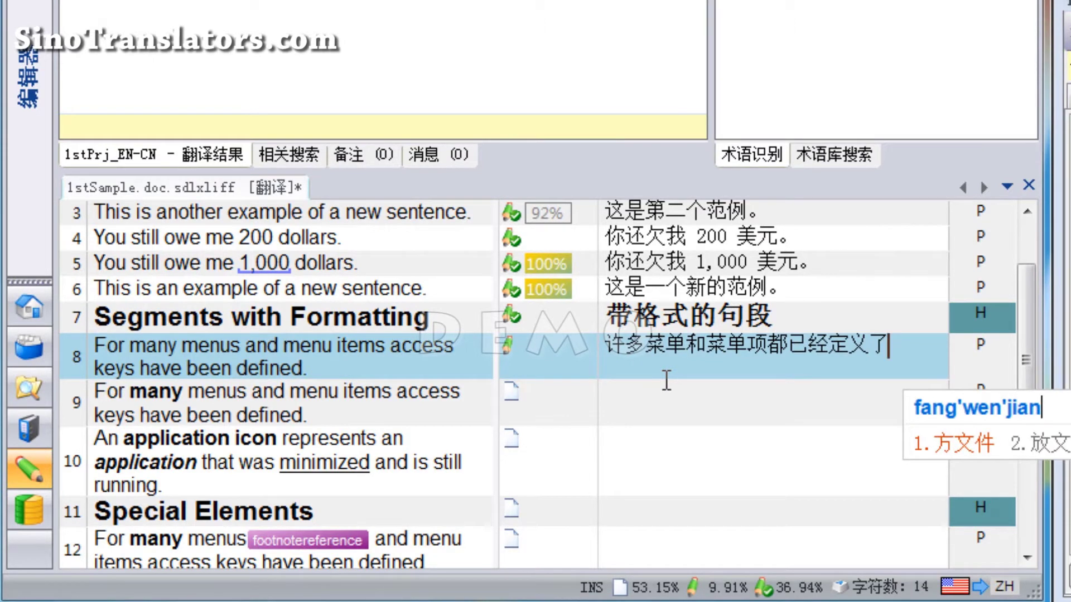
text(3)
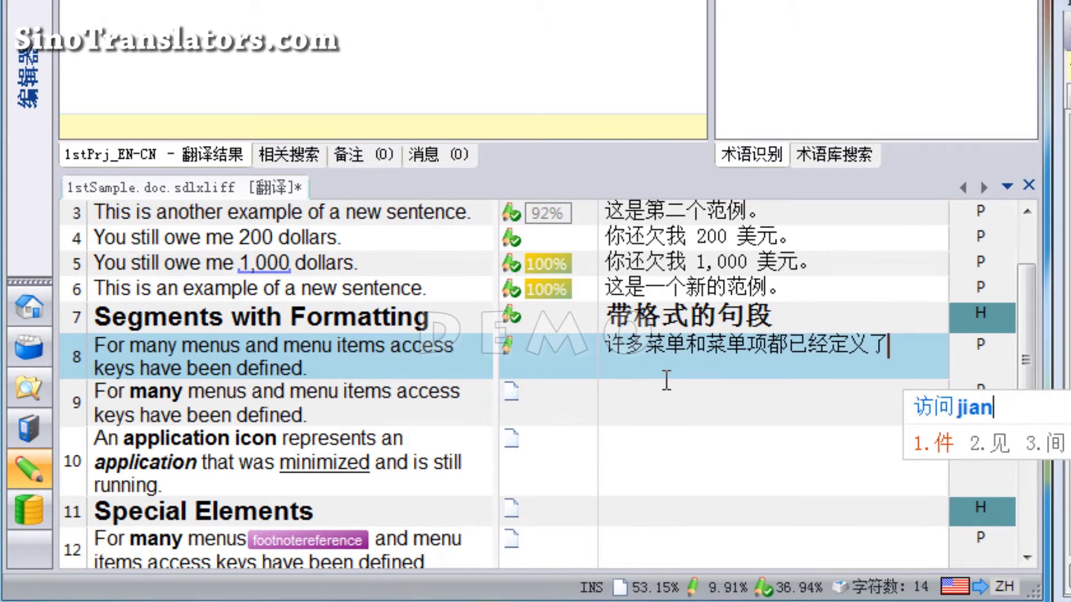
text(4)
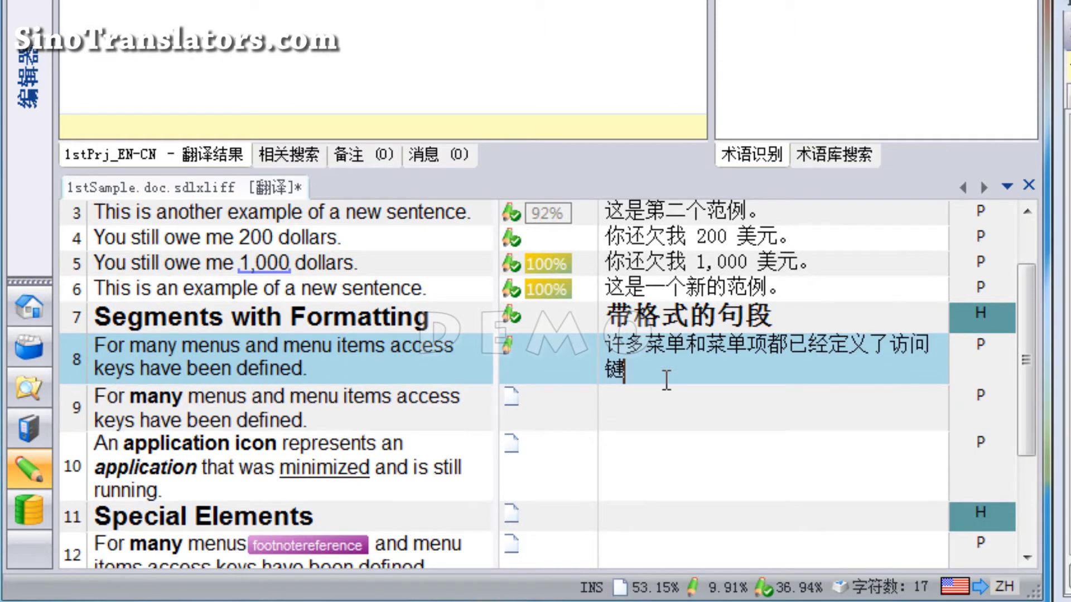
text(。)
key(ctrl+Return)
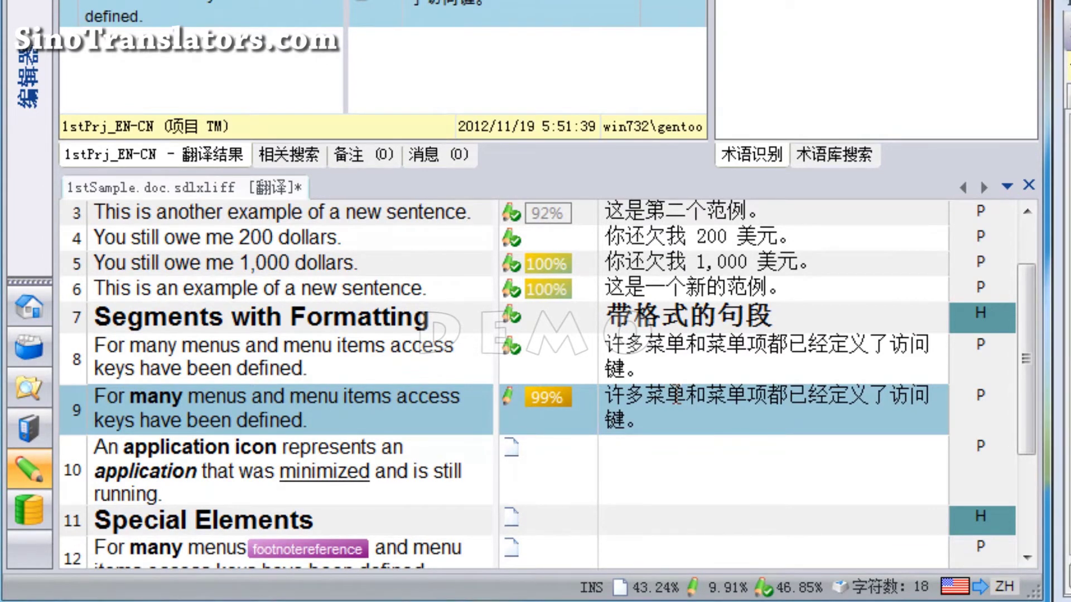
Step: Apply the bold formatting of the source word "many" to 许多 in segment 9's translation and confirm the segment
mouse_move(542, 402)
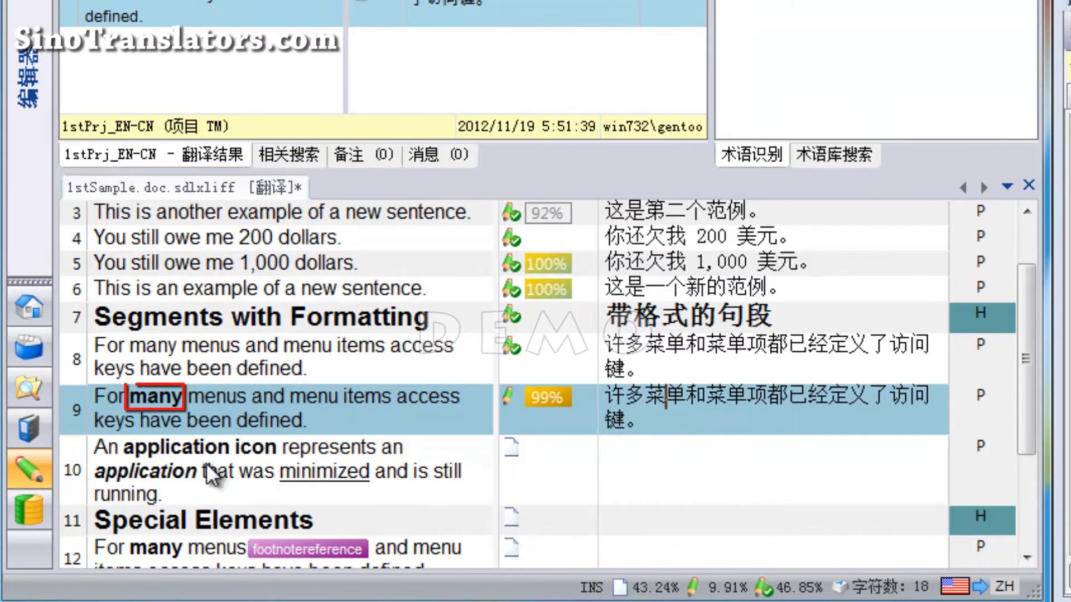
drag(186, 401, 138, 412)
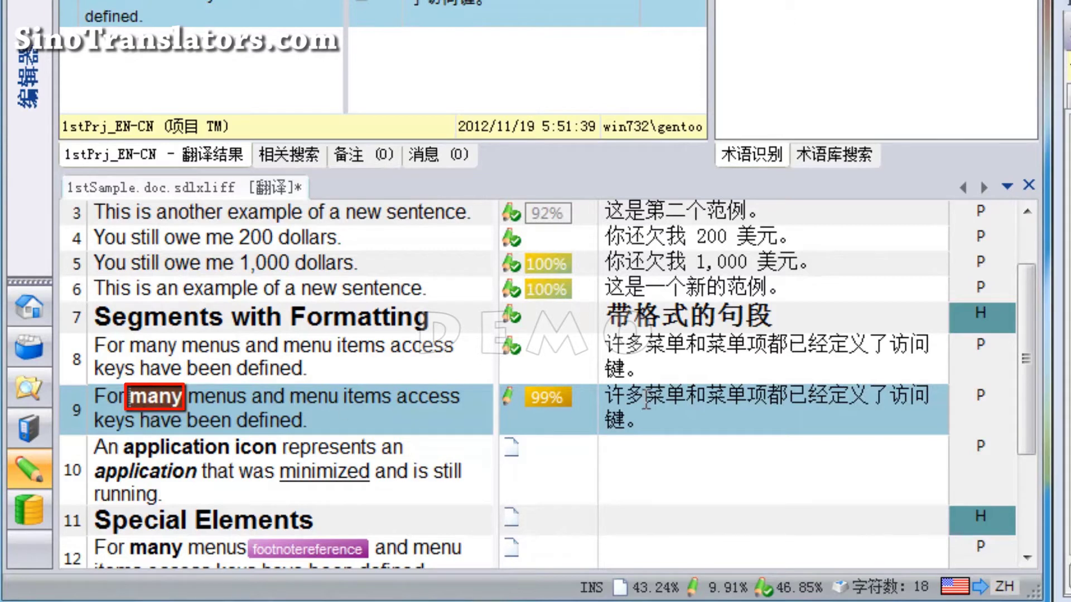
drag(646, 397, 605, 398)
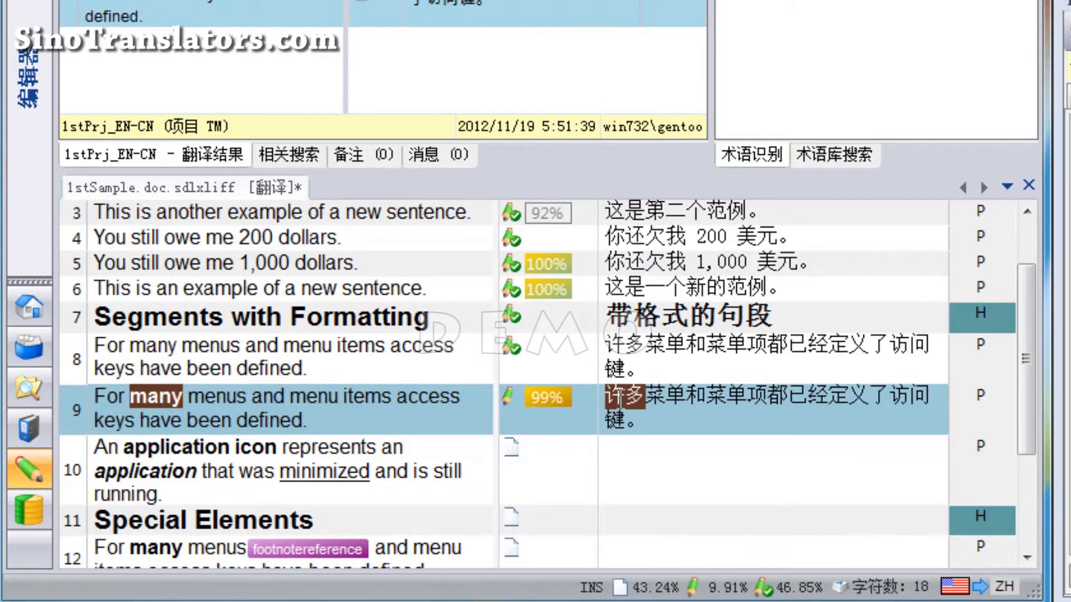
mouse_move(605, 398)
mouse_down()
mouse_move(667, 397)
mouse_move(624, 397)
mouse_up()
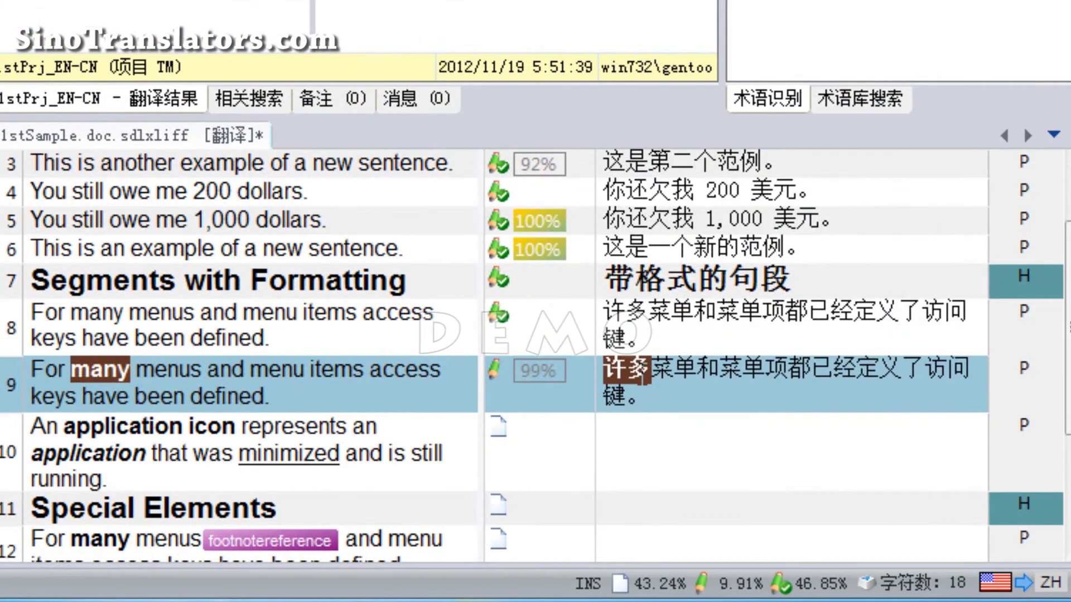
click(650, 372)
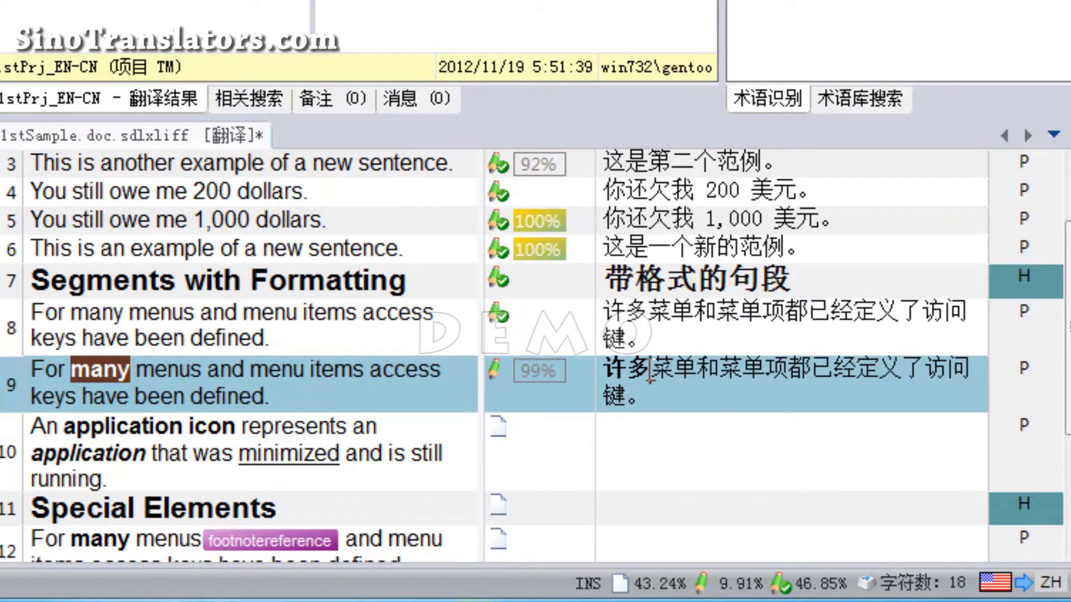
key(ctrl+Return)
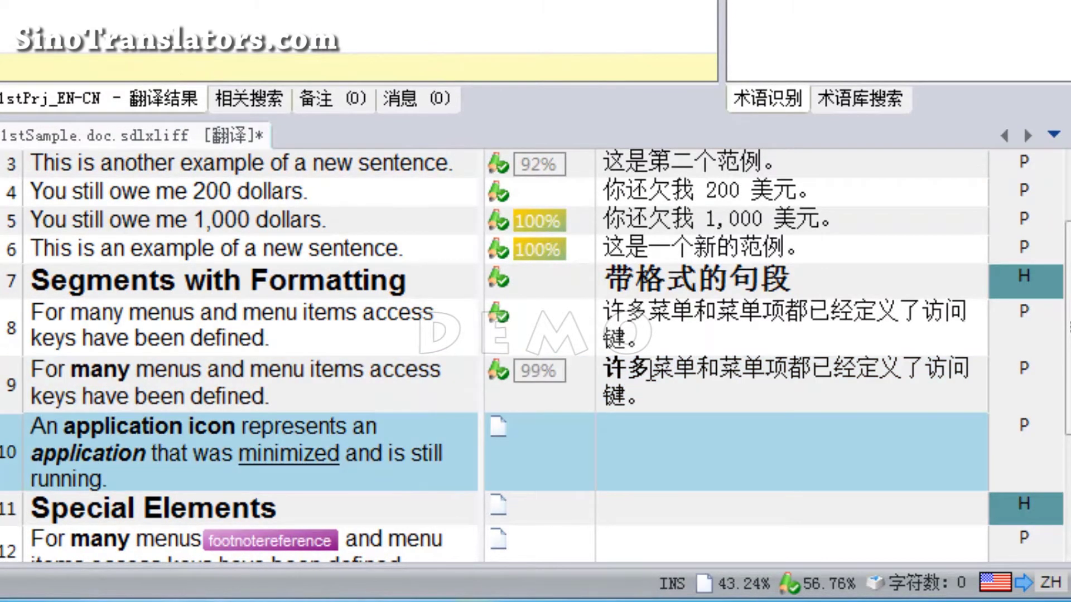
Step: Examine the formatting of "application icon", "minimized" and "application" in segment 10's source text
scroll(648, 363, down, 3)
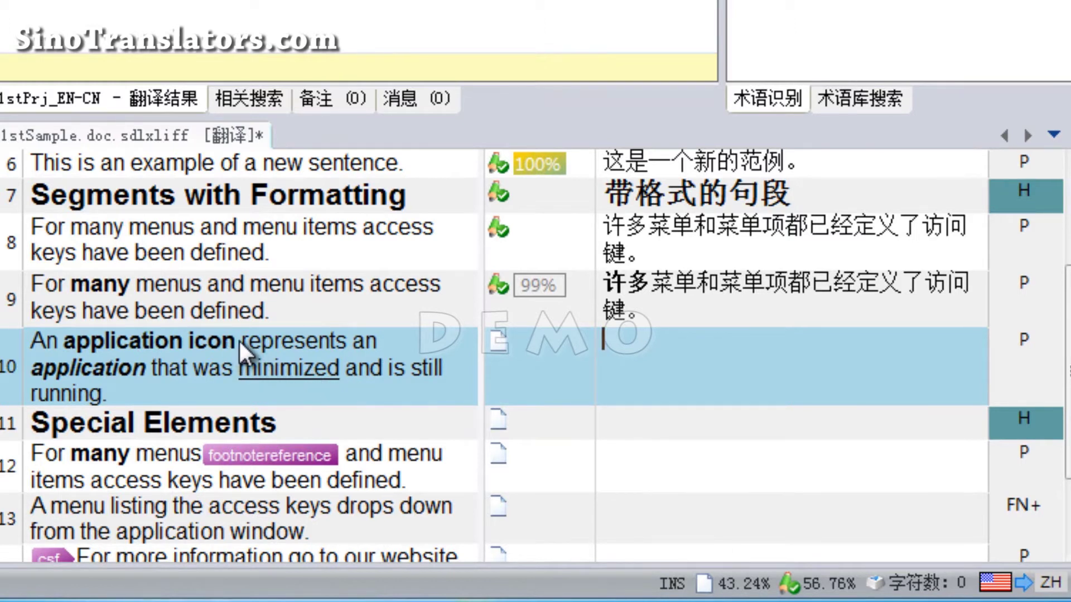
drag(239, 339, 80, 334)
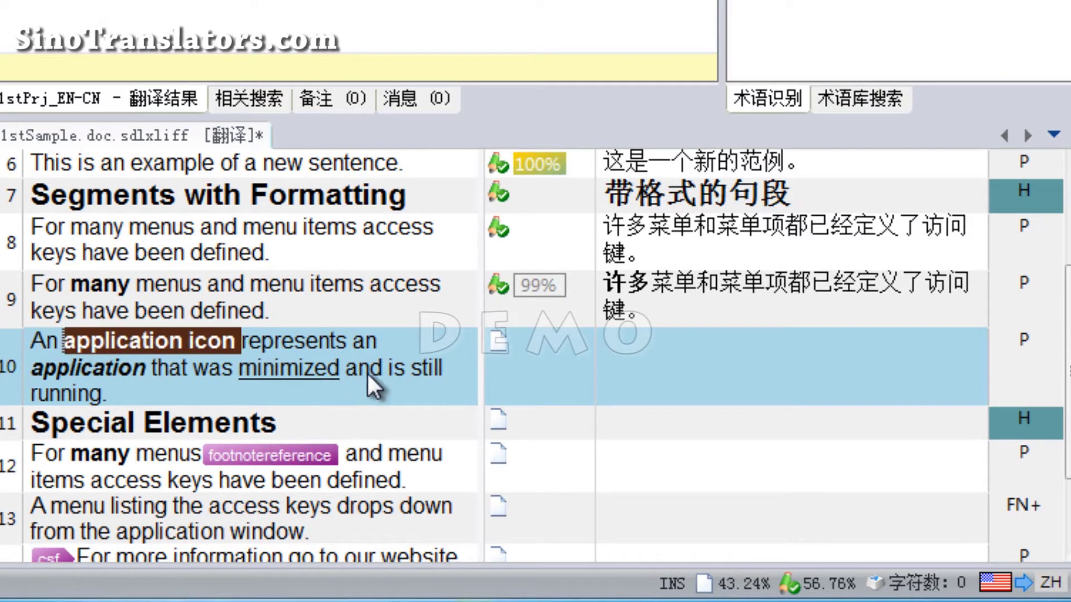
drag(339, 369, 274, 371)
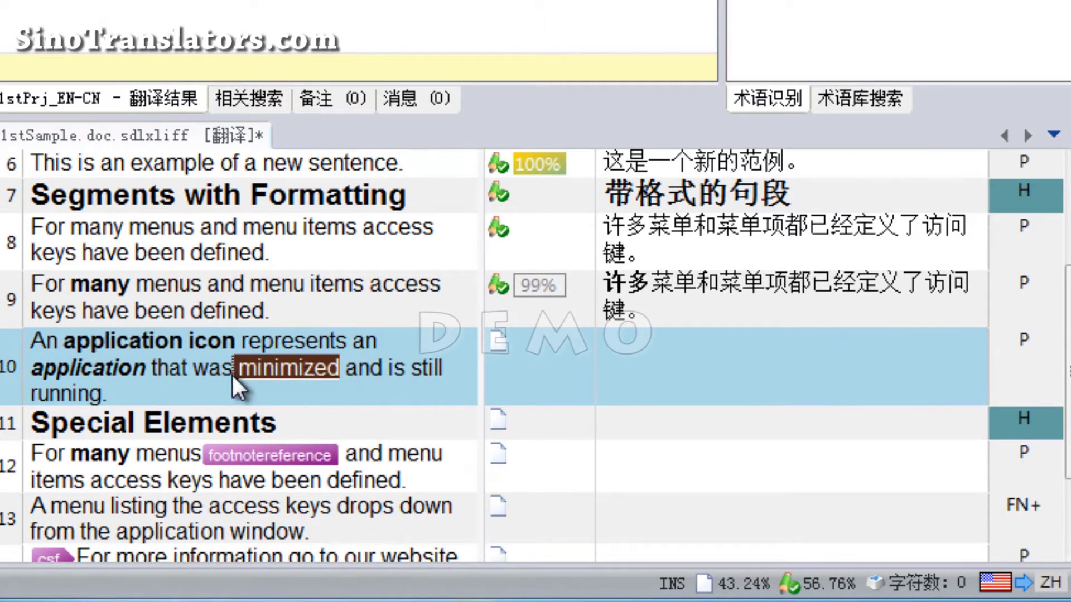
drag(148, 371, 45, 373)
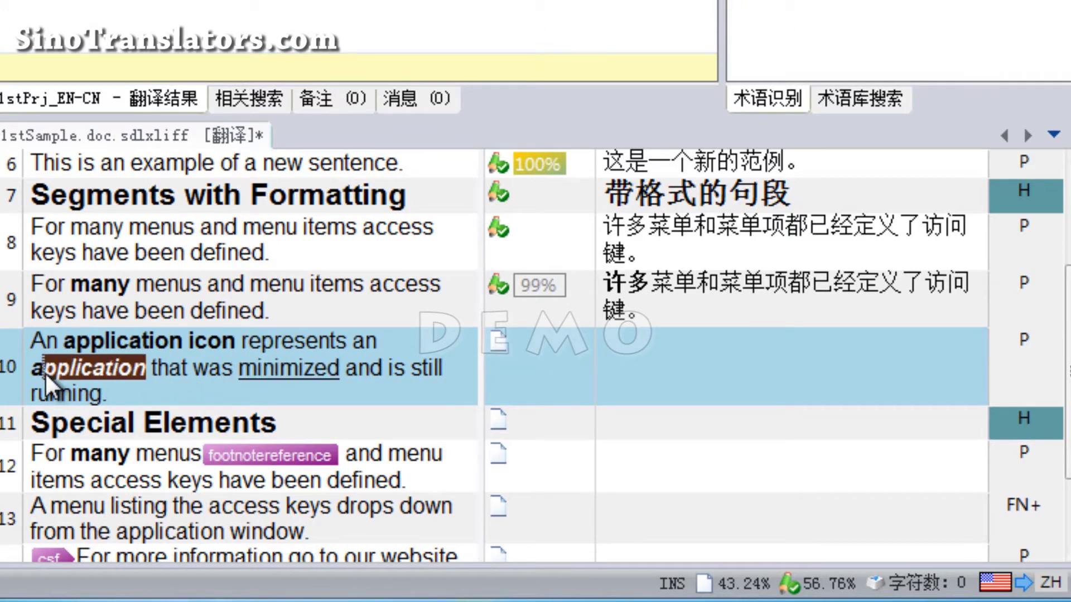
click(389, 369)
Step: Translate segment 10 as 应用程序的图标标识该程序已经最小化，并且尚在运行中。
click(639, 368)
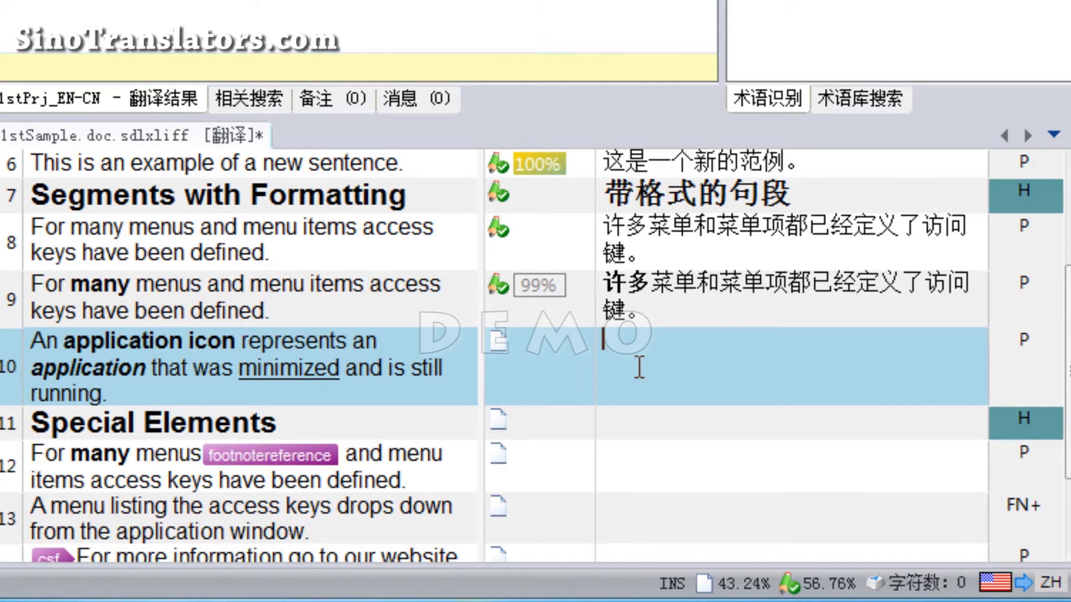
text(yingyong)
key(space)
text(cheng)
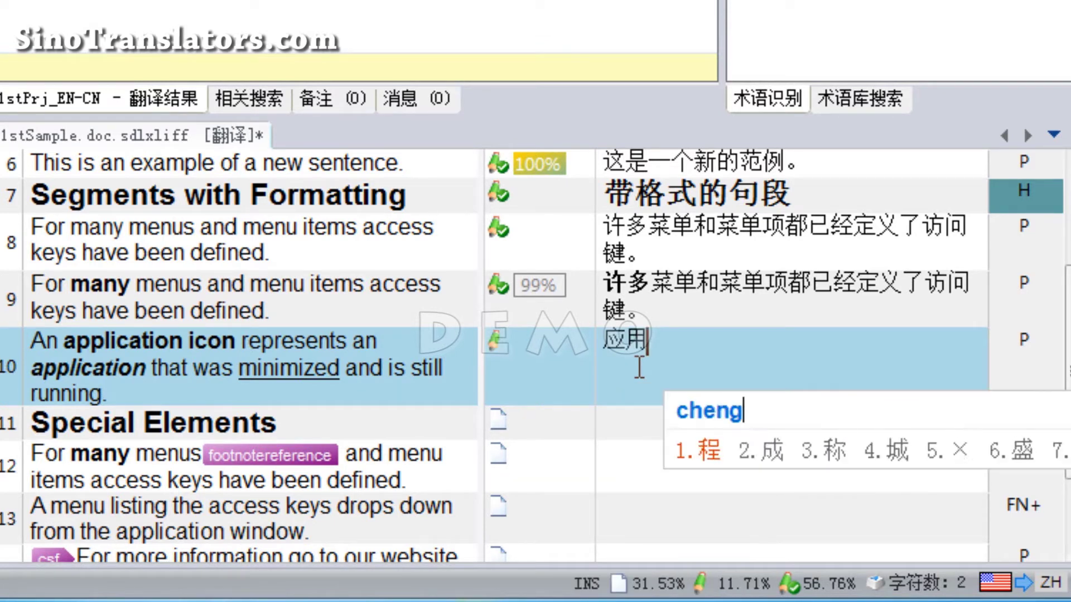
text(xu)
key(space)
text(d)
key(space)
text(tubiao)
key(space)
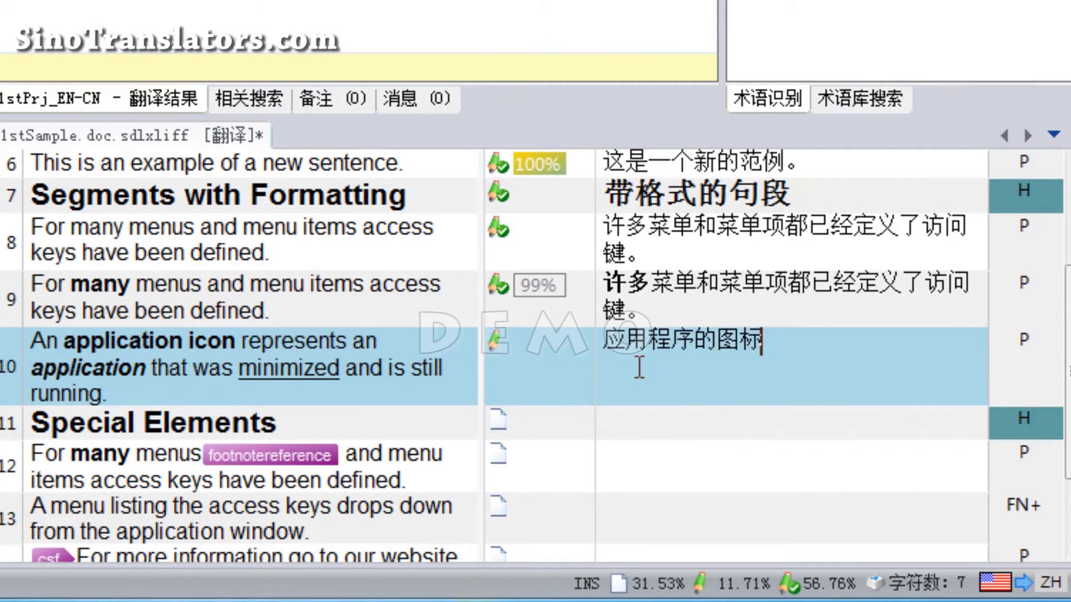
text(biaoshi)
key(space)
text(ga)
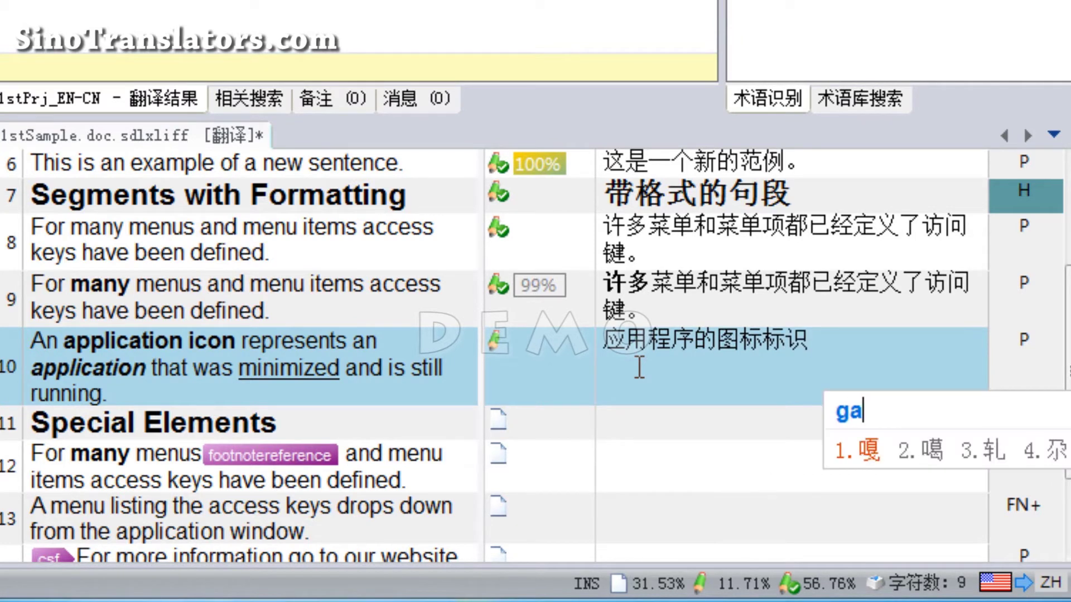
text(i)
key(space)
text(chengxu)
key(space)
text(y)
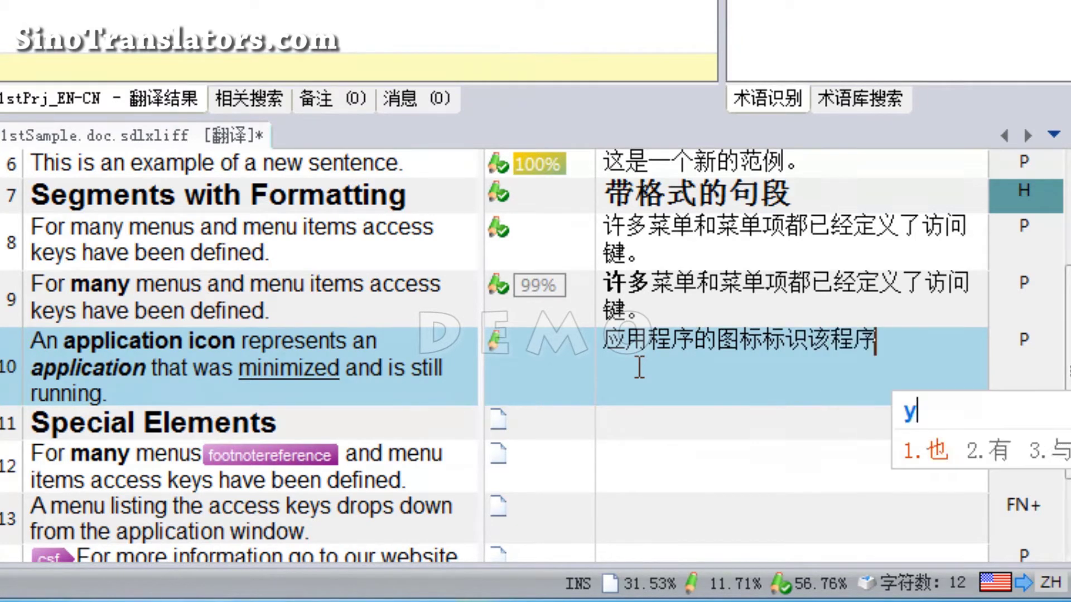
text(i'jing)
key(space)
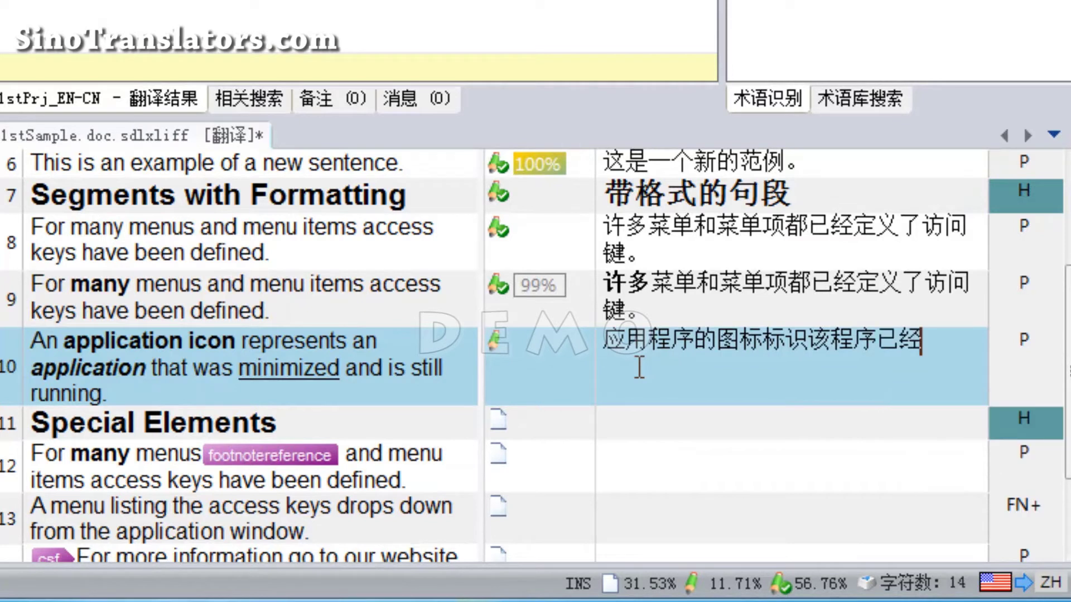
text(zuixiaohu)
text(ao'hua)
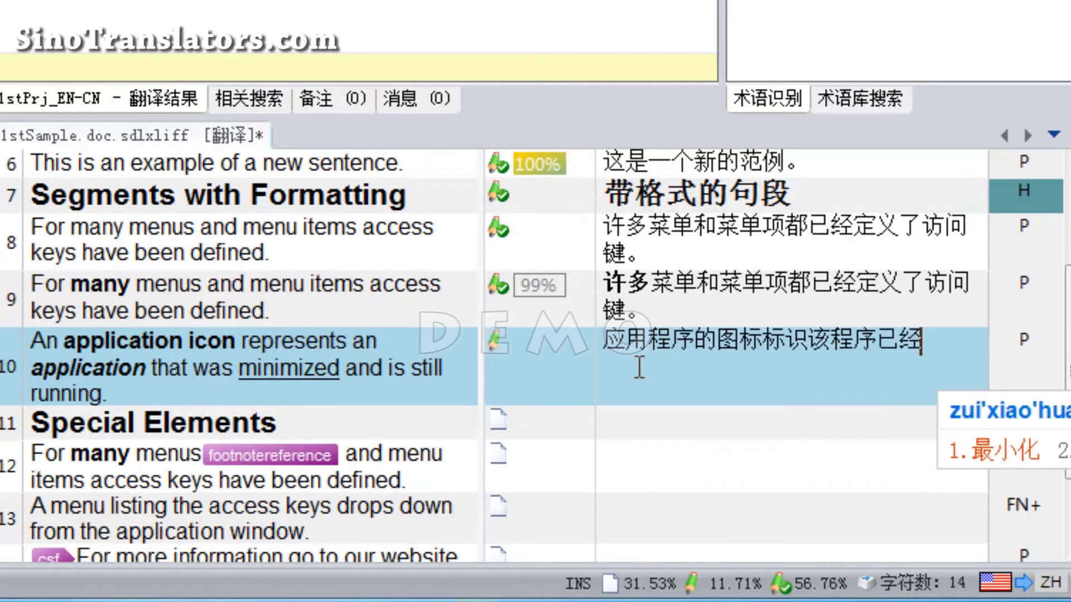
key(space)
text(,bingqie)
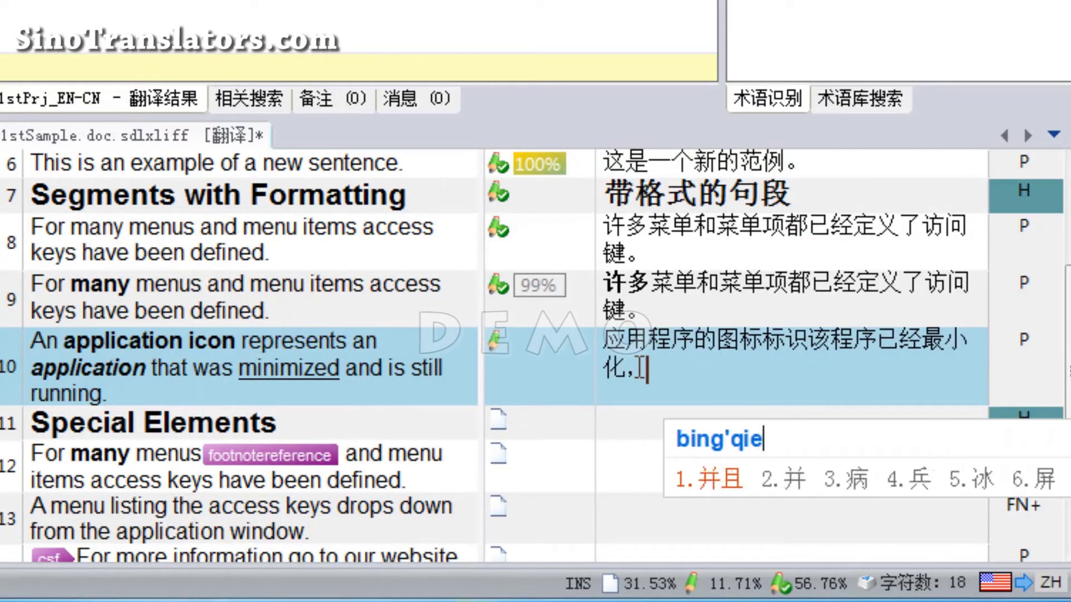
key(space)
text(shangzai)
key(space)
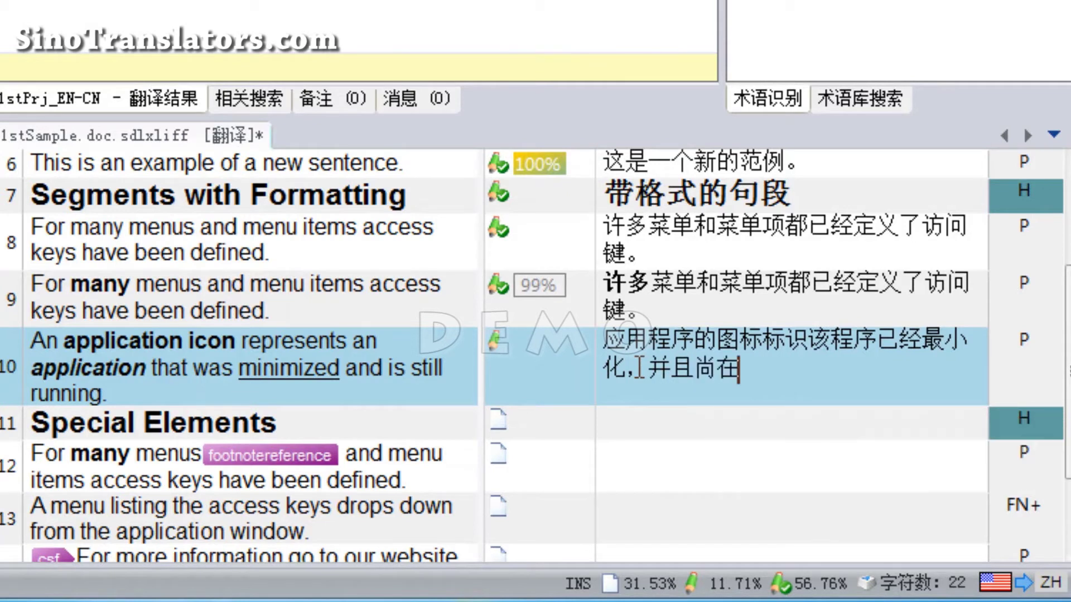
text(yunxing)
key(space)
text(zhong)
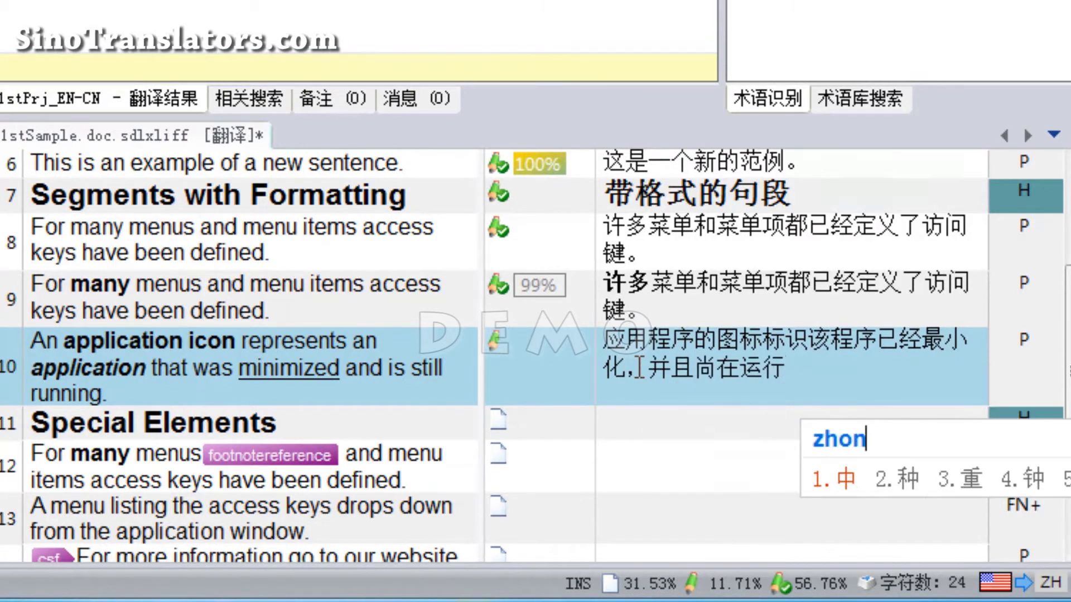
key(space)
text(.)
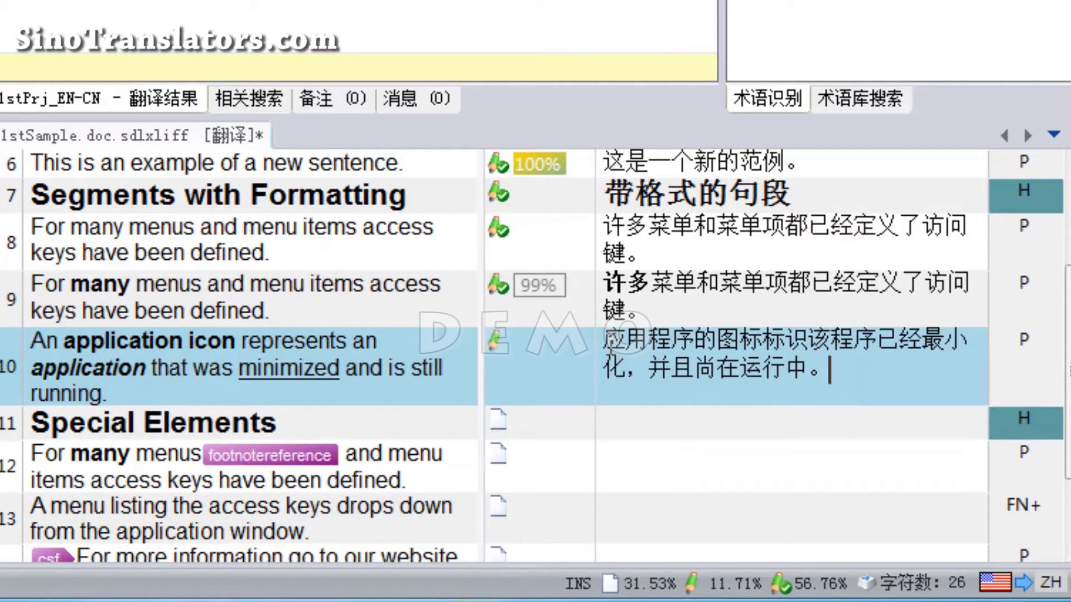
Step: Replace the verb 标识 in segment 10's translation with 表示
drag(607, 340, 763, 348)
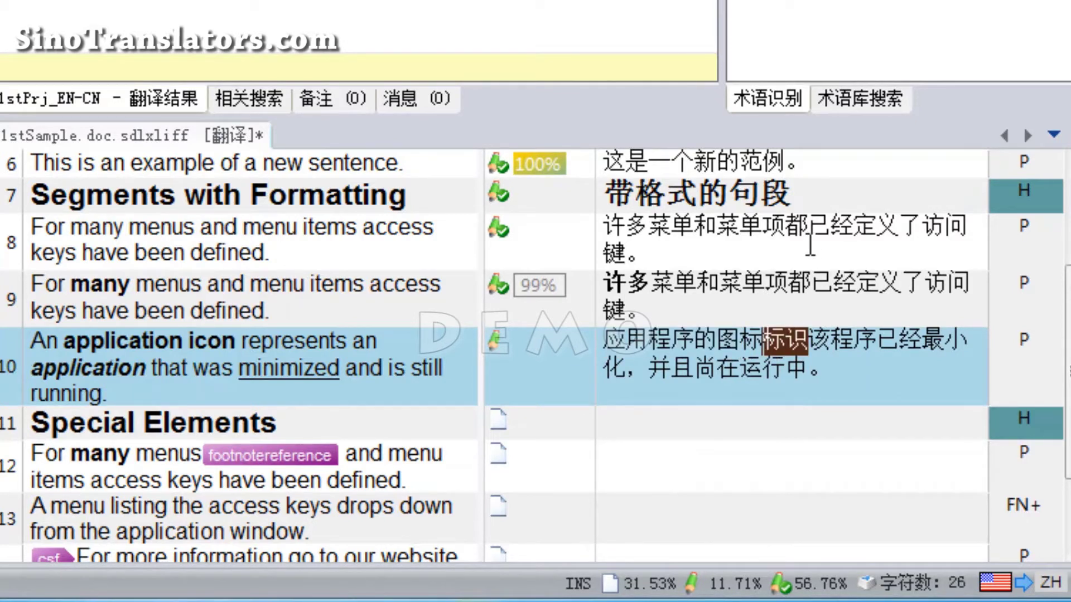
text(biaoshi)
key(space)
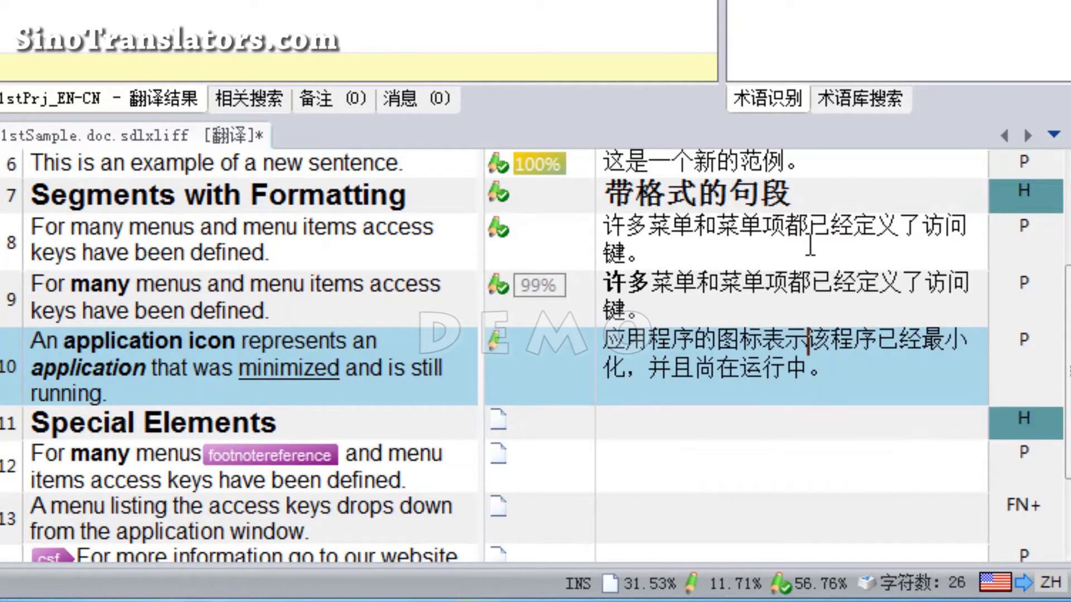
Step: Apply the bold formatting of the source phrase "application icon" to 应用程序的图标 in segment 10's translation
click(832, 371)
drag(769, 345, 603, 346)
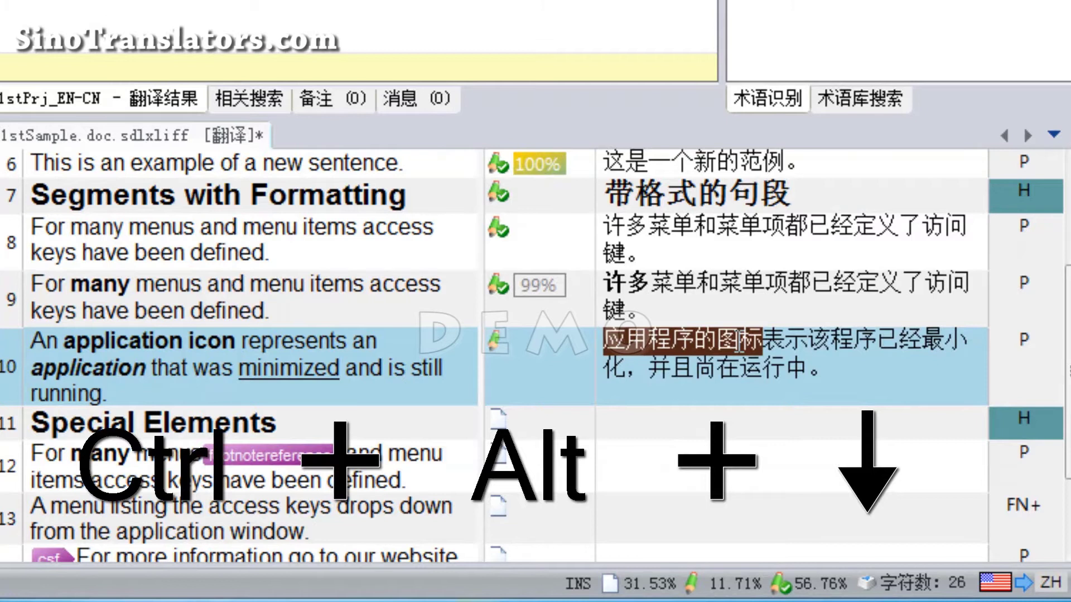
key(ctrl+alt+Down)
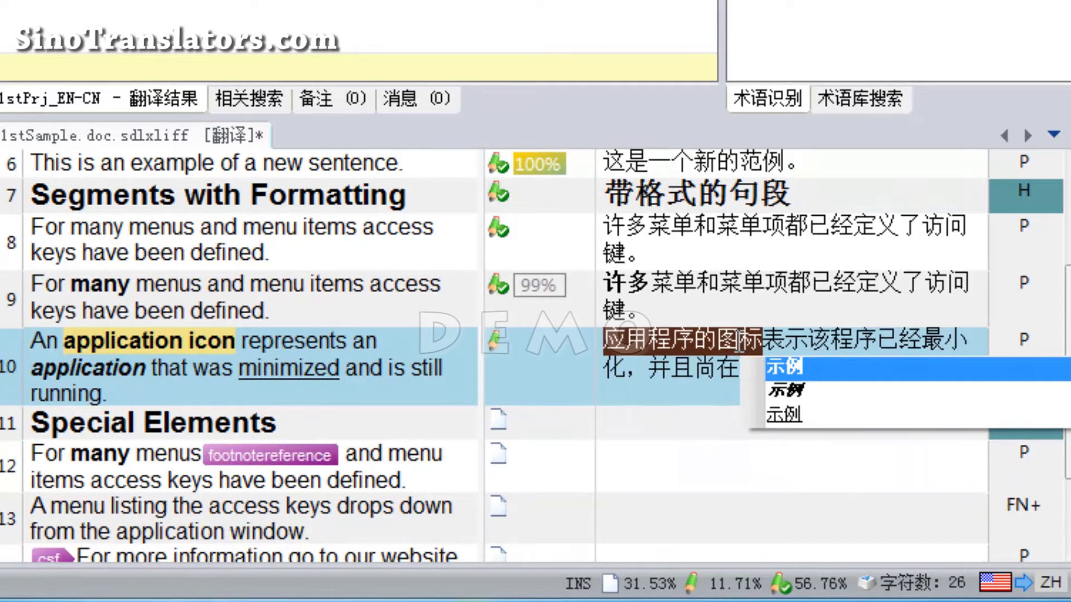
key(Down)
key(Down)
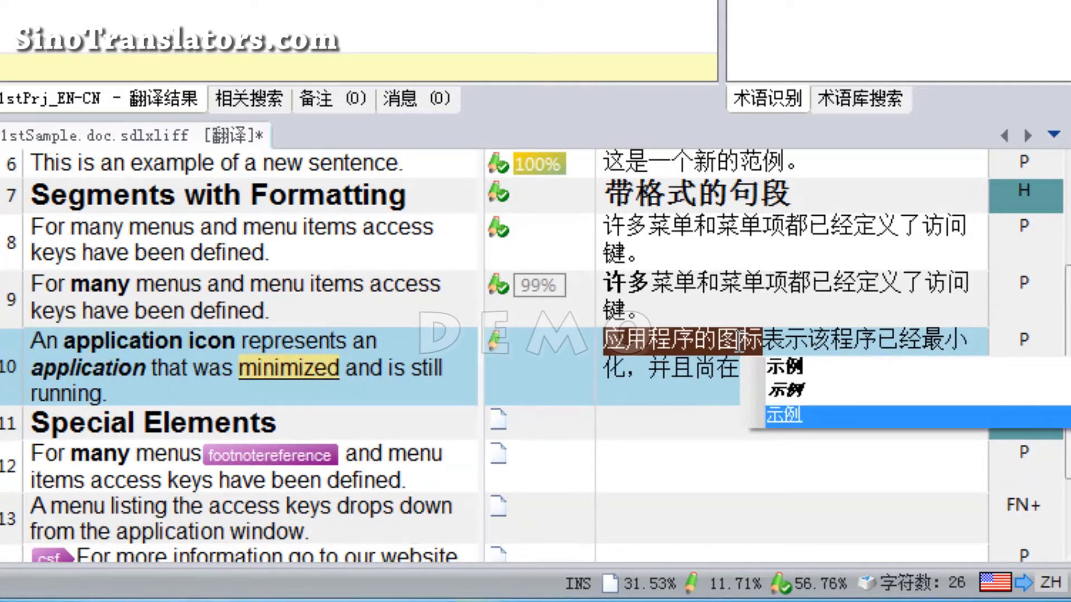
key(Up)
key(Up)
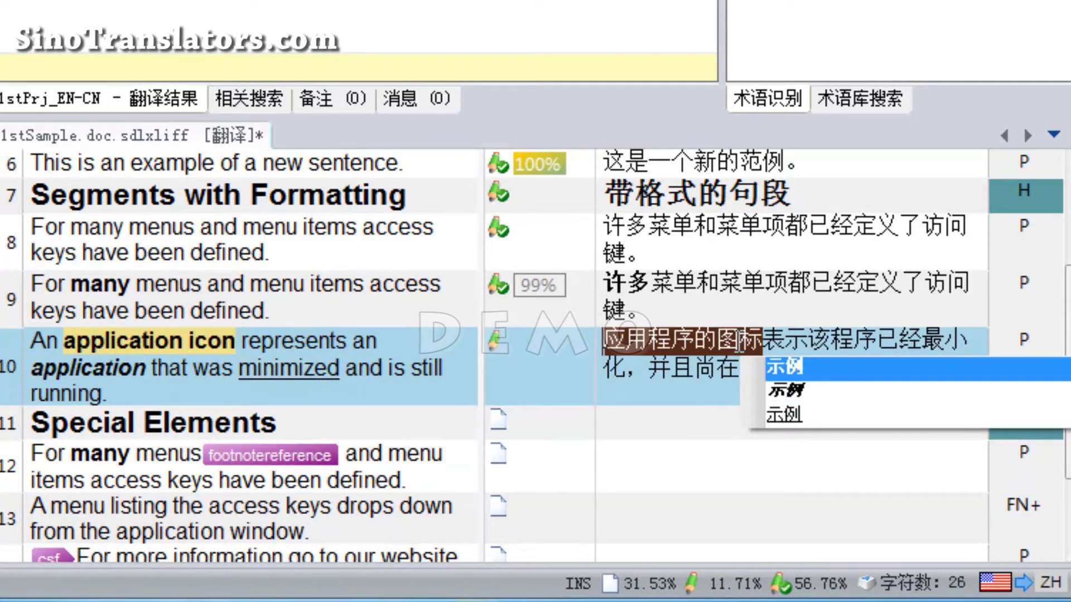
key(Down)
key(Down)
key(Up)
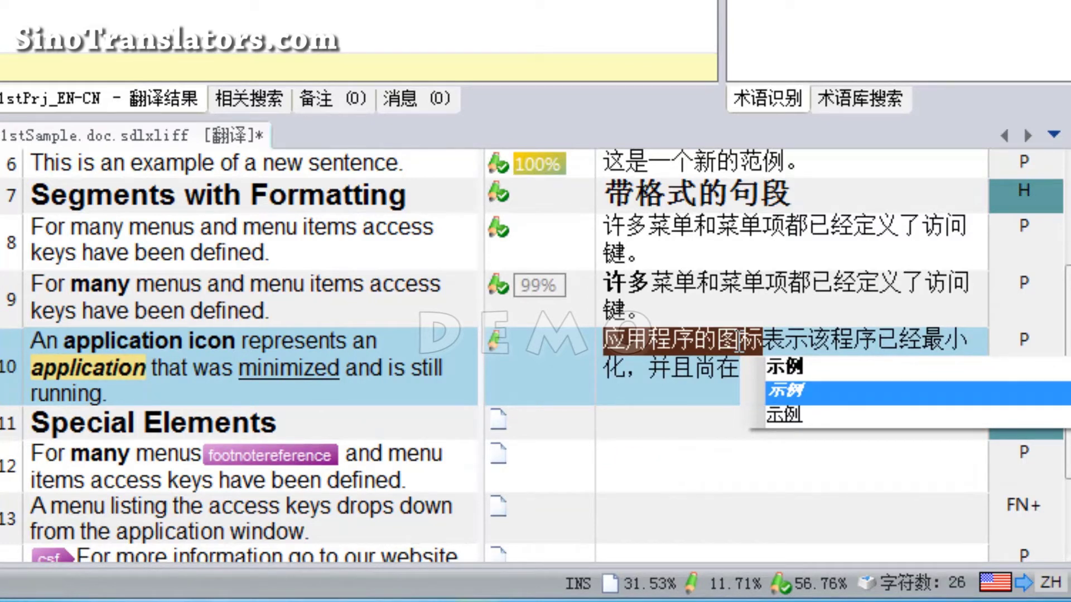
key(Down)
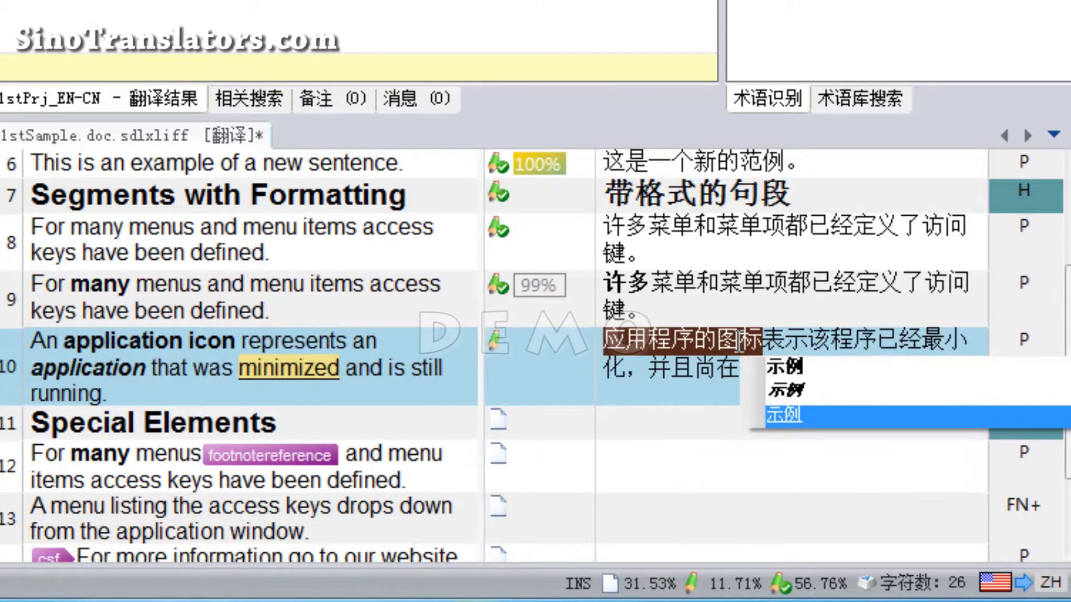
key(Up)
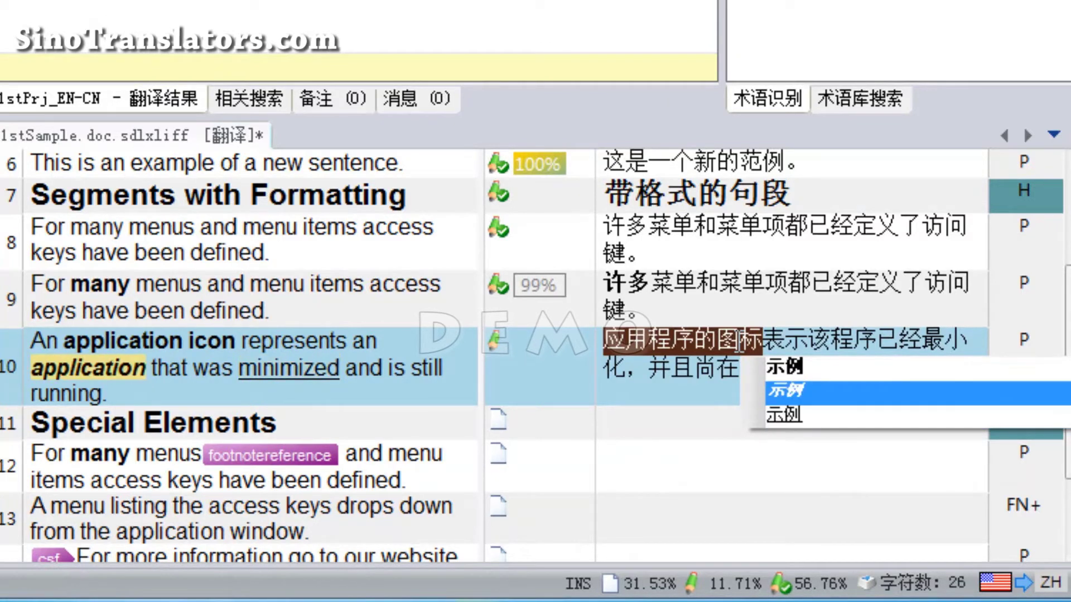
key(Up)
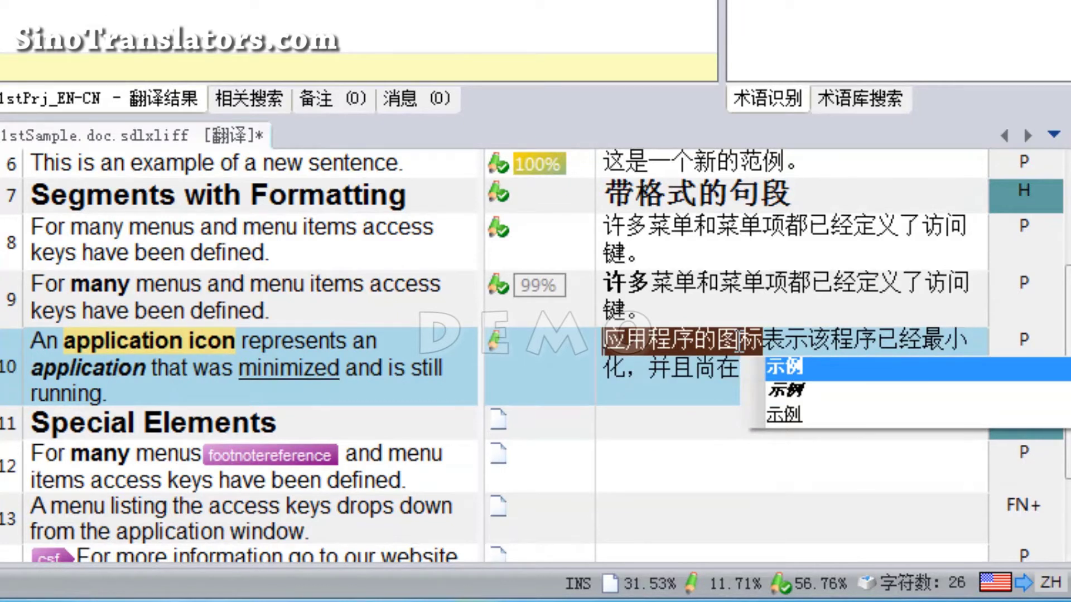
key(Return)
click(795, 341)
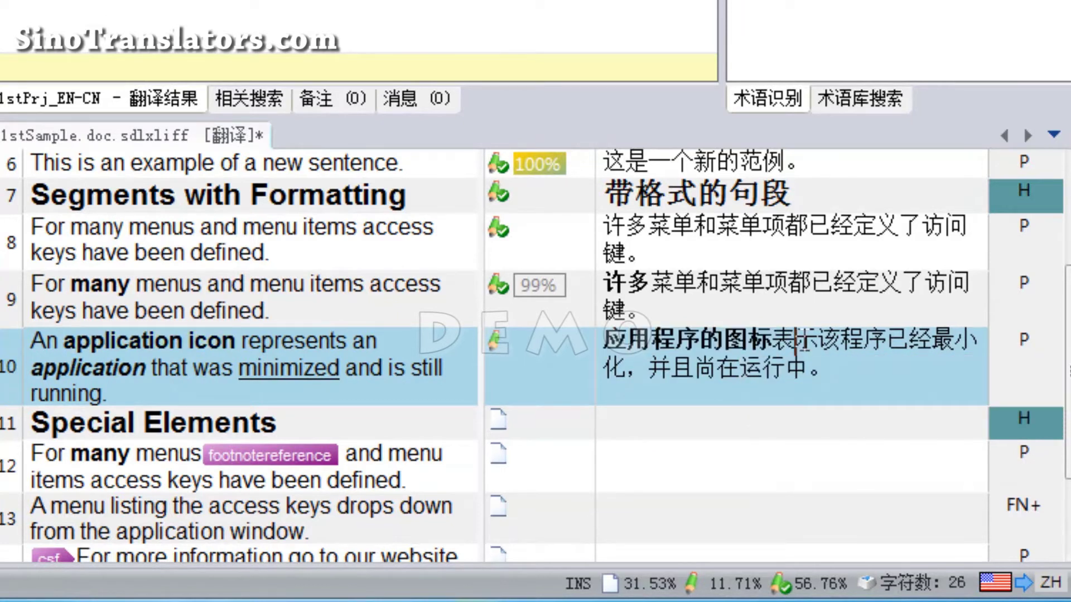
drag(772, 341, 628, 342)
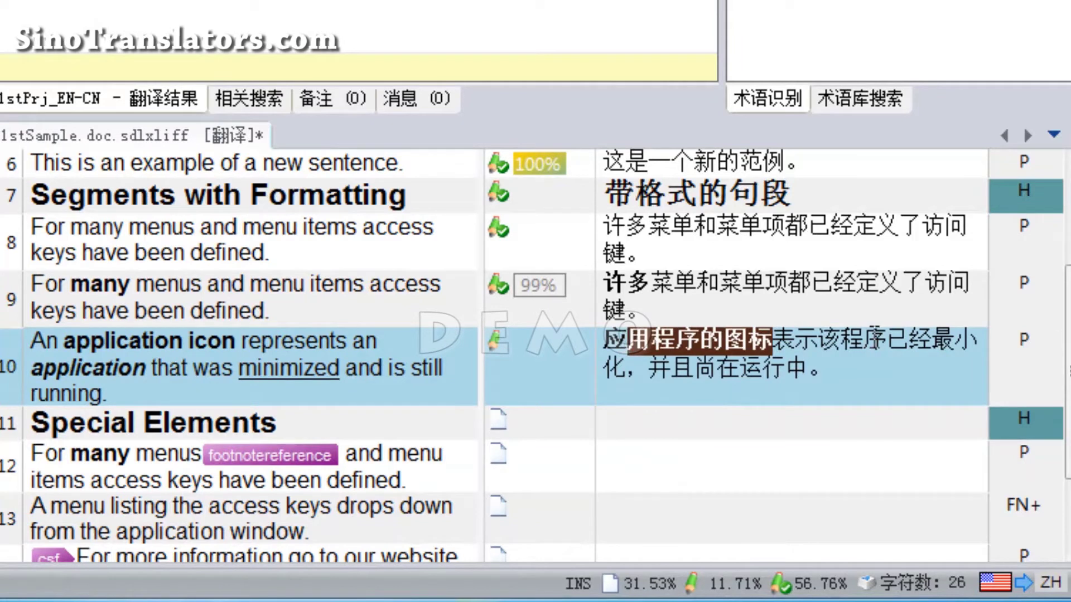
click(866, 341)
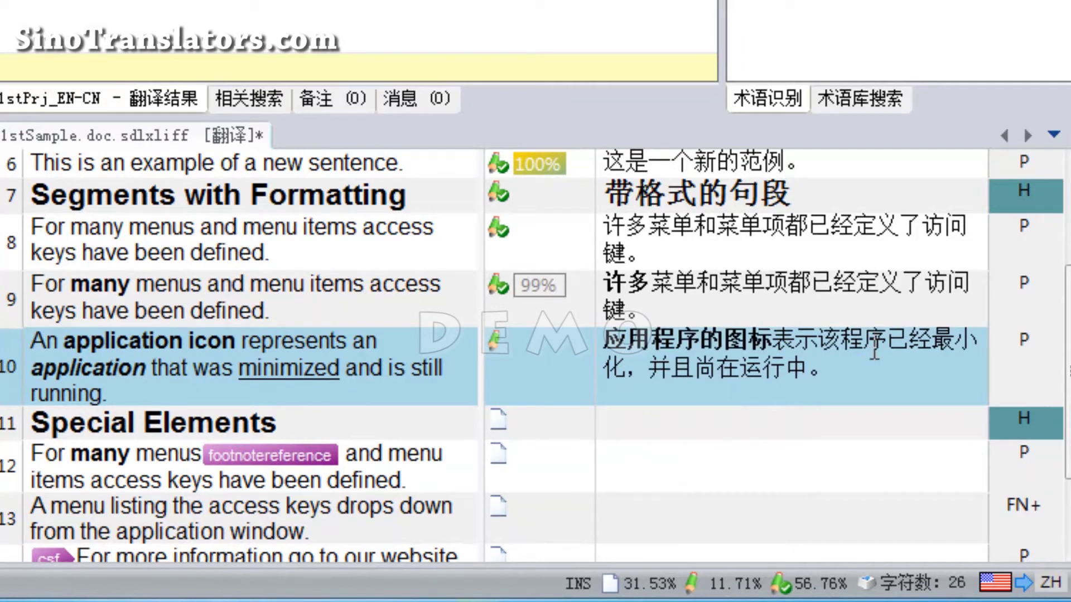
Step: Apply the bold italic formatting of the source word "application" to 程序 in segment 10's translation
drag(841, 342, 886, 342)
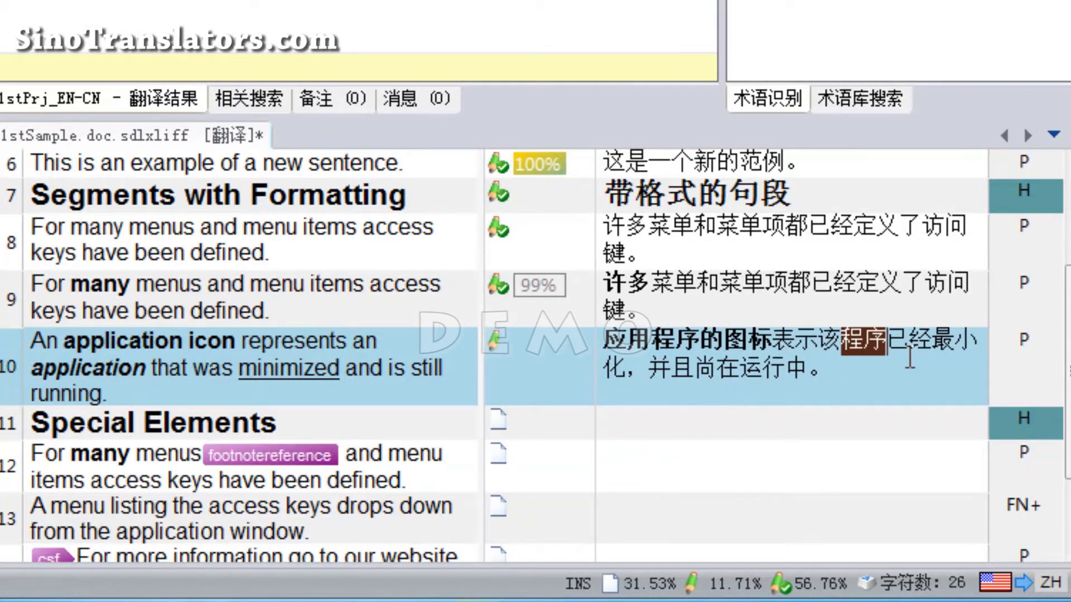
key(ctrl+comma)
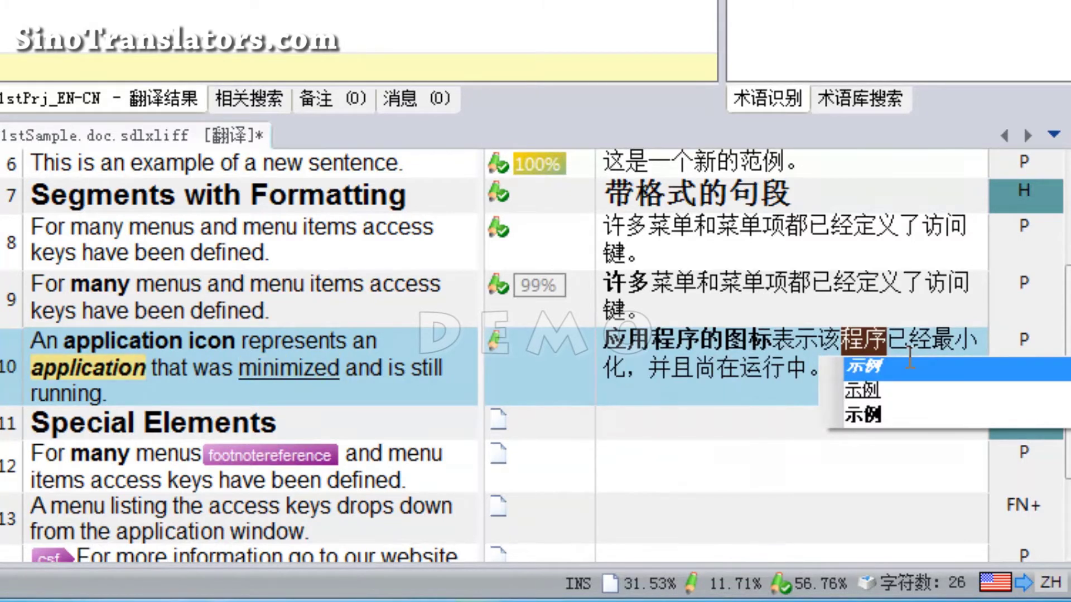
key(Return)
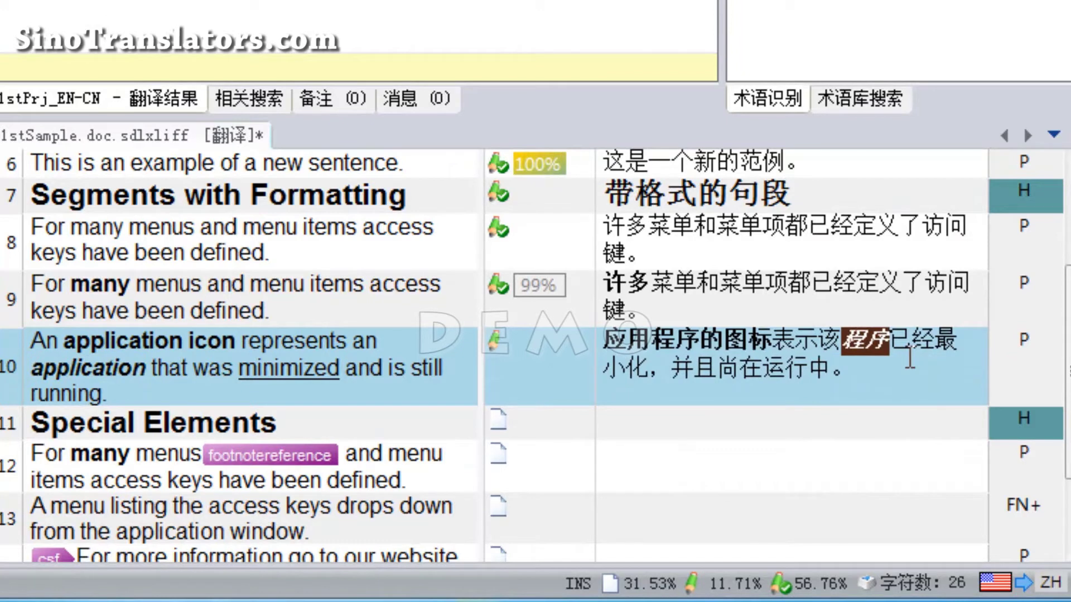
click(909, 357)
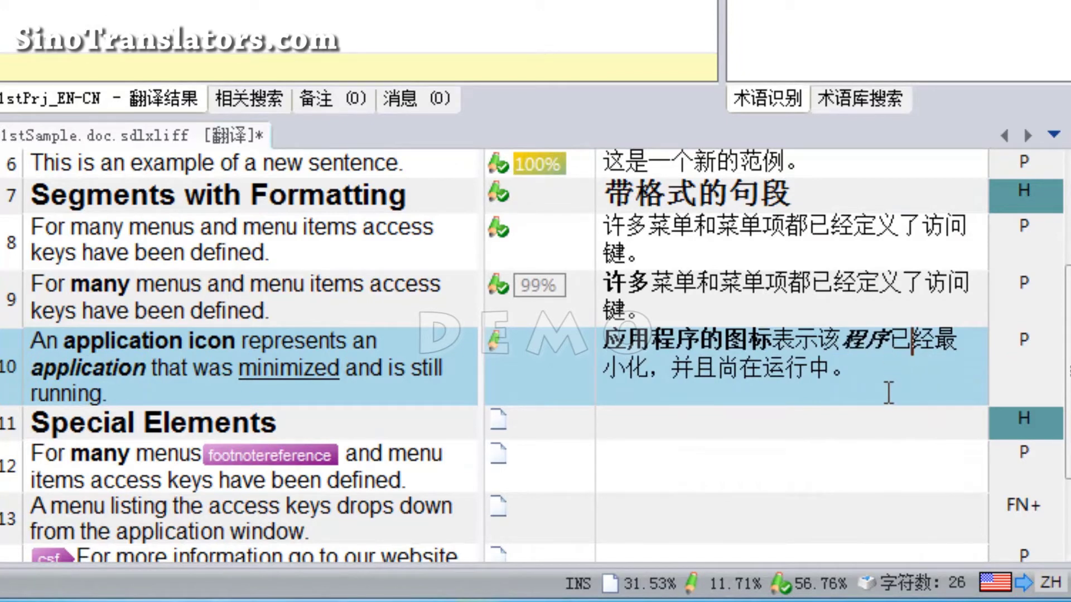
Step: Apply the underline formatting of the source word "minimized" to 最小化 in segment 10's translation
click(936, 339)
drag(936, 338, 646, 381)
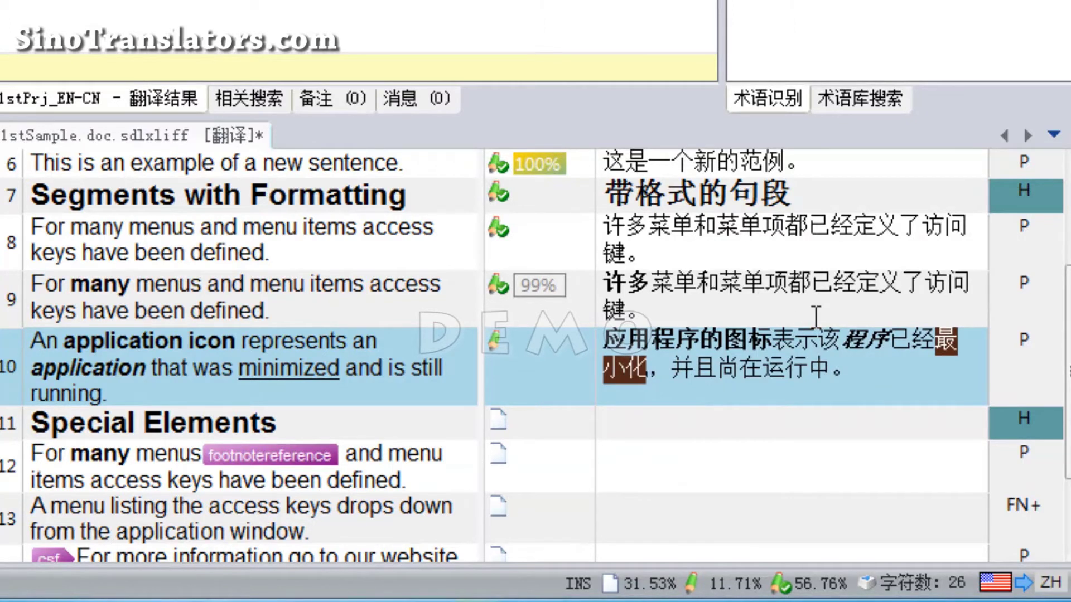
key(ctrl+comma)
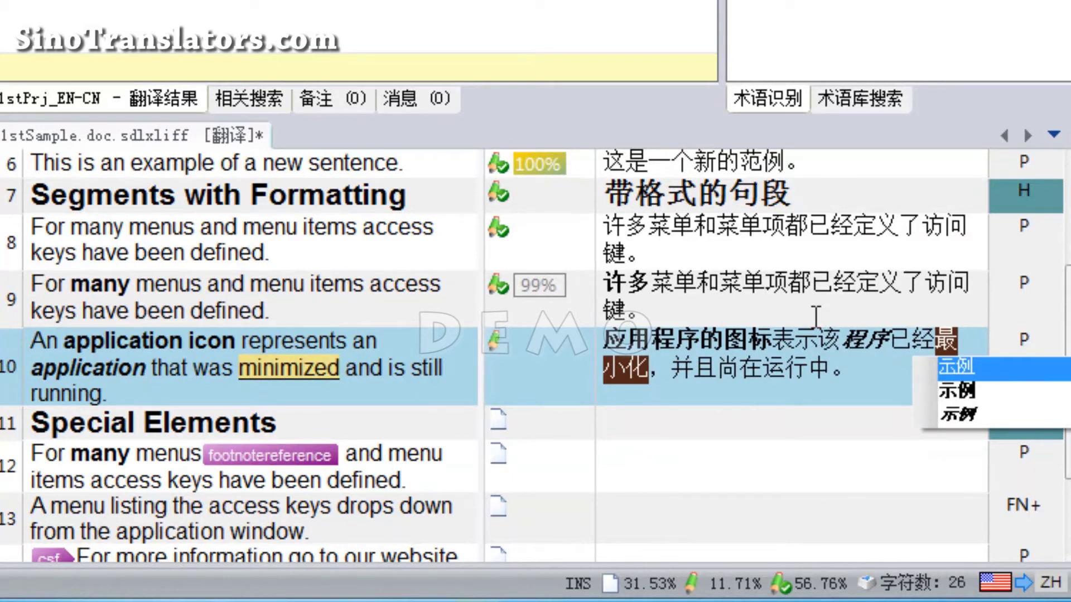
key(Return)
key(End)
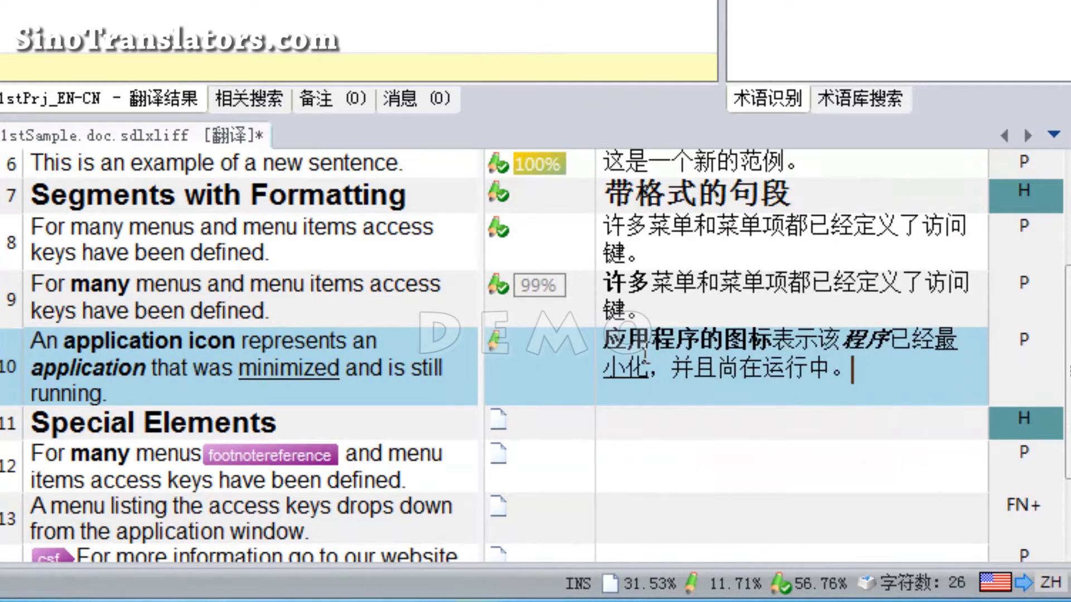
Step: Check the formatted phrases in segment 10's translation against the available source formatting, and confirm the segment
drag(773, 340, 604, 341)
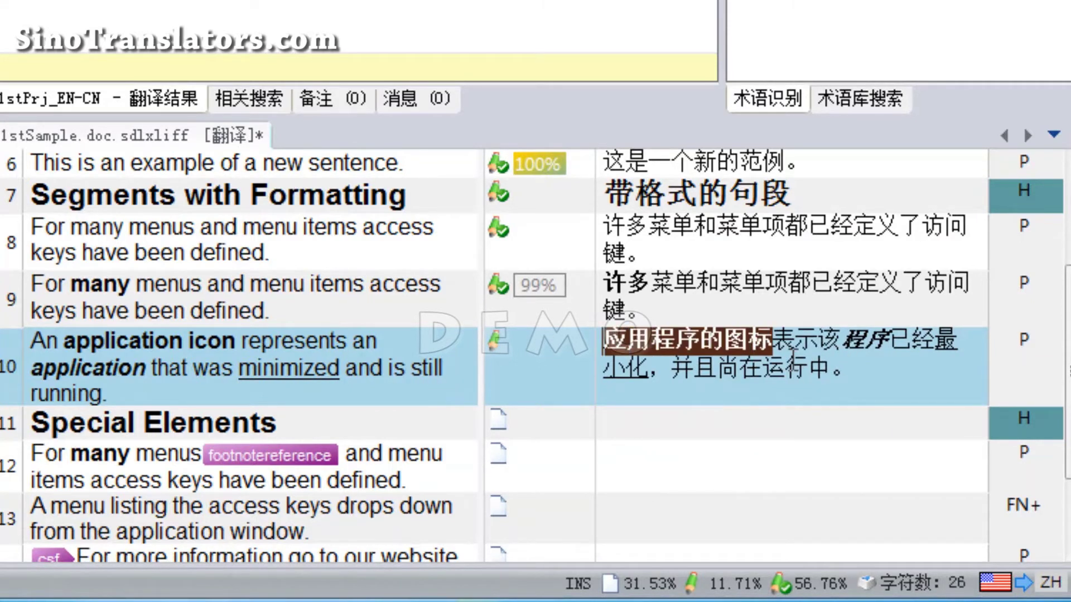
drag(890, 341, 840, 342)
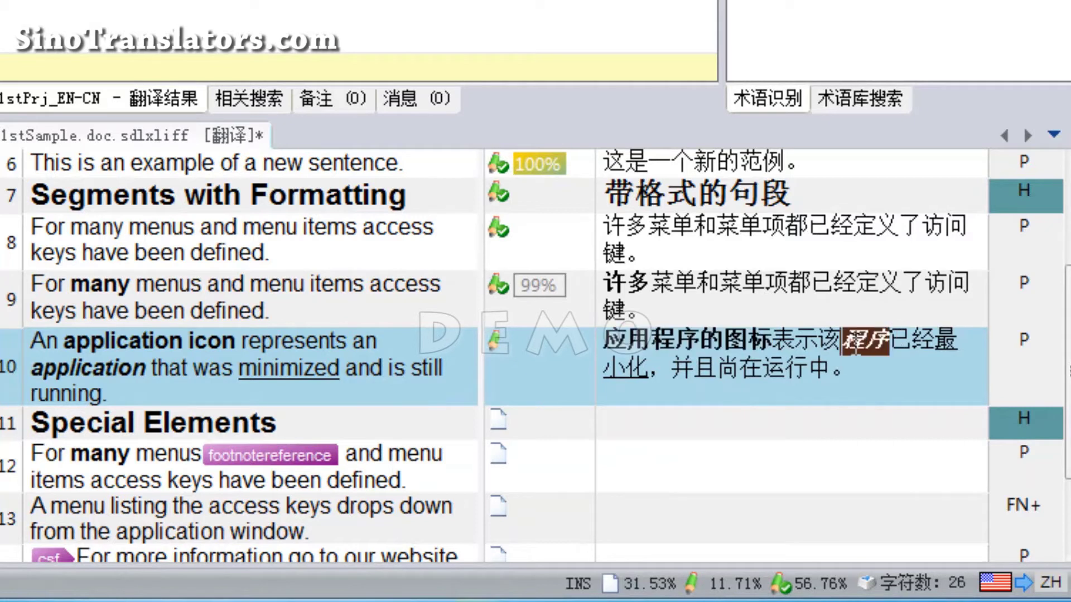
drag(908, 357, 652, 385)
key(ctrl+u)
click(884, 374)
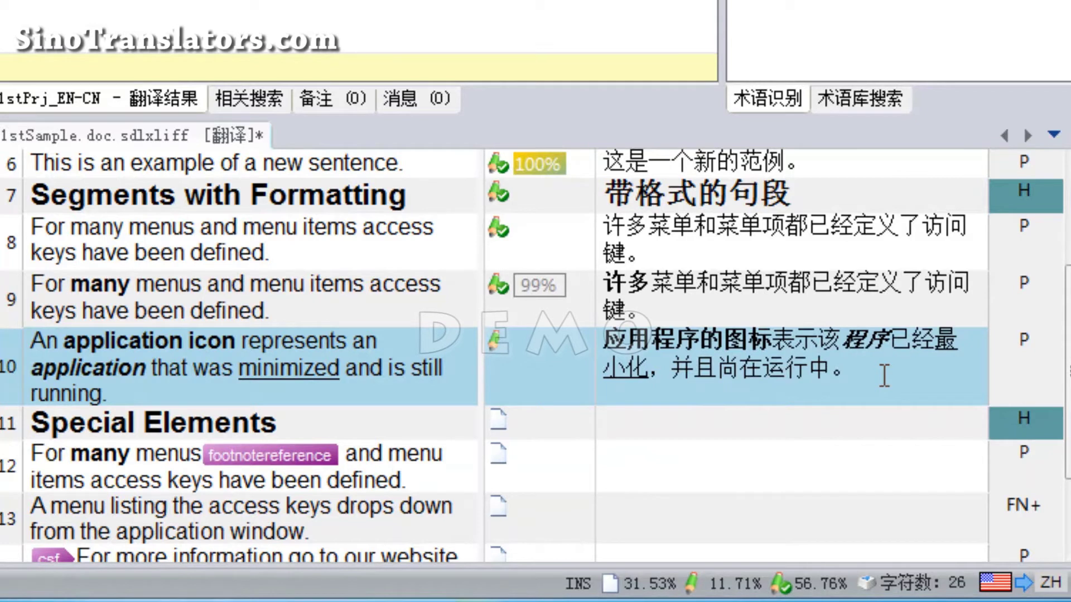
key(ctrl+comma)
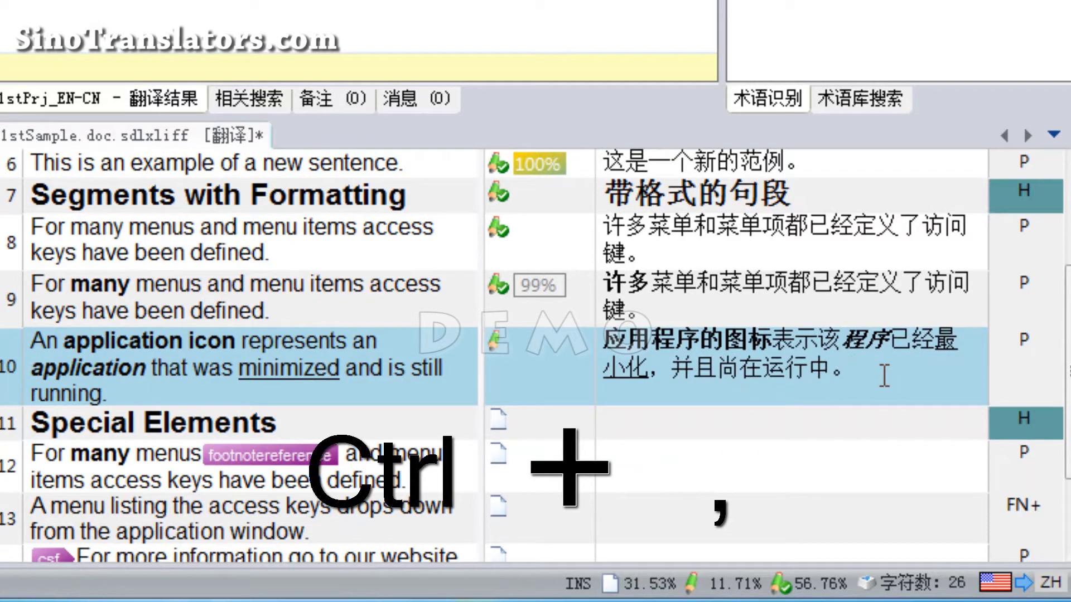
key(Down)
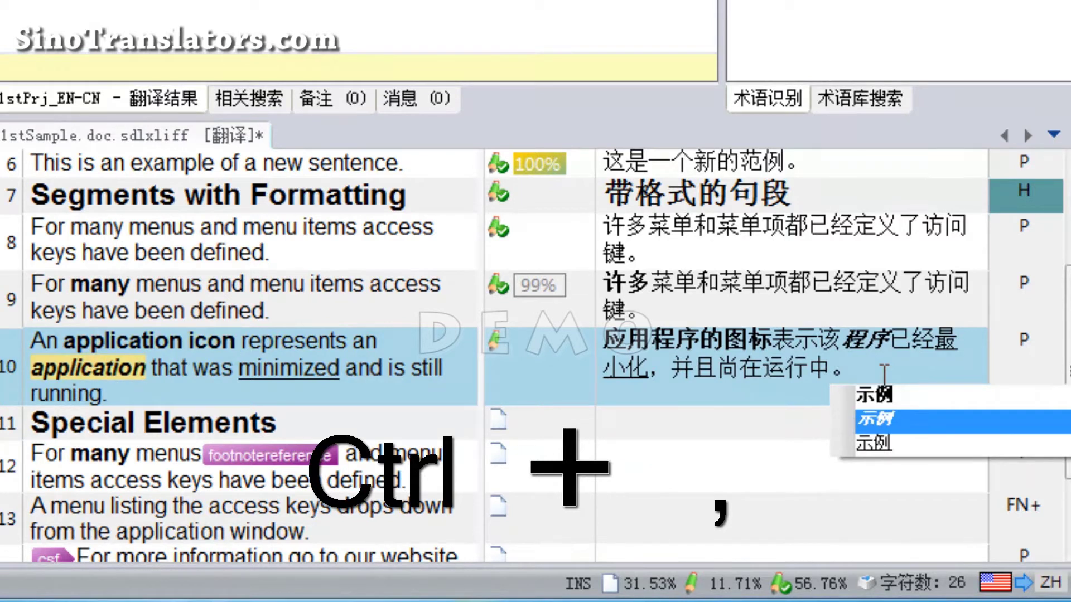
key(Up)
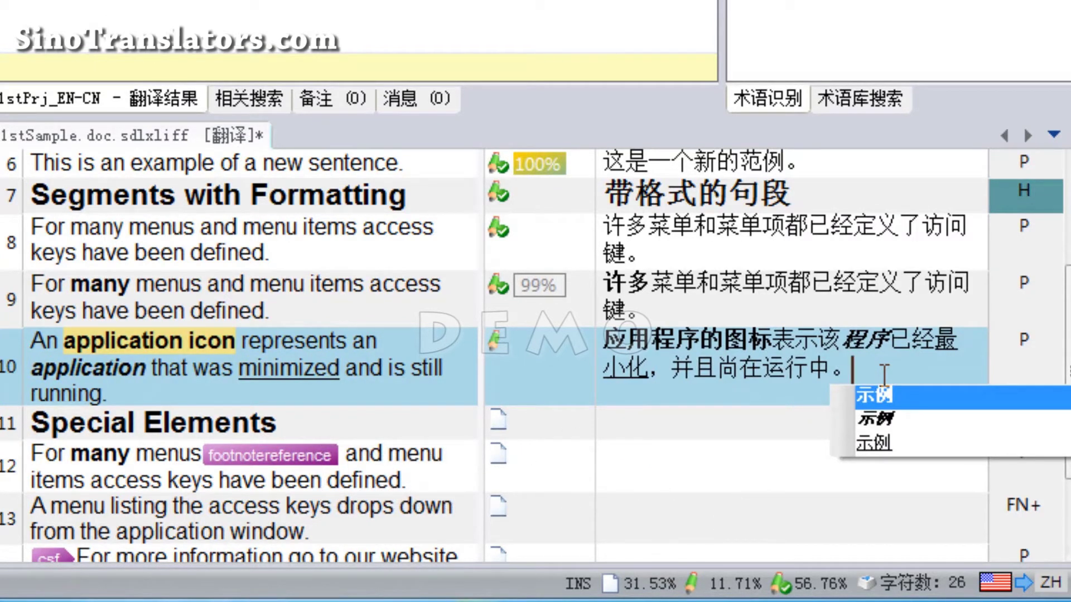
key(Escape)
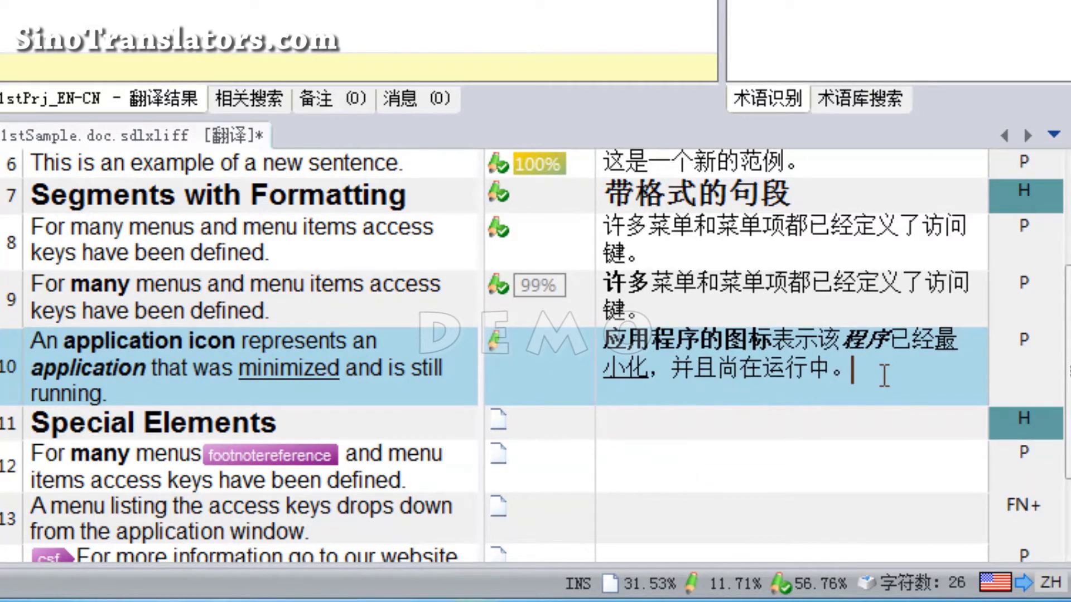
key(ctrl+Return)
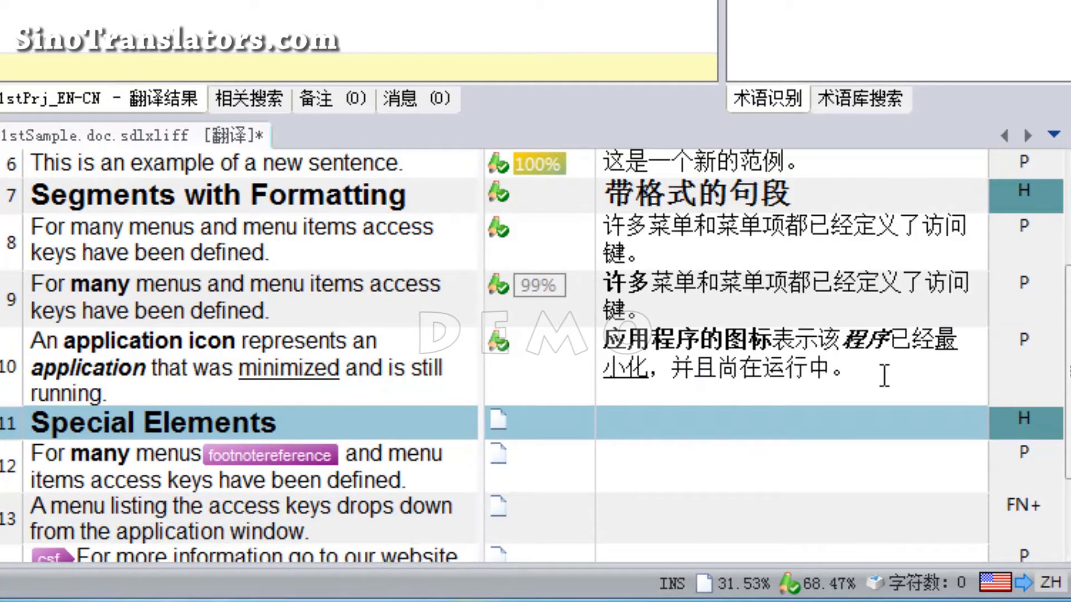
Step: Translate the heading in segment 11 as 特殊元素 and confirm the segment
text(teshu)
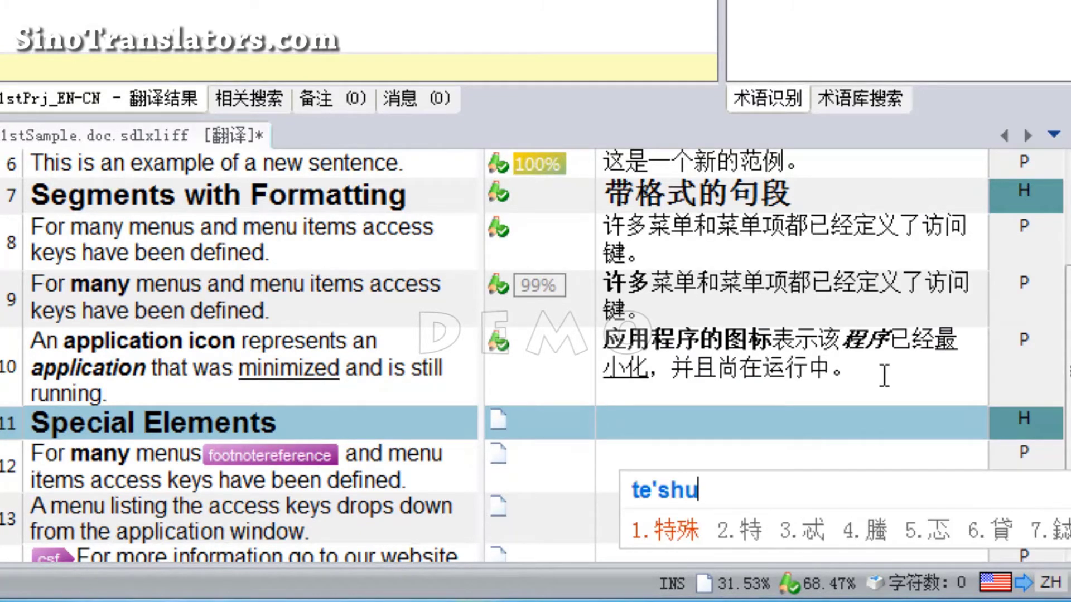
key(space)
text(yuansu)
key(space)
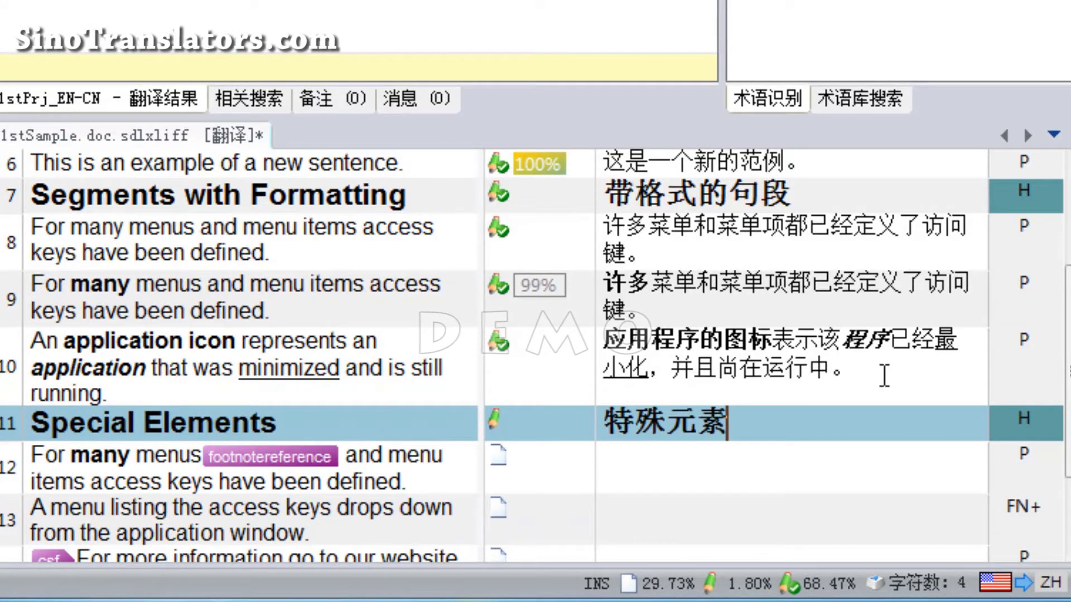
key(ctrl+Return)
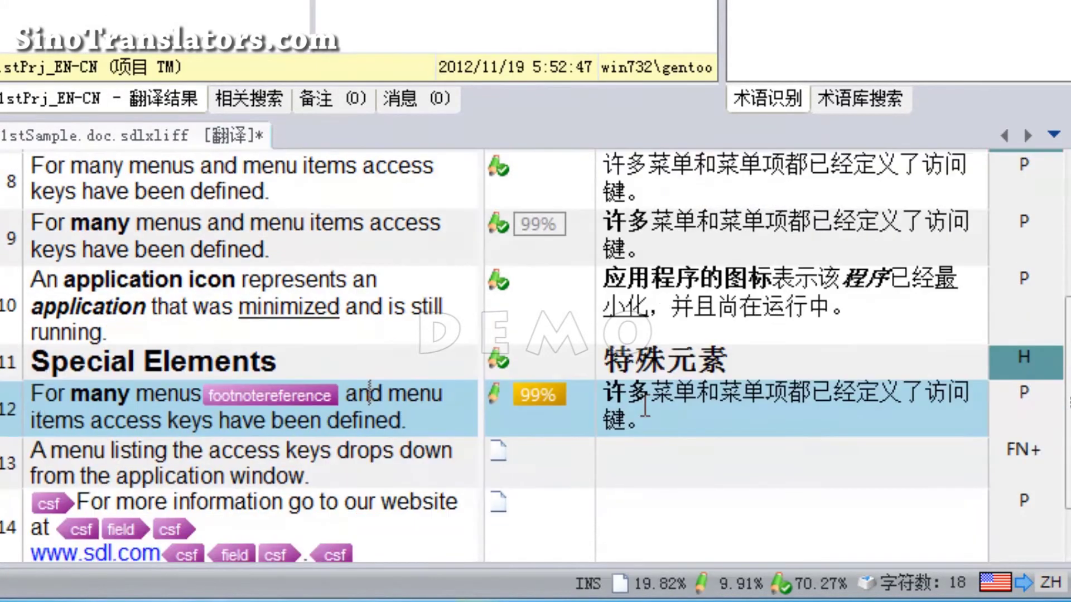
Step: Examine the footnotereference tag after "menus" in segment 12's source text and the footnote it stands for in the document
mouse_move(538, 406)
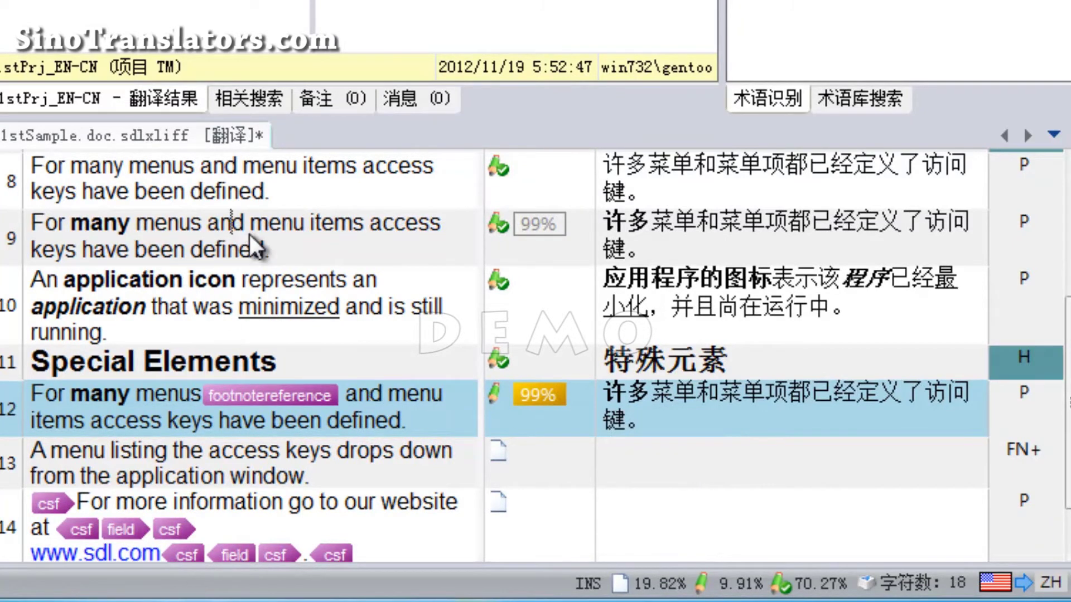
click(343, 395)
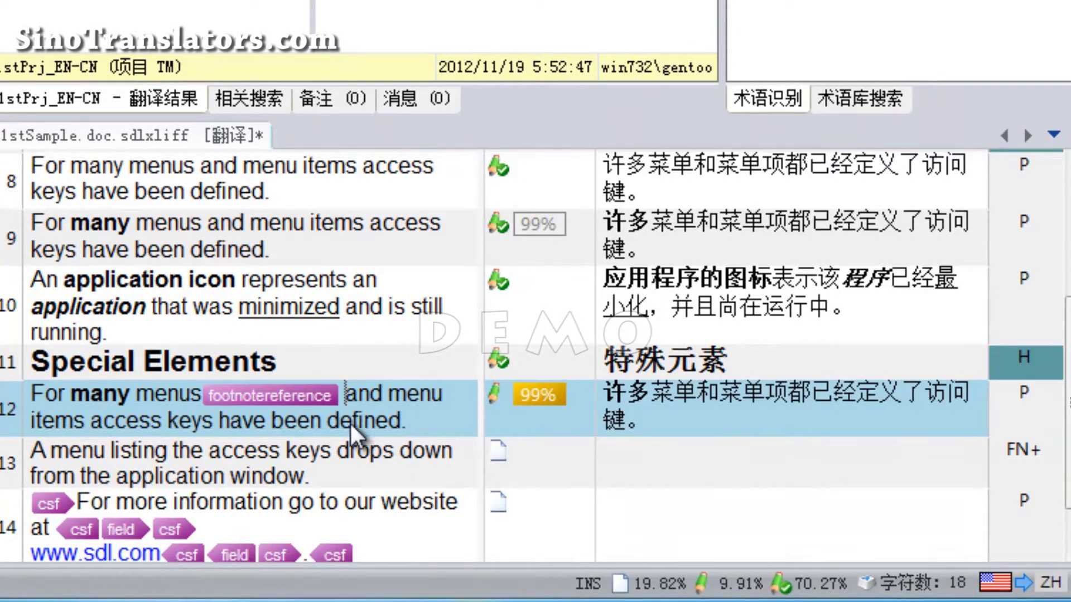
mouse_move(301, 396)
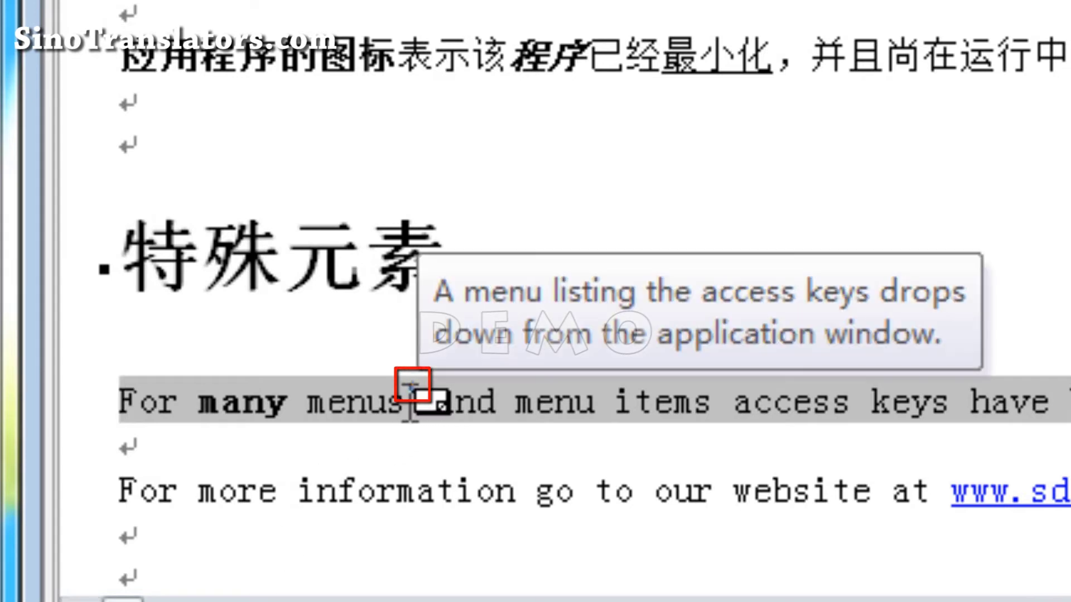
drag(432, 422, 413, 393)
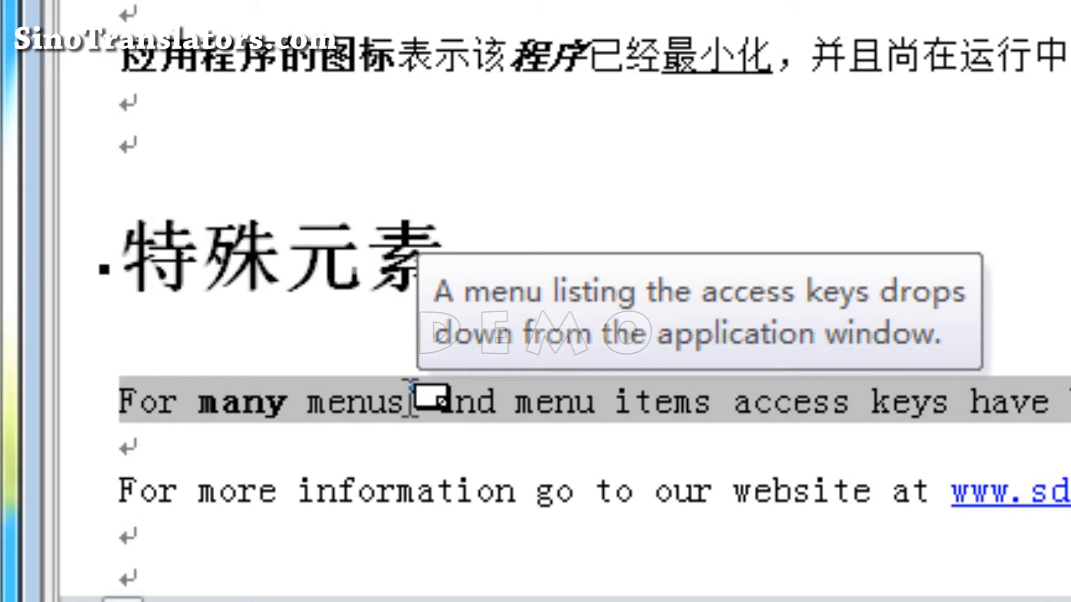
mouse_move(414, 401)
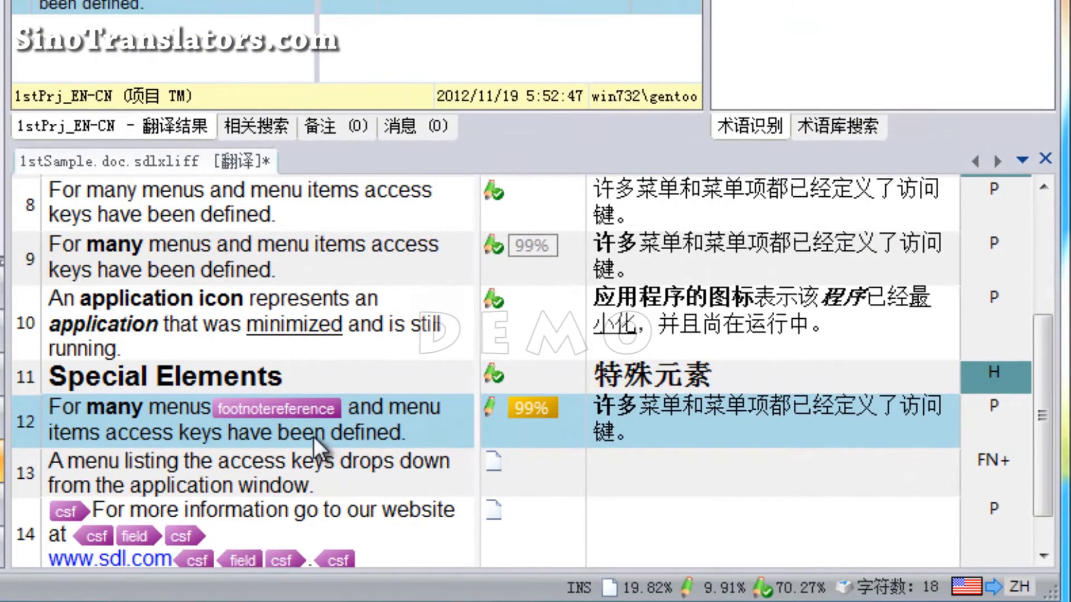
click(292, 407)
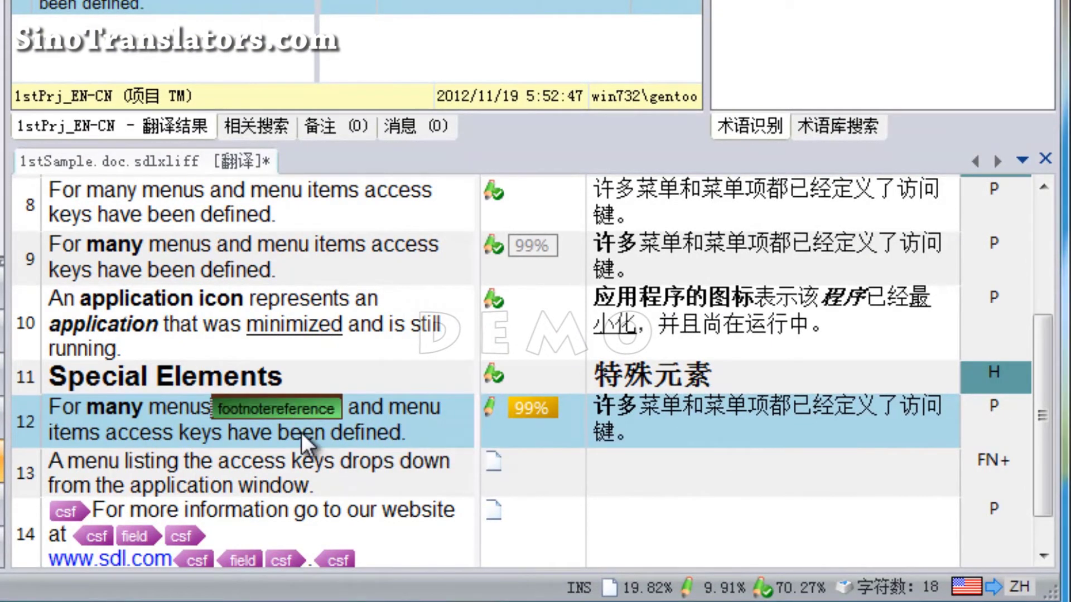
Step: Insert the footnotereference tag after 菜单 in segment 12's translation and delete it again
click(309, 409)
key(ctrl+comma)
key(Down)
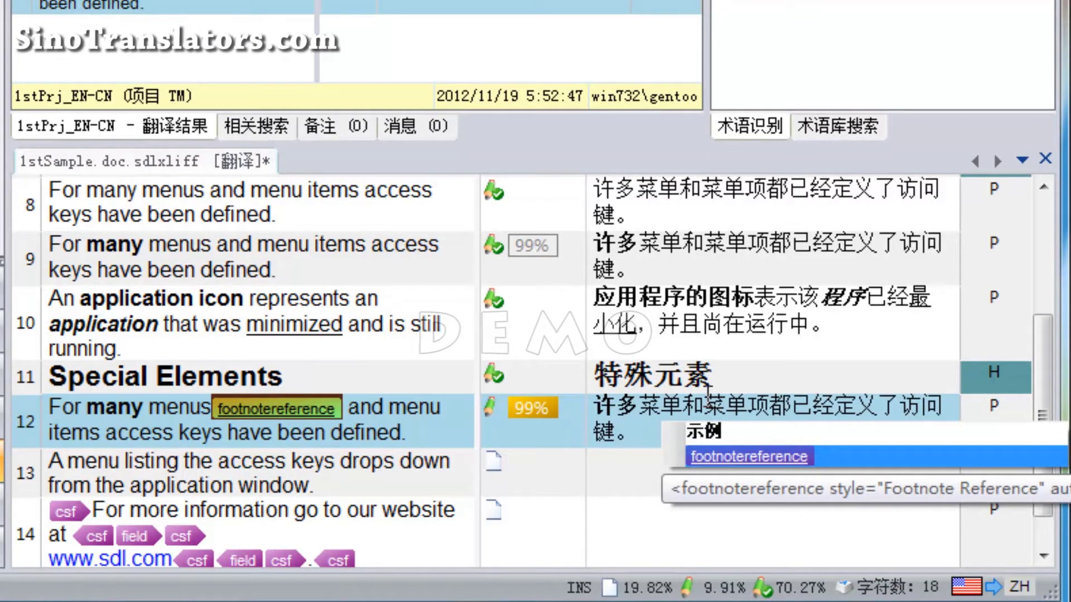
key(Return)
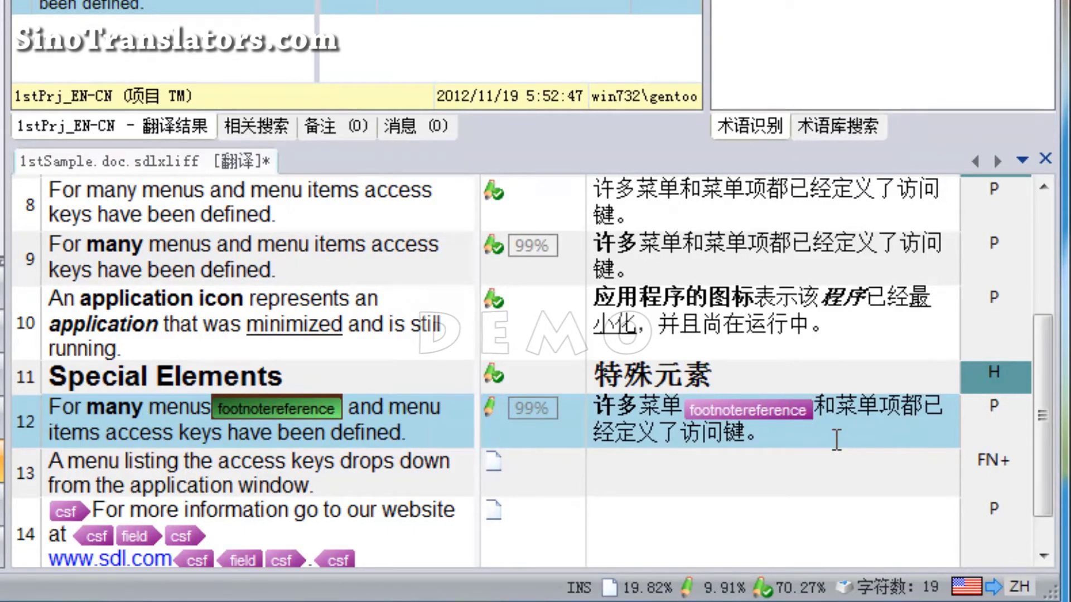
key(BackSpace)
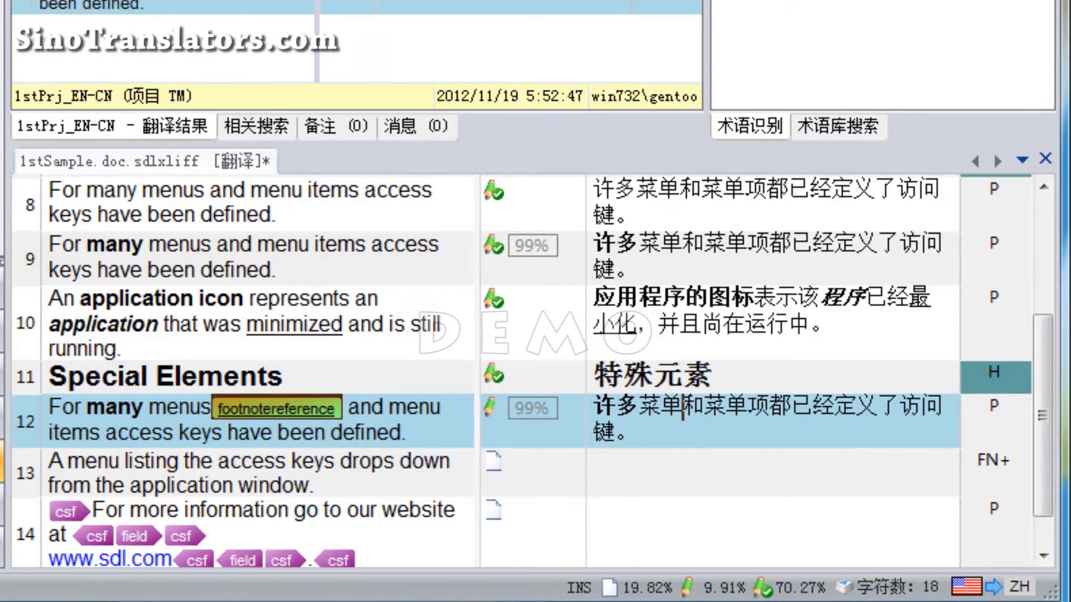
Step: Copy the footnotereference tag from segment 12's source text to the position after 菜单 in the translation, and confirm the segment
click(309, 412)
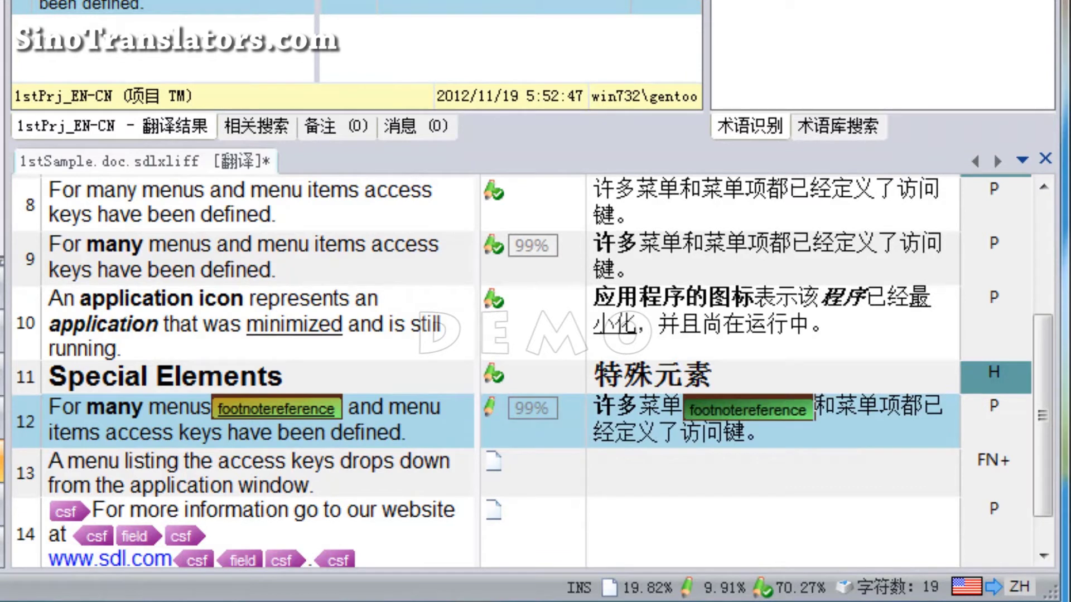
click(817, 414)
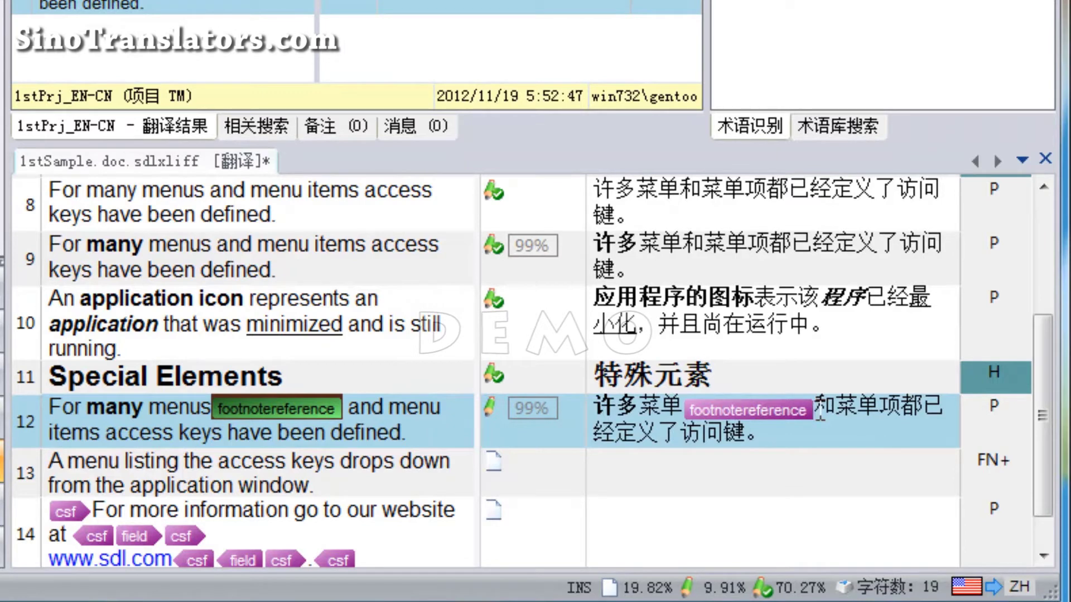
scroll(820, 401, down, 1)
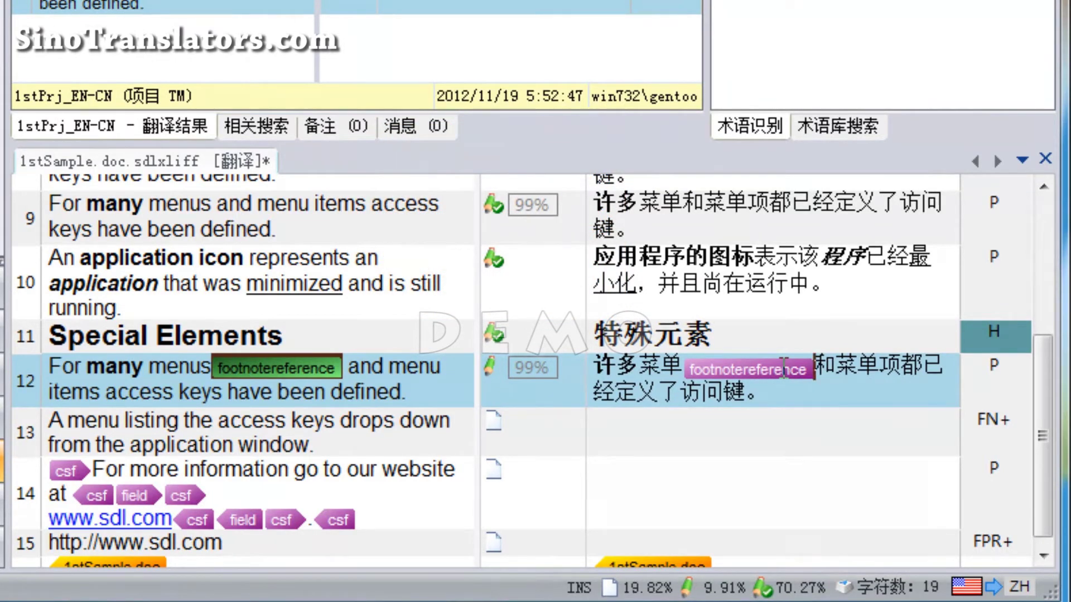
click(852, 382)
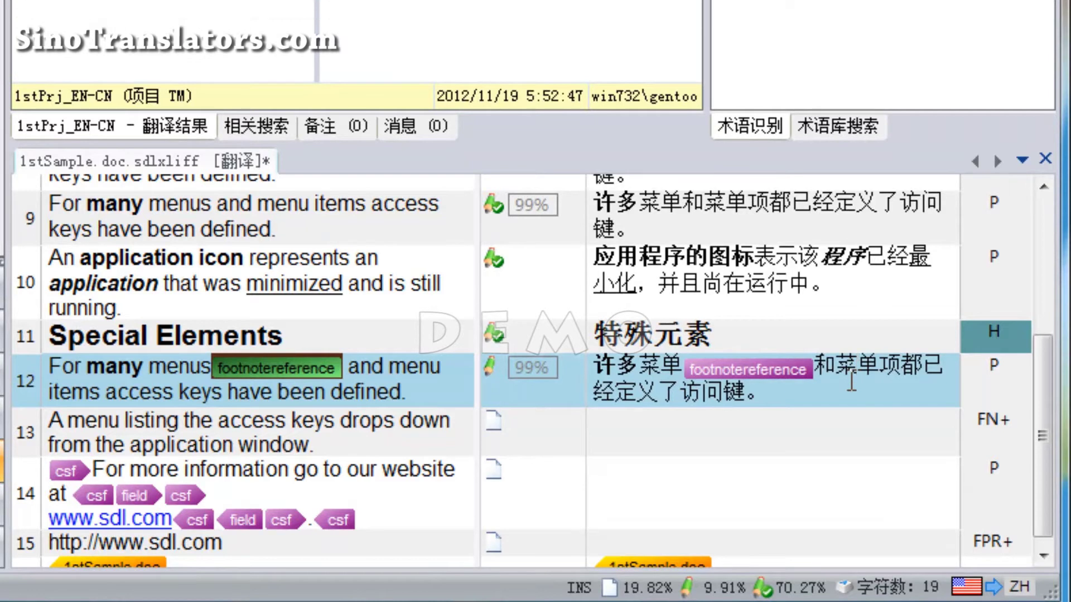
key(ctrl+Return)
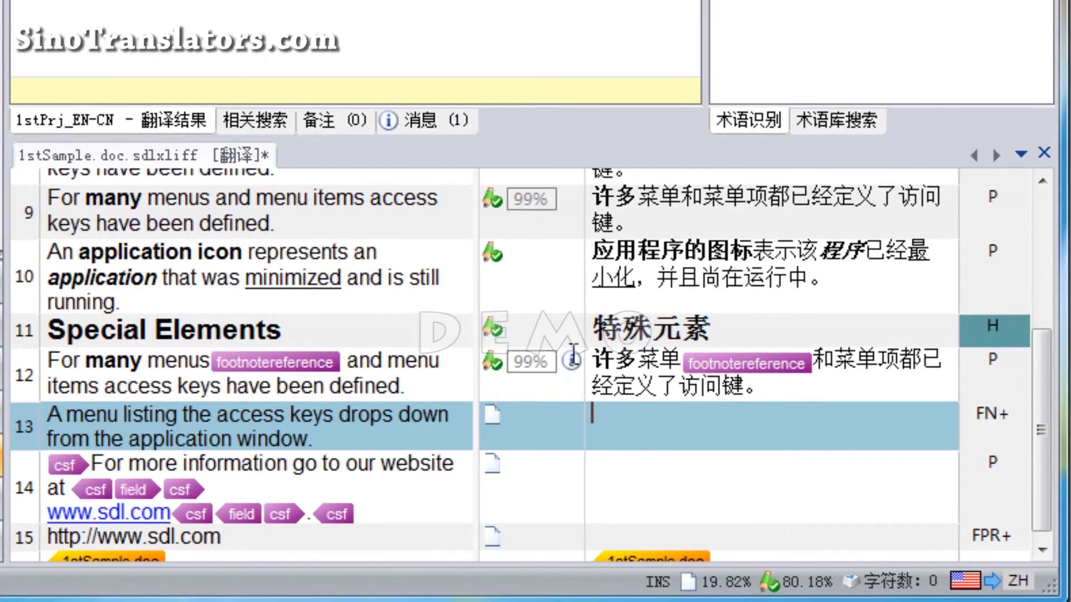
Step: Add a space after the footnotereference tag in segment 12's translation and confirm the segment again
mouse_move(572, 364)
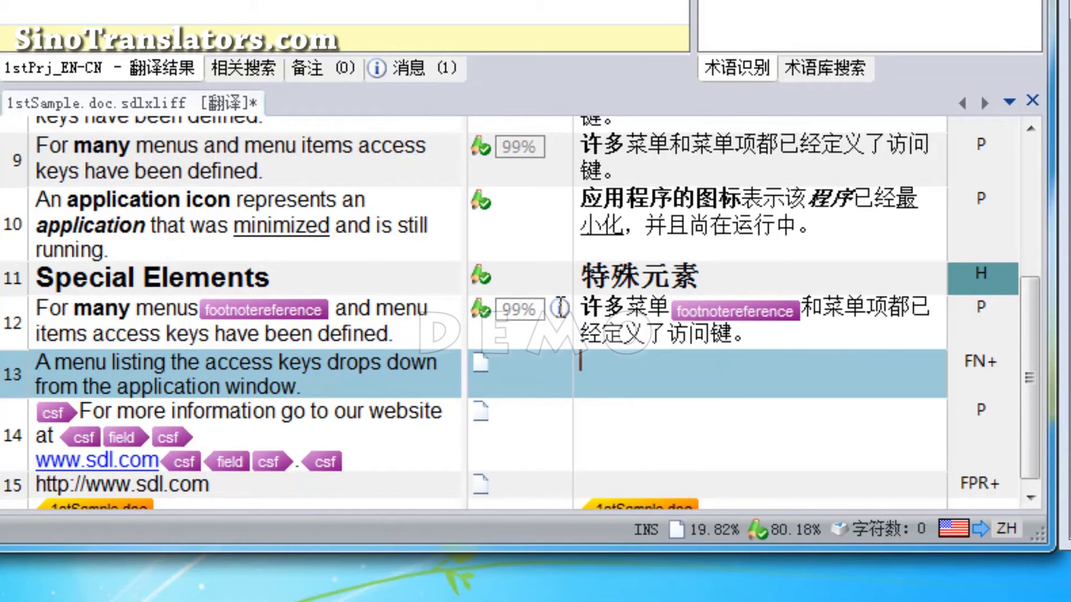
mouse_move(559, 307)
key(Up)
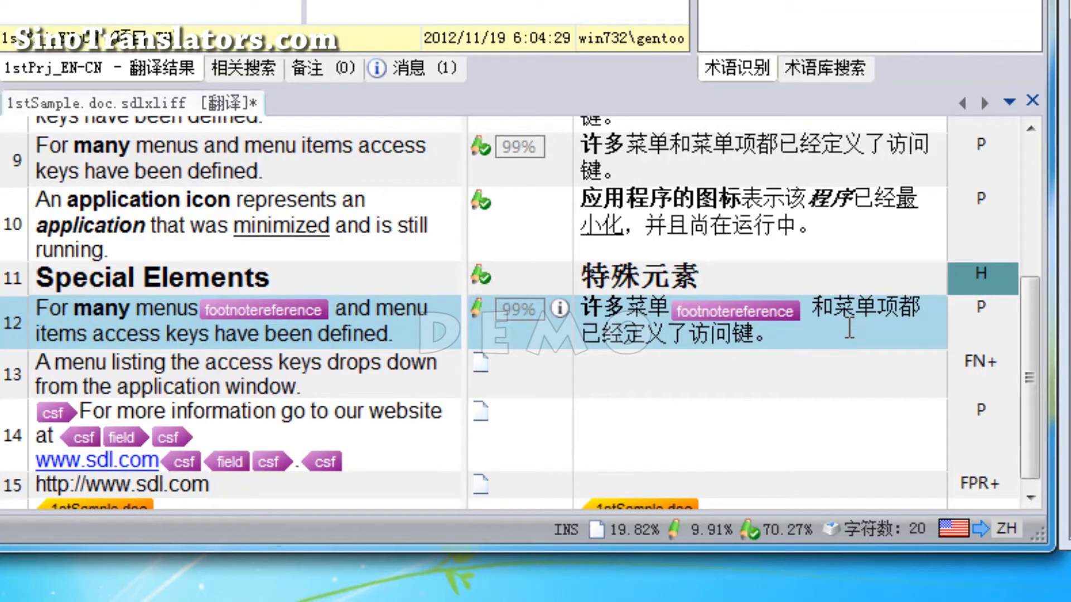
key(ctrl+Return)
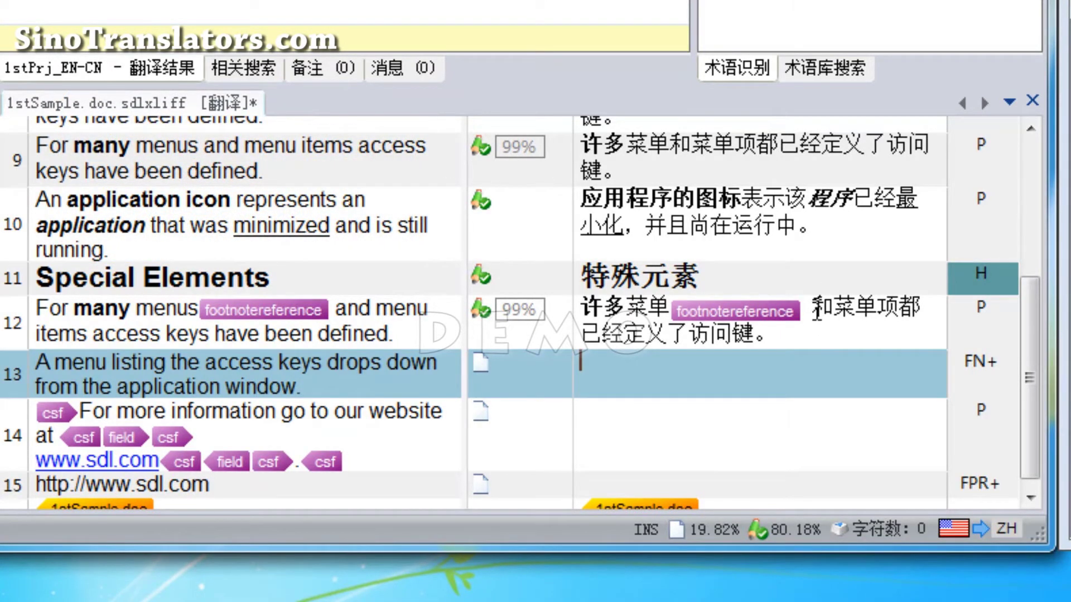
Step: Delete the space and the footnotereference tag from segment 12's translation, and confirm the segment without them
click(815, 307)
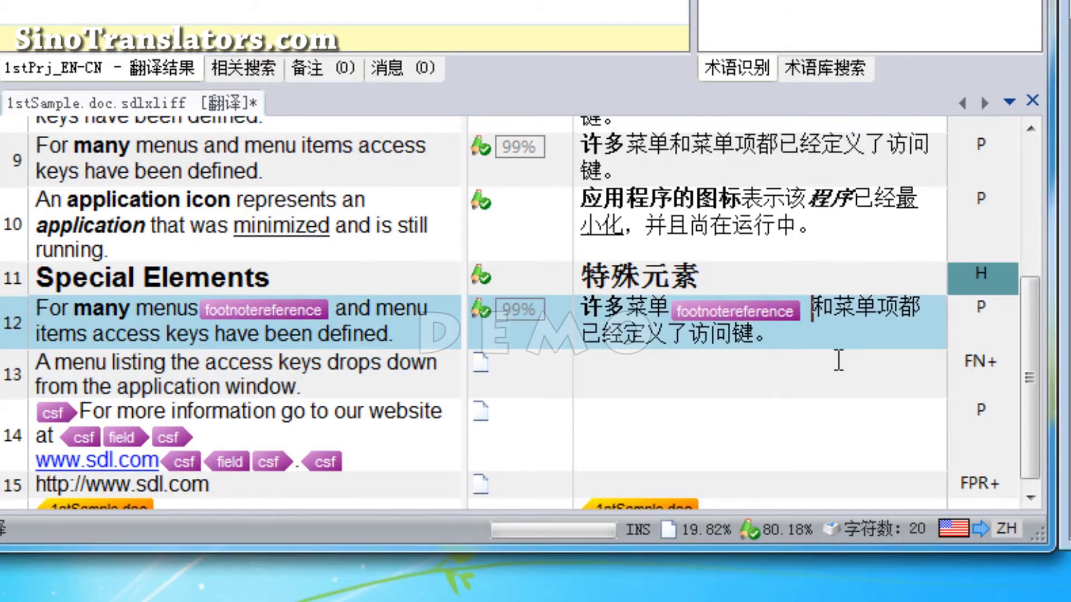
key(BackSpace)
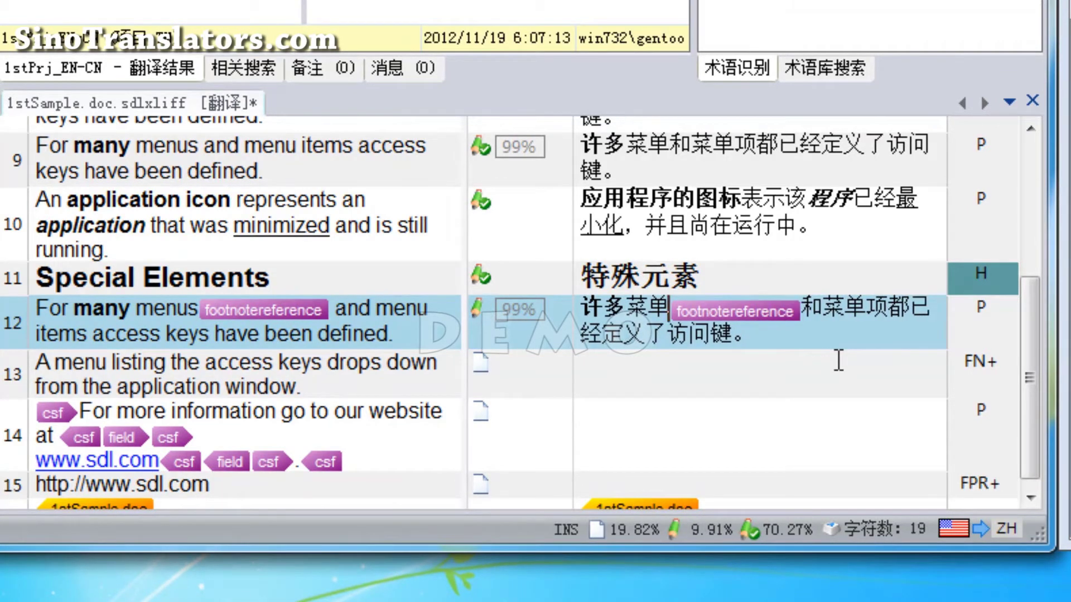
key(BackSpace)
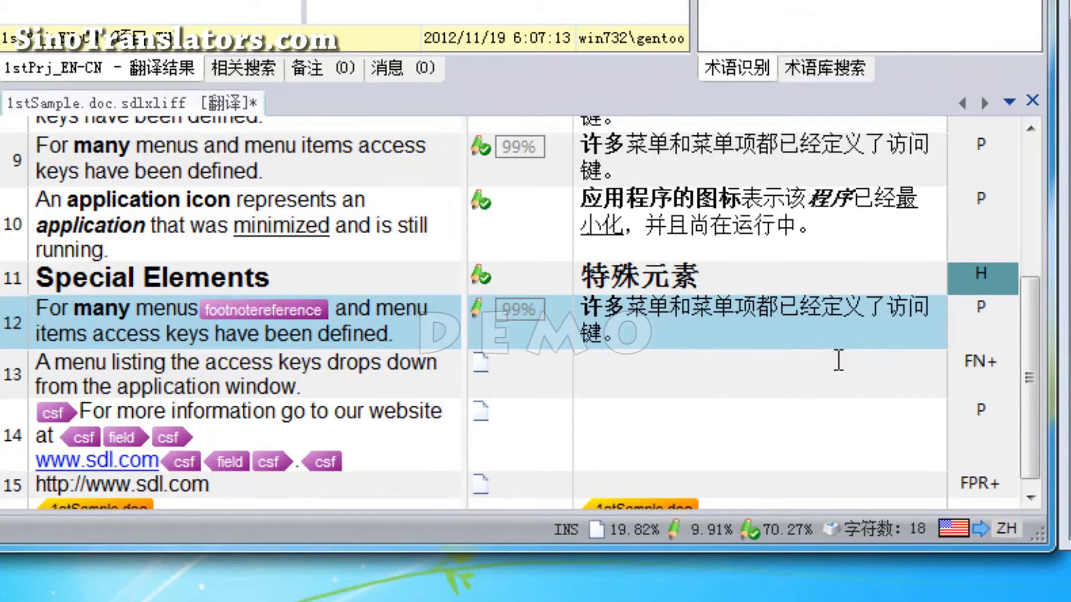
key(ctrl+Return)
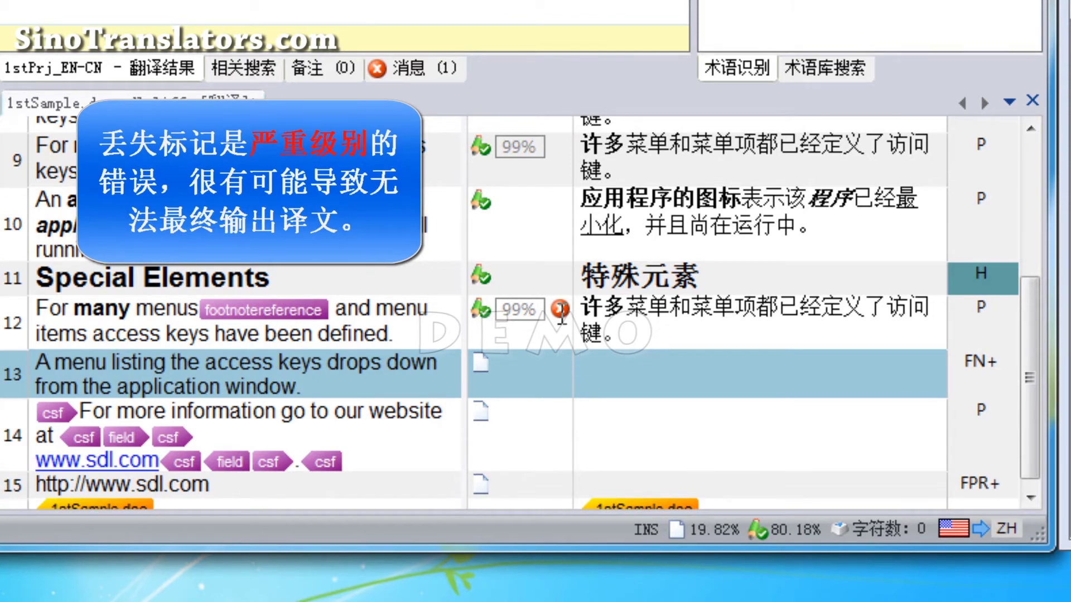
Step: Put the footnotereference tag followed by a space back after 菜单 in segment 12's translation, and confirm the segment
click(670, 308)
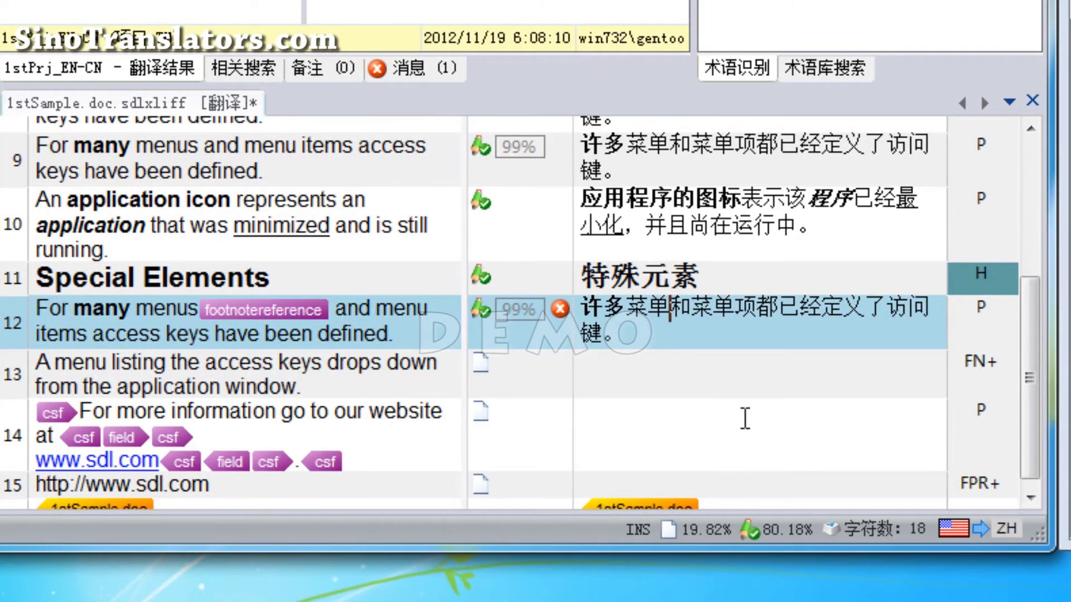
click(266, 308)
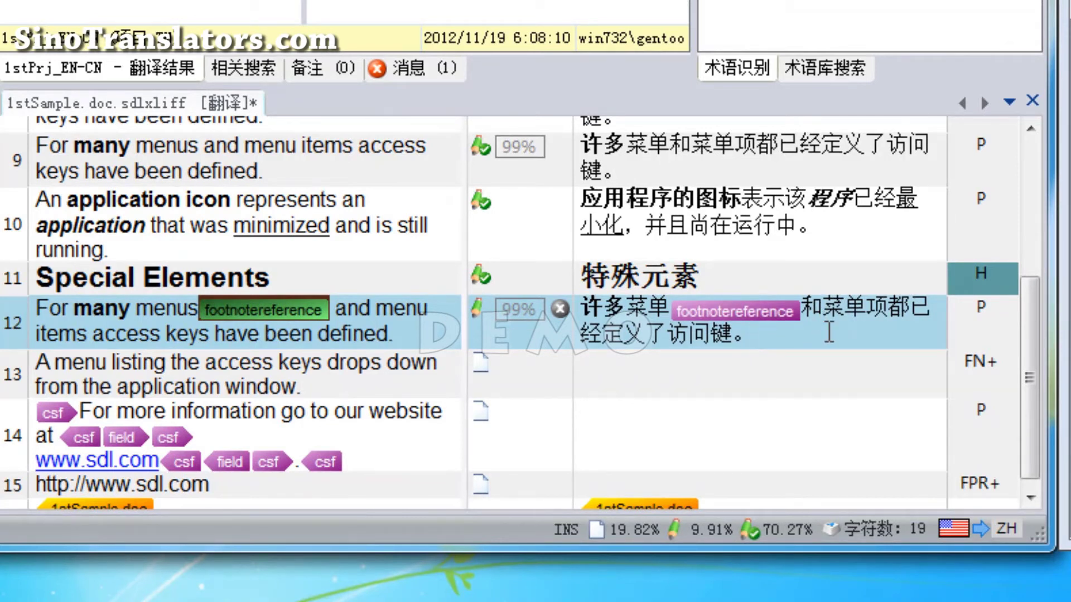
key(ctrl+Return)
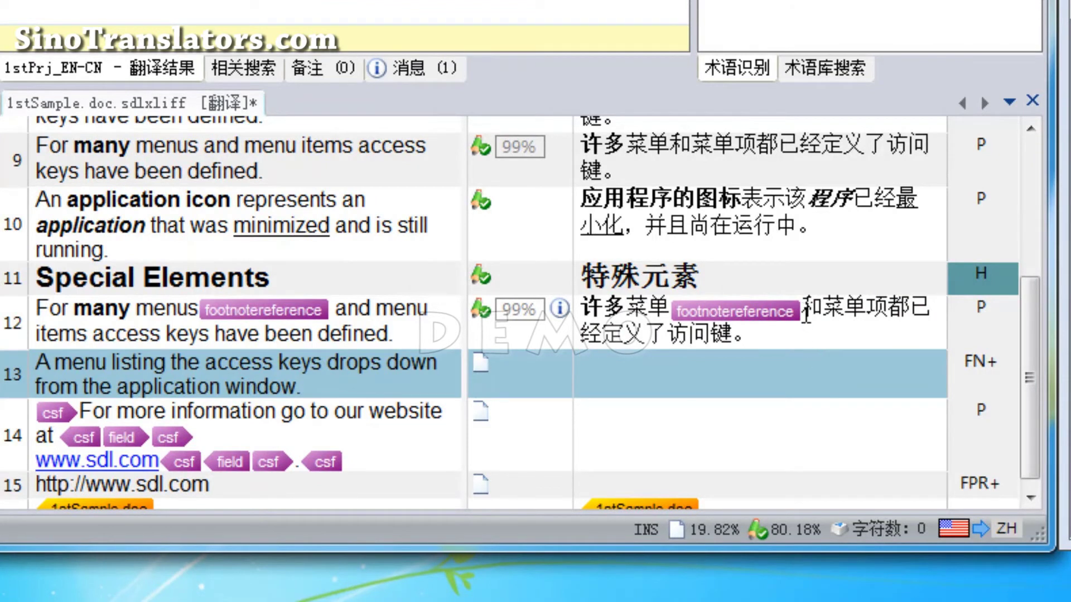
click(823, 345)
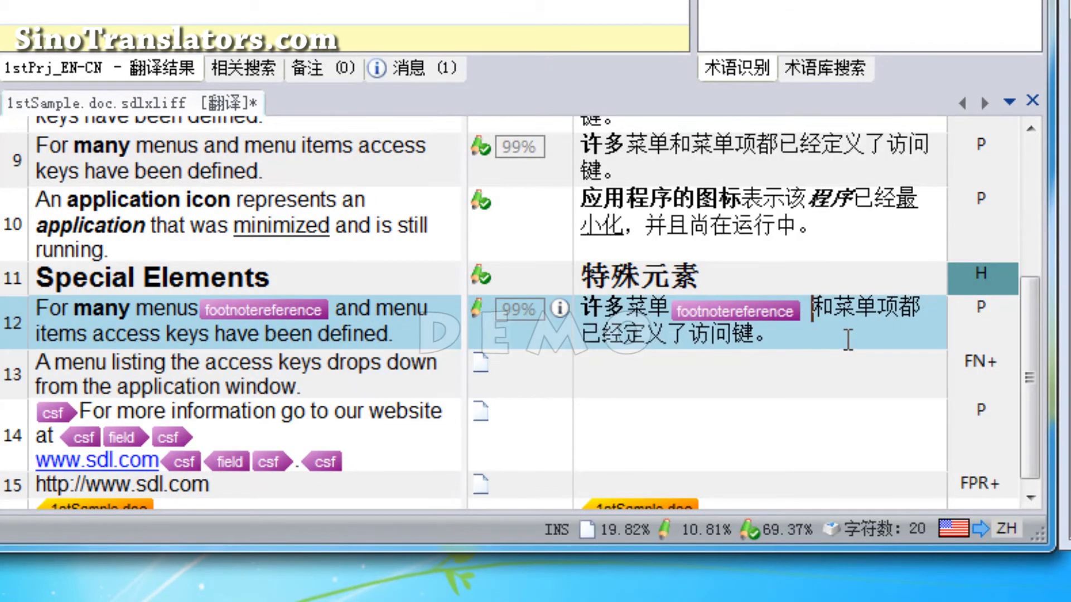
key(ctrl+Return)
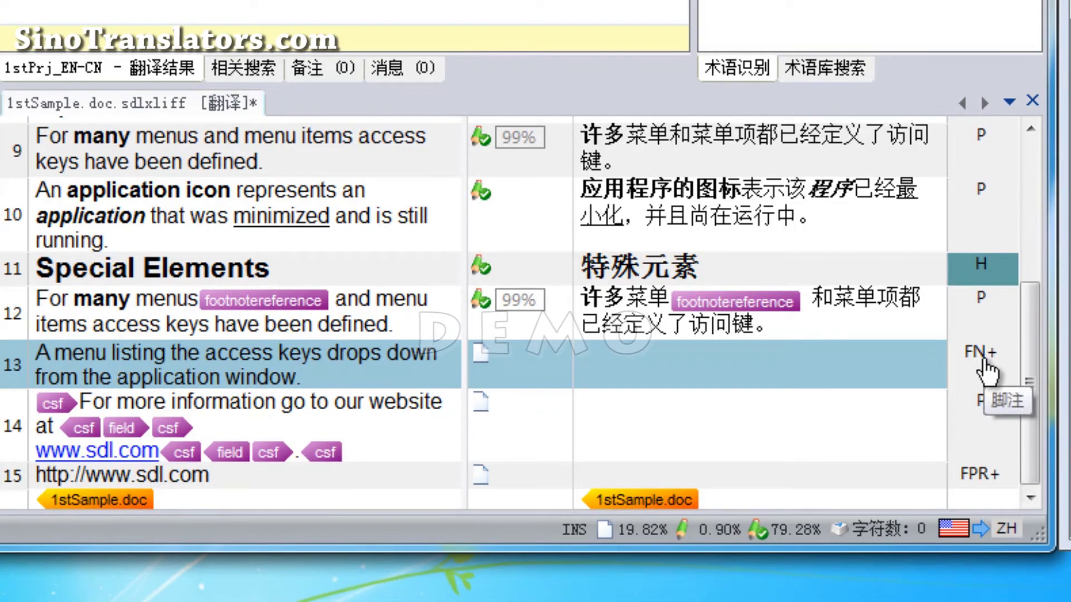
Step: Check segment 13's footnote in the document preview and begin its translation with 程序窗口的菜单
mouse_move(282, 313)
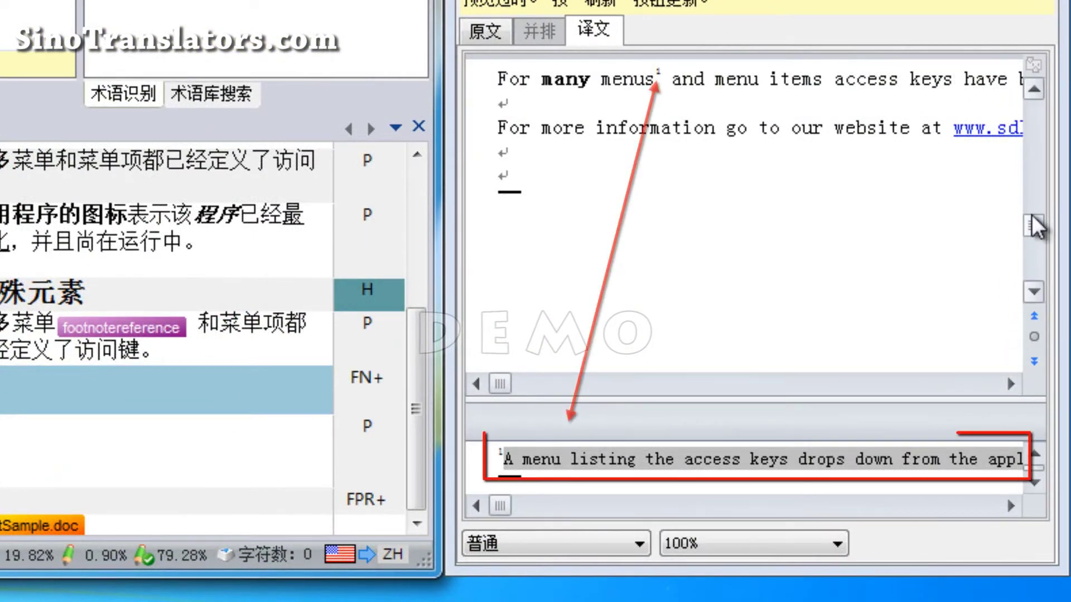
drag(1036, 226, 1037, 240)
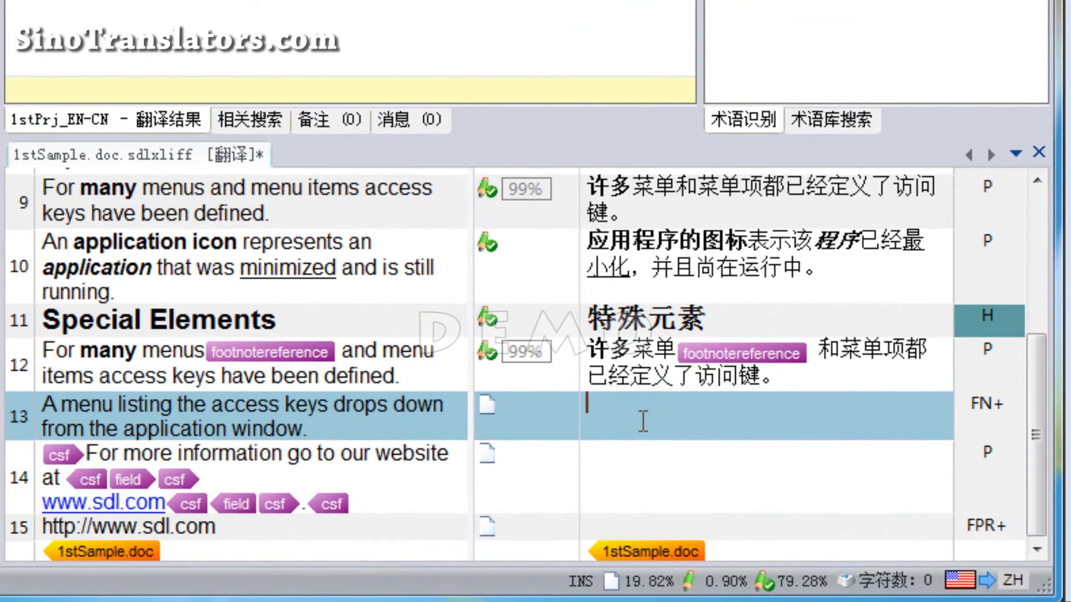
text(yin)
key(BackSpace)
key(BackSpace)
key(BackSpace)
text(c)
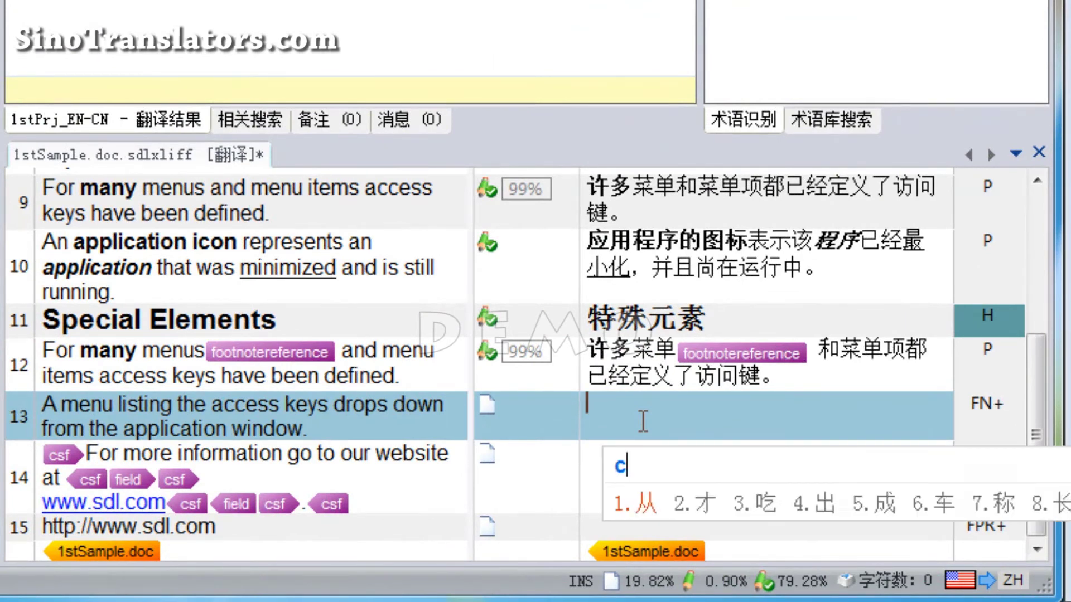
text(h'xu)
key(space)
text(chuangkou)
key(space)
text(d)
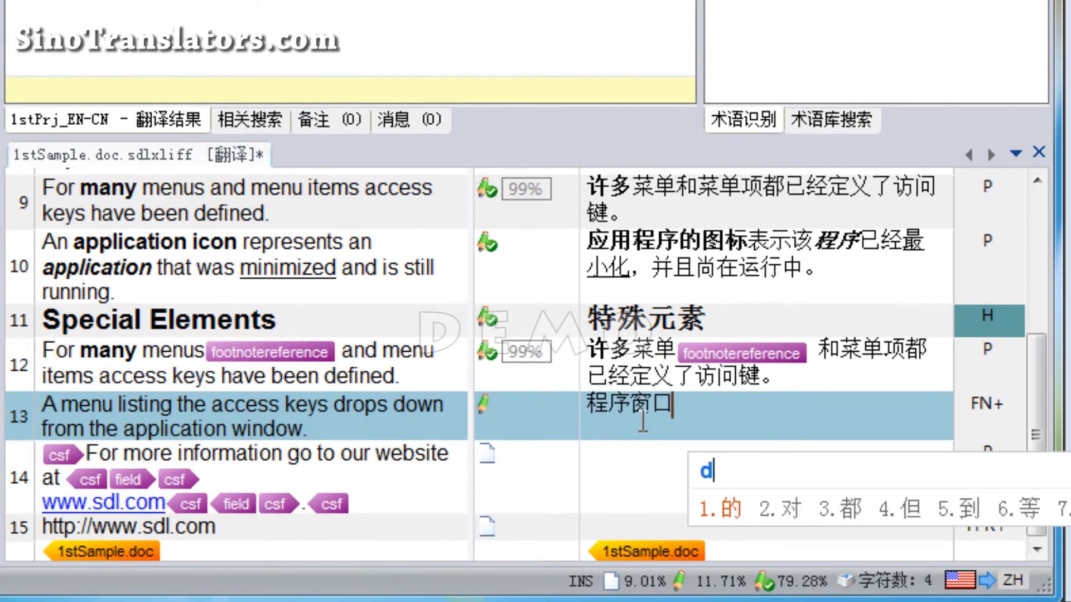
key(space)
text(caid)
key(space)
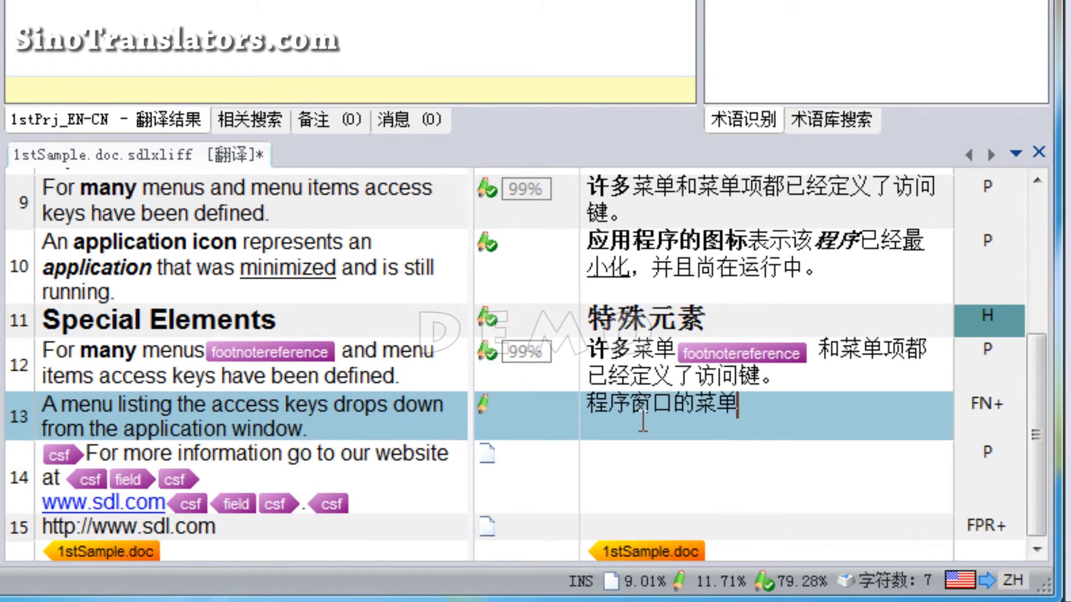
Step: Continue segment 13's translation with 以下拉的方式
text(yi)
key(space)
text(xiala)
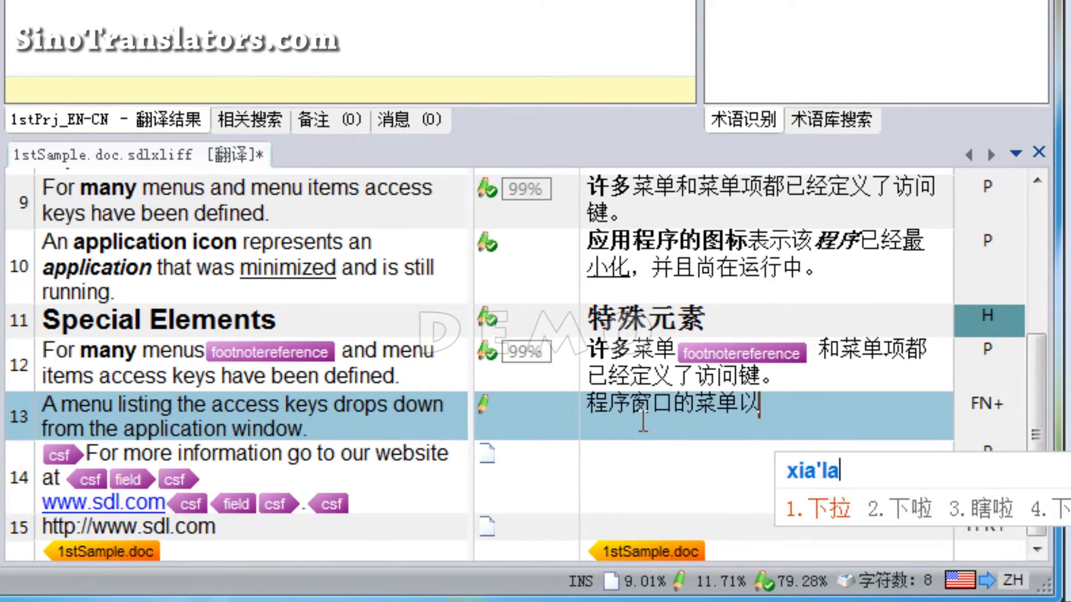
key(space)
text(fangshi)
key(space)
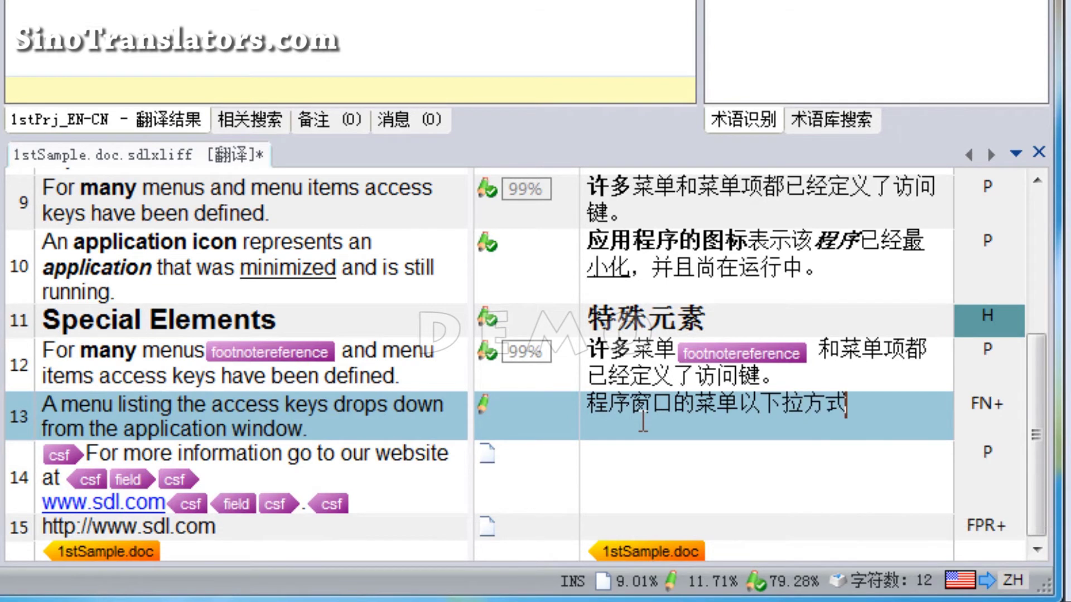
key(Left)
key(Left)
text(de)
key(space)
key(Right)
key(Right)
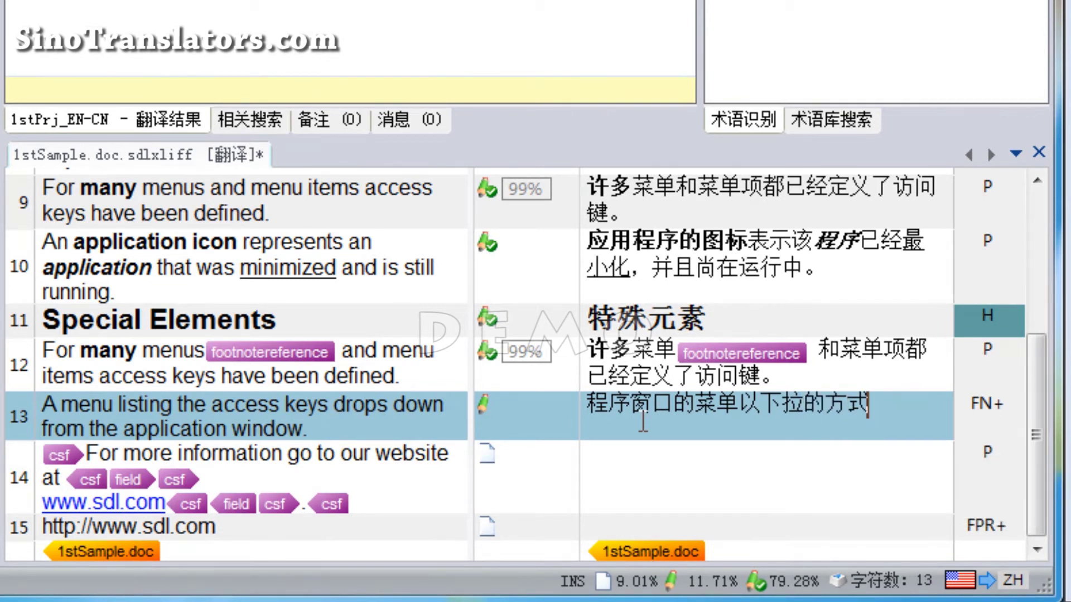
Step: Complete segment 13's translation with 显示访问键。 and confirm the segment
text(li)
key(BackSpace)
key(BackSpace)
text(xianshi)
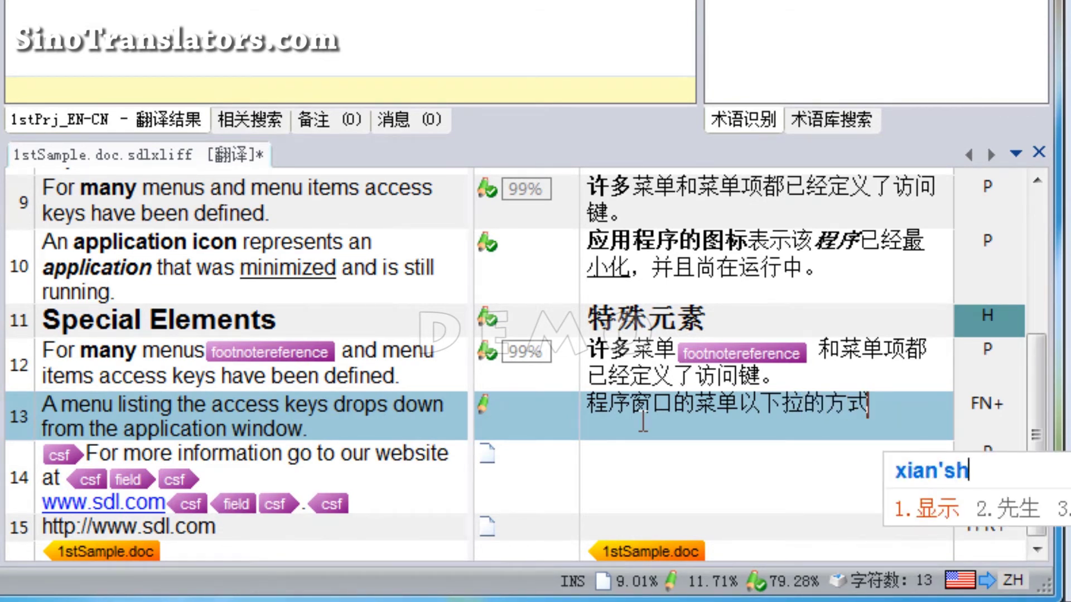
key(space)
text(fang)
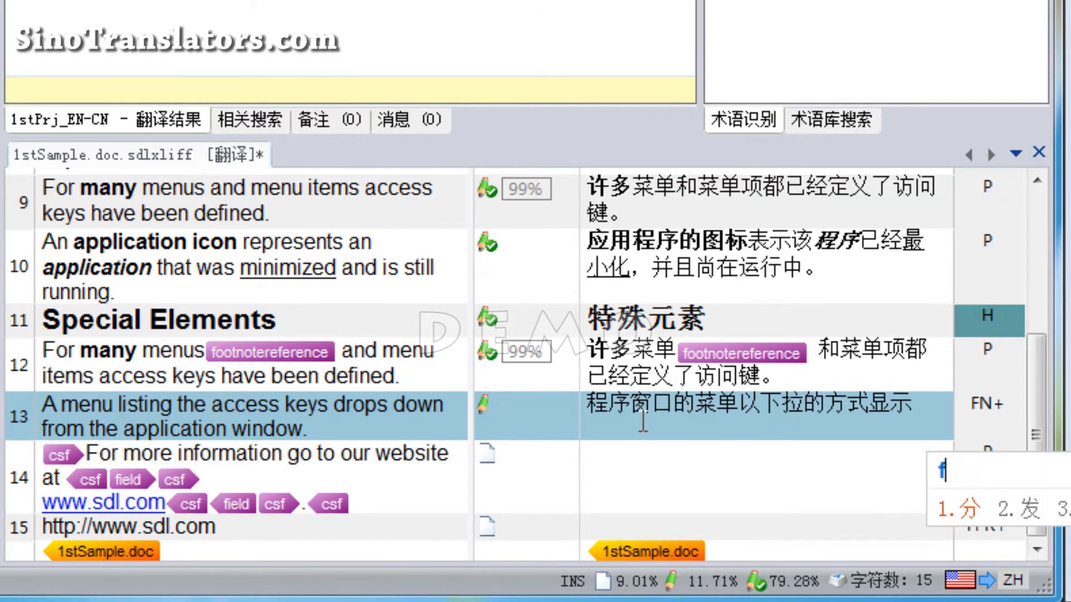
text(jianw)
key(BackSpace)
key(BackSpace)
key(BackSpace)
key(BackSpace)
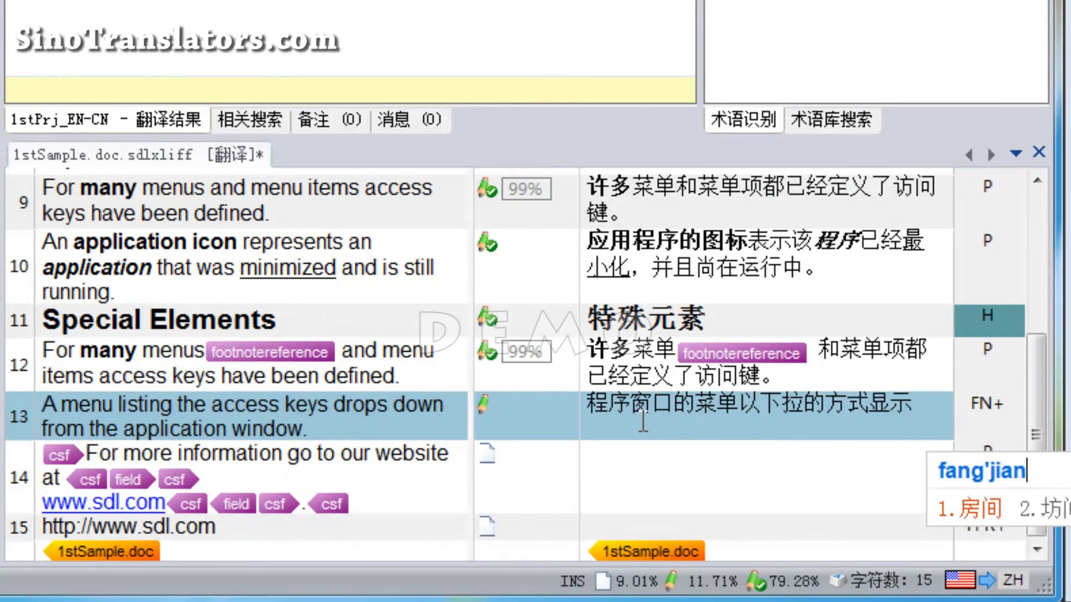
key(BackSpace)
text(enj)
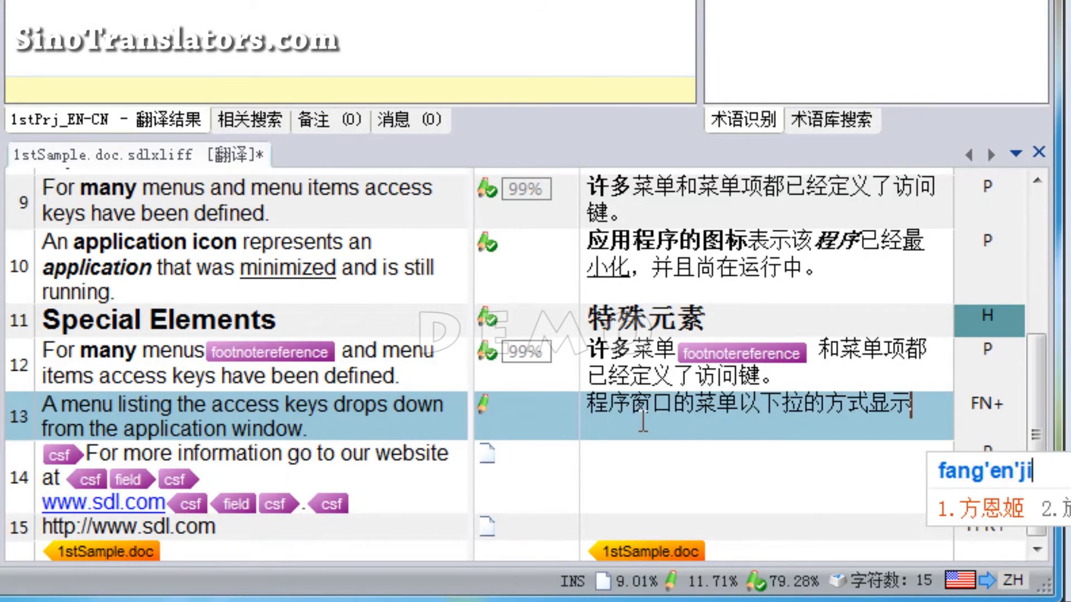
key(BackSpace)
key(BackSpace)
key(BackSpace)
text(wenjian)
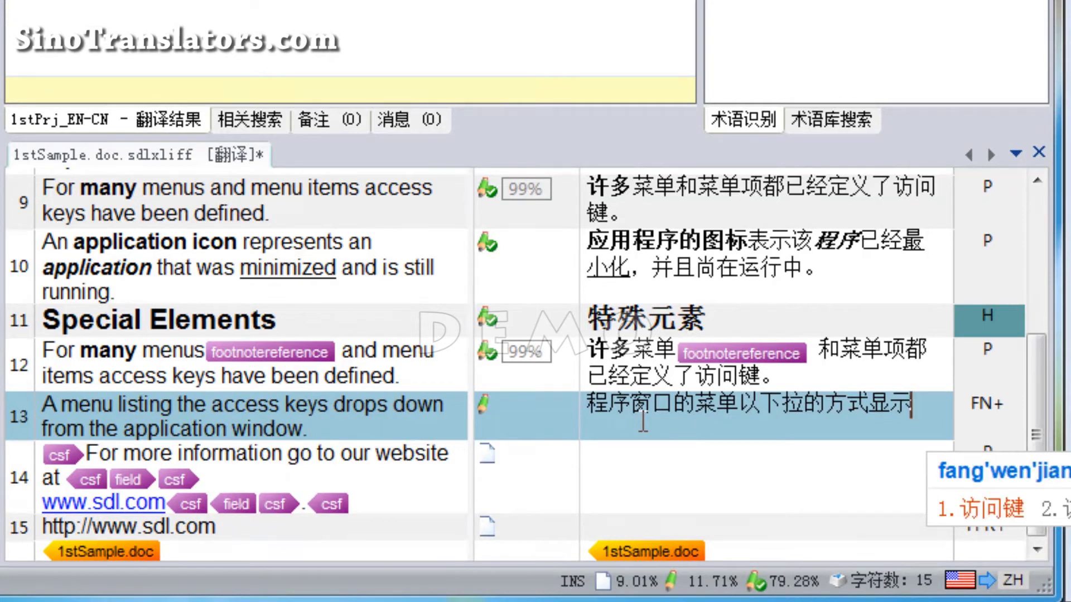
key(space)
text(。)
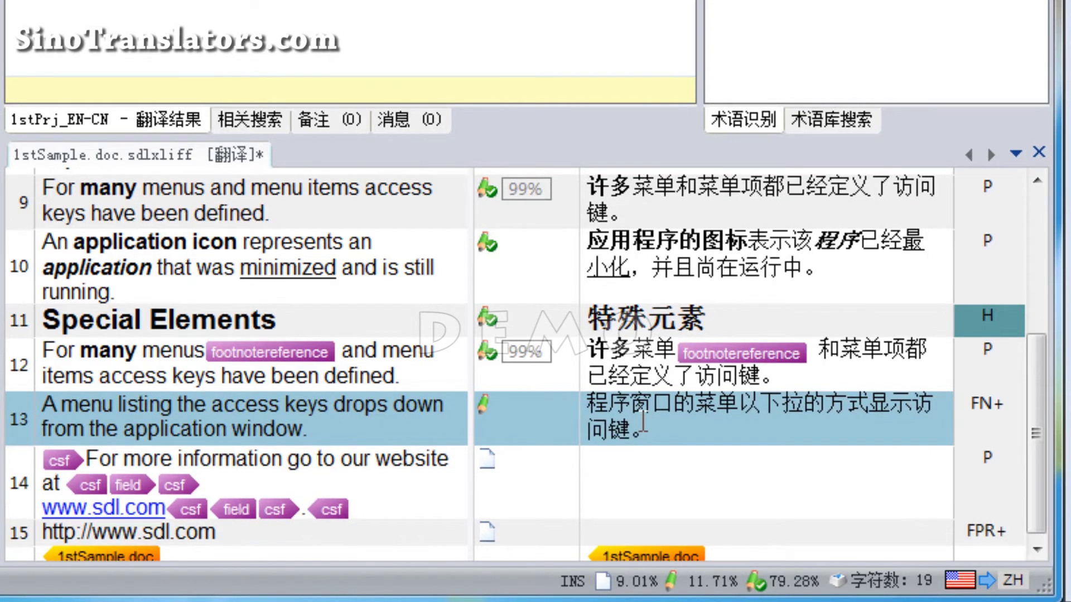
key(ctrl+Return)
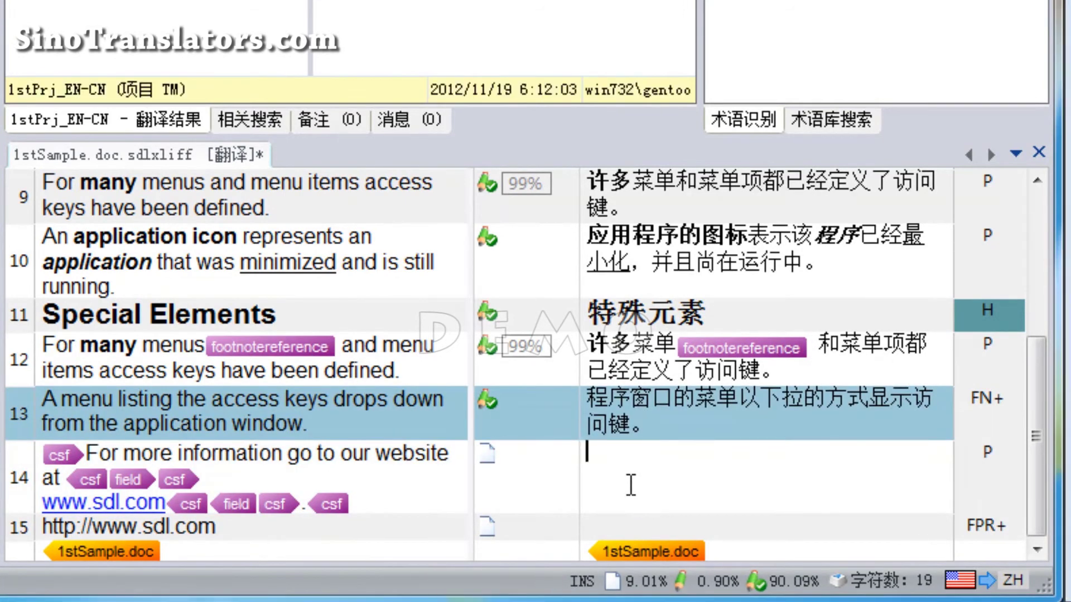
Step: Examine segment 14's source with full tag text, focusing on the first csf tag pair around "For more information go to our website at"
click(630, 485)
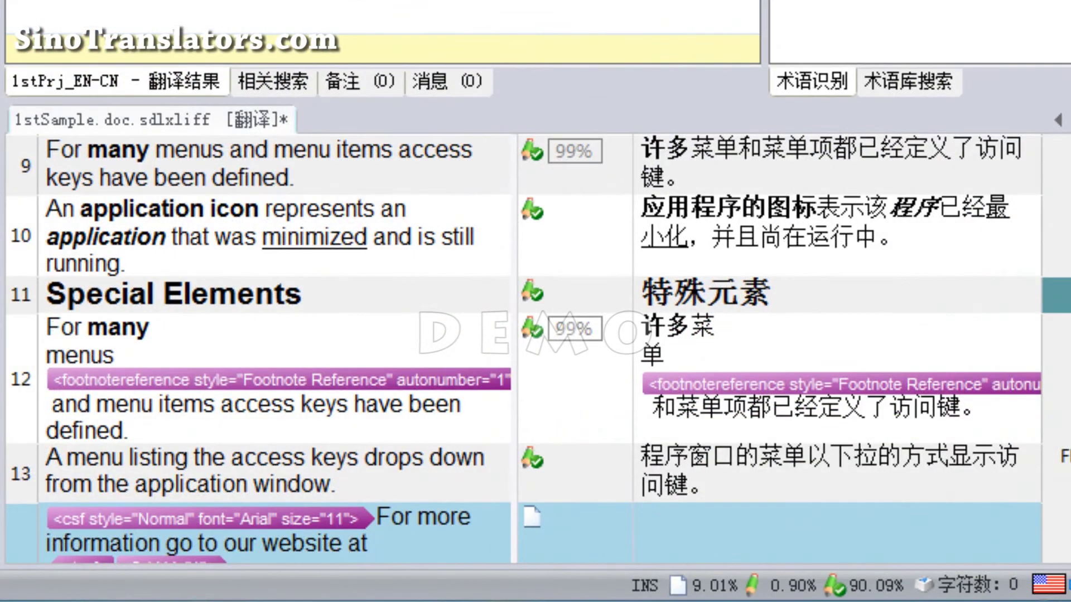
scroll(746, 514, down, 2)
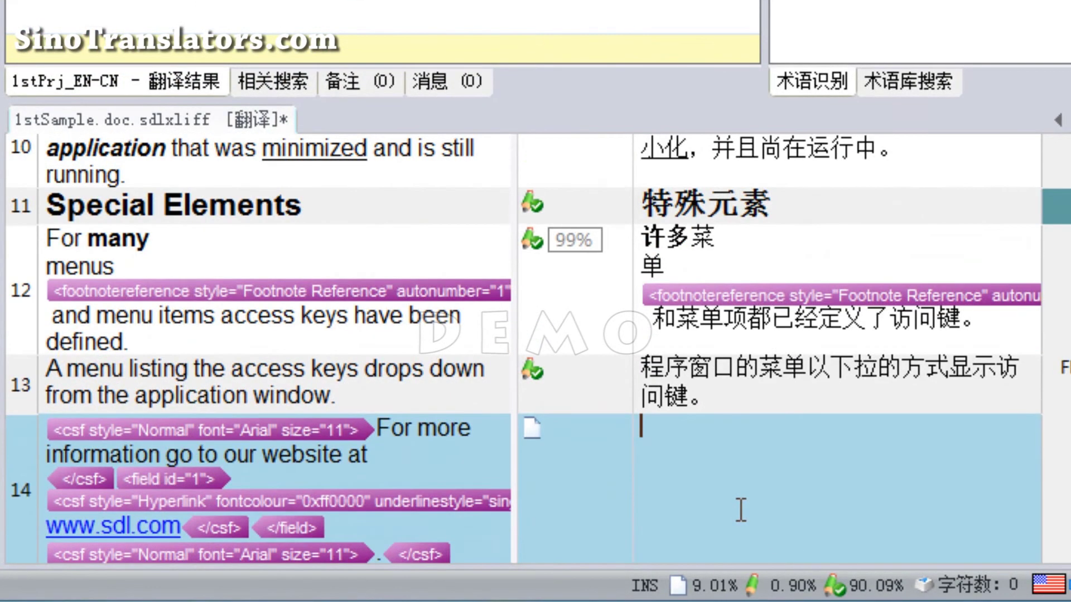
scroll(740, 511, down, 1)
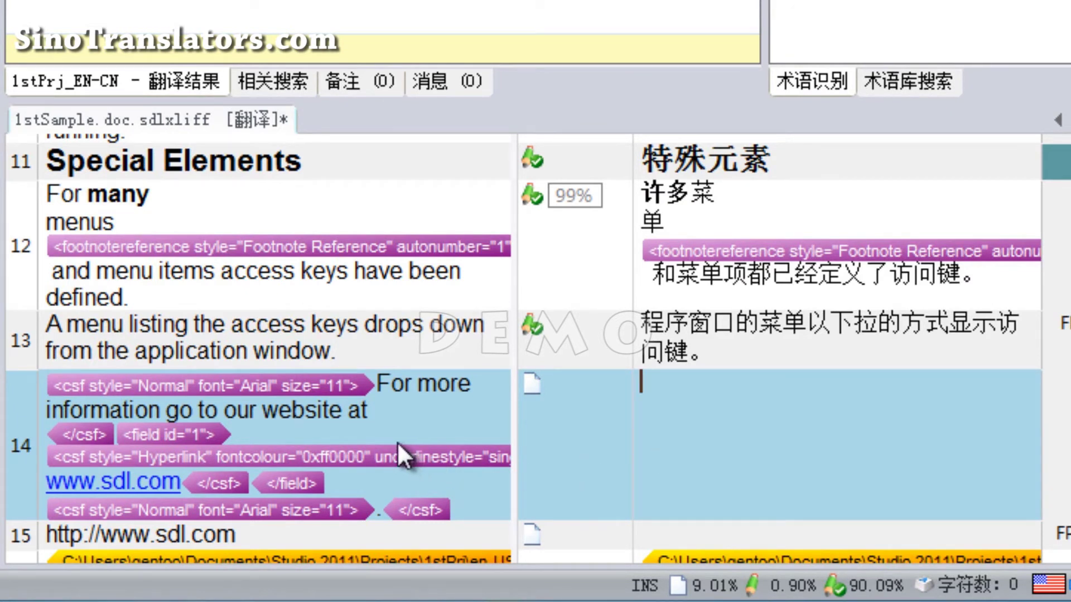
click(250, 380)
drag(376, 383, 376, 413)
click(377, 413)
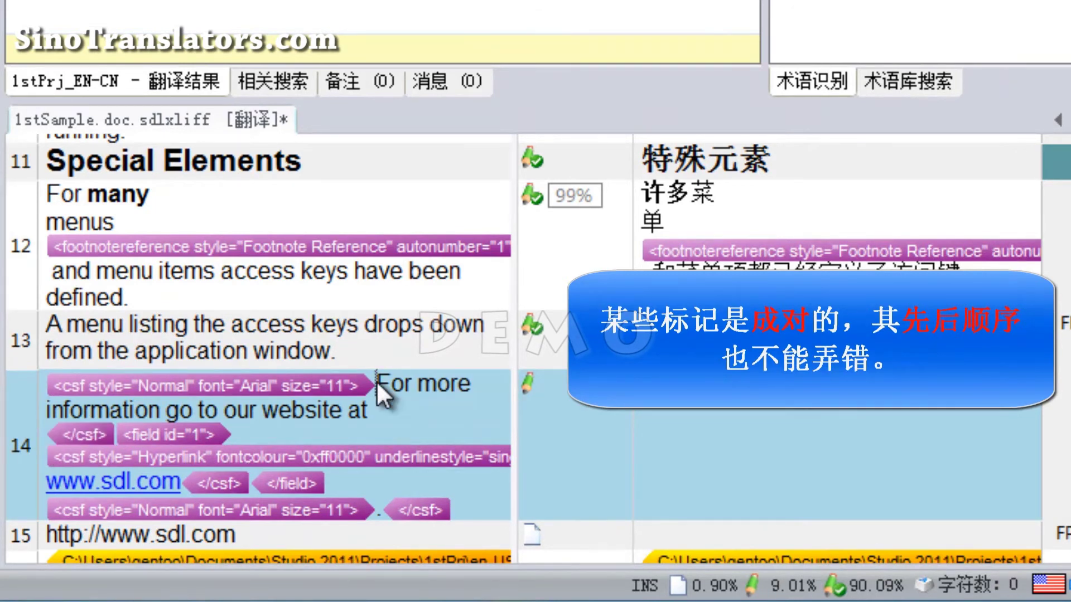
drag(377, 380, 377, 400)
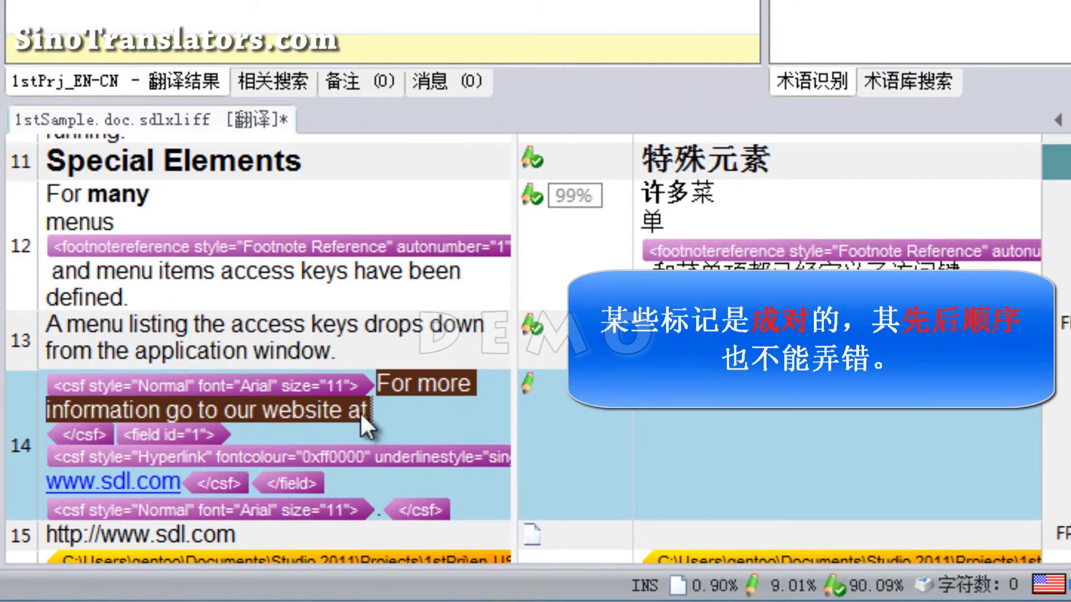
drag(242, 390, 84, 436)
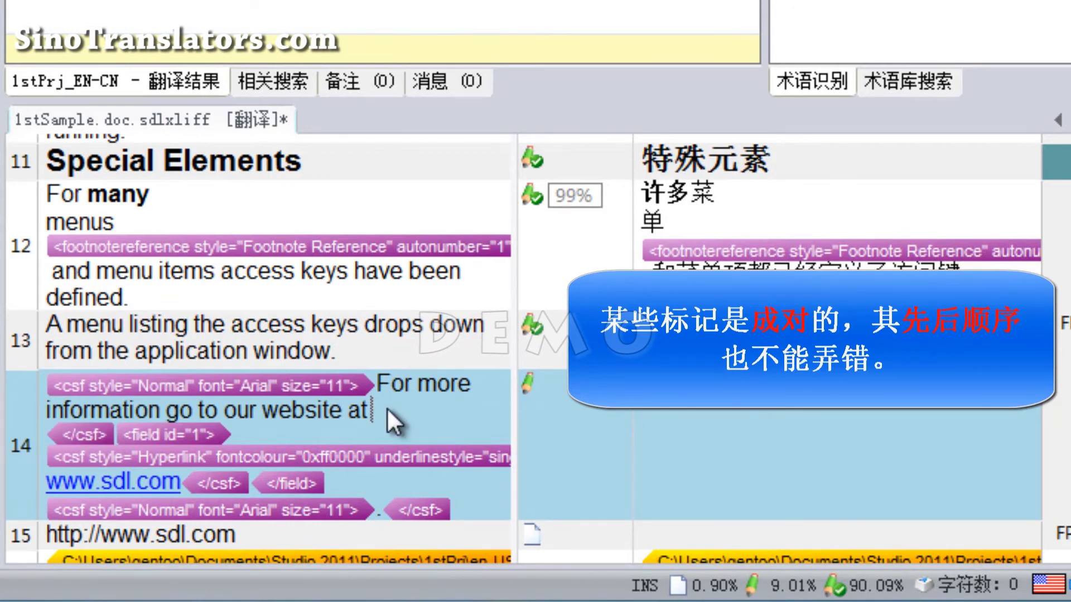
mouse_move(387, 408)
mouse_down()
mouse_move(381, 386)
mouse_move(381, 404)
mouse_up()
click(381, 386)
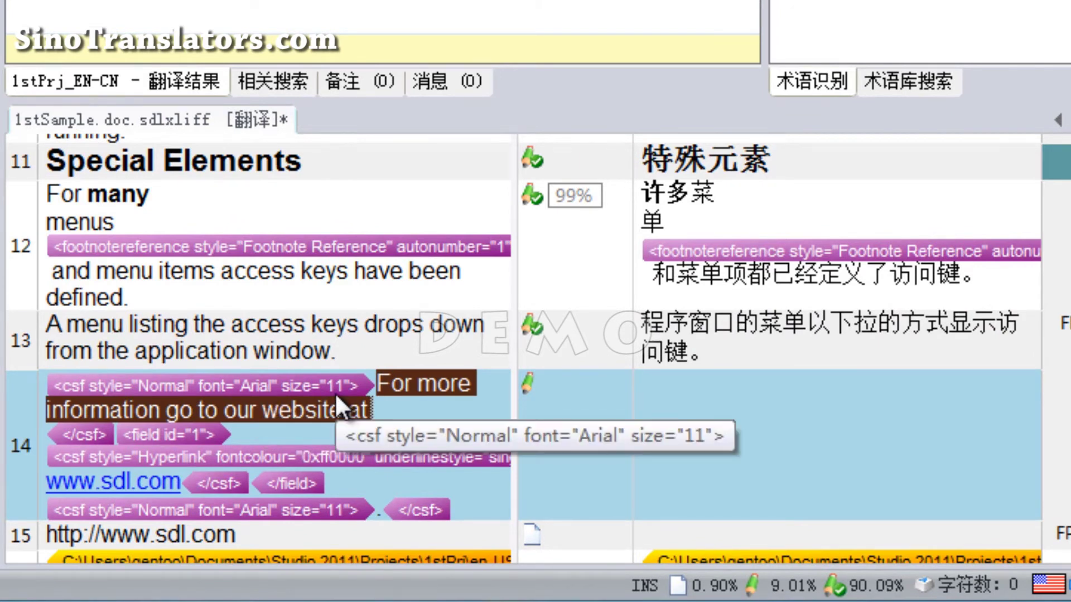
click(441, 413)
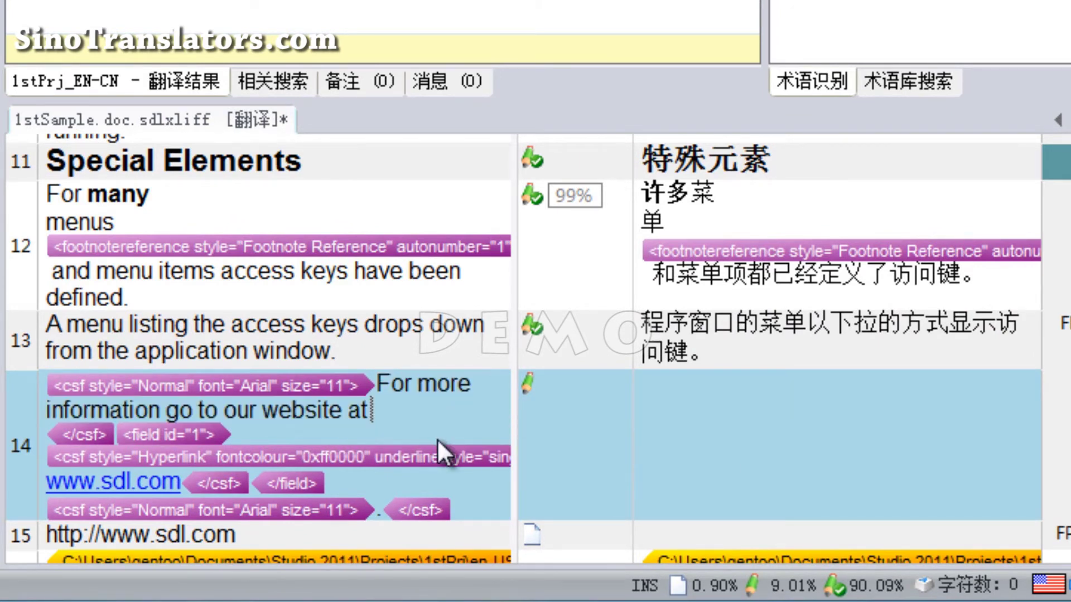
scroll(414, 390, down, 1)
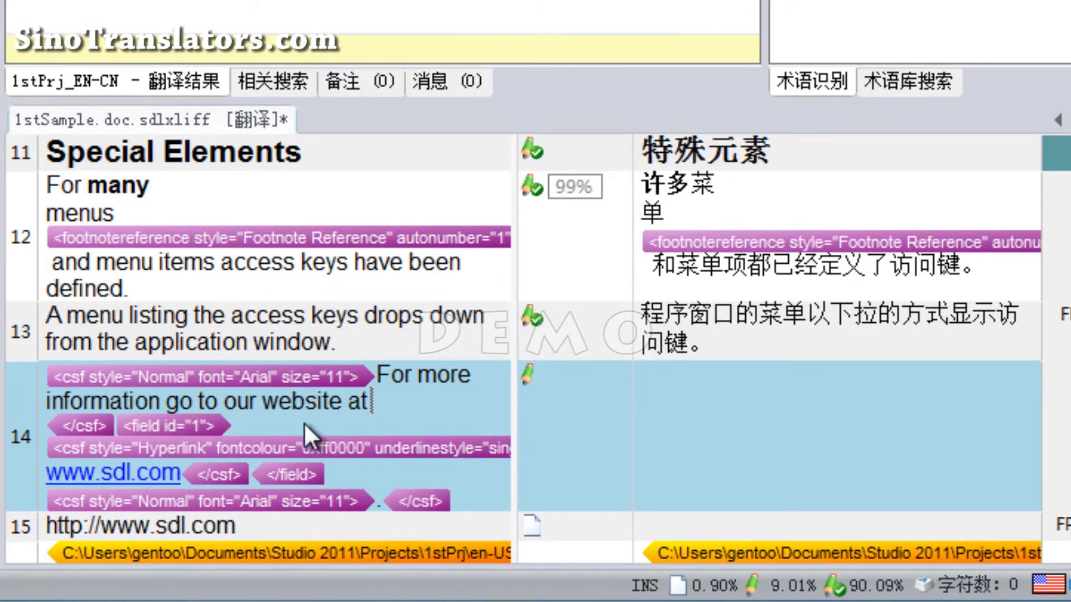
click(172, 424)
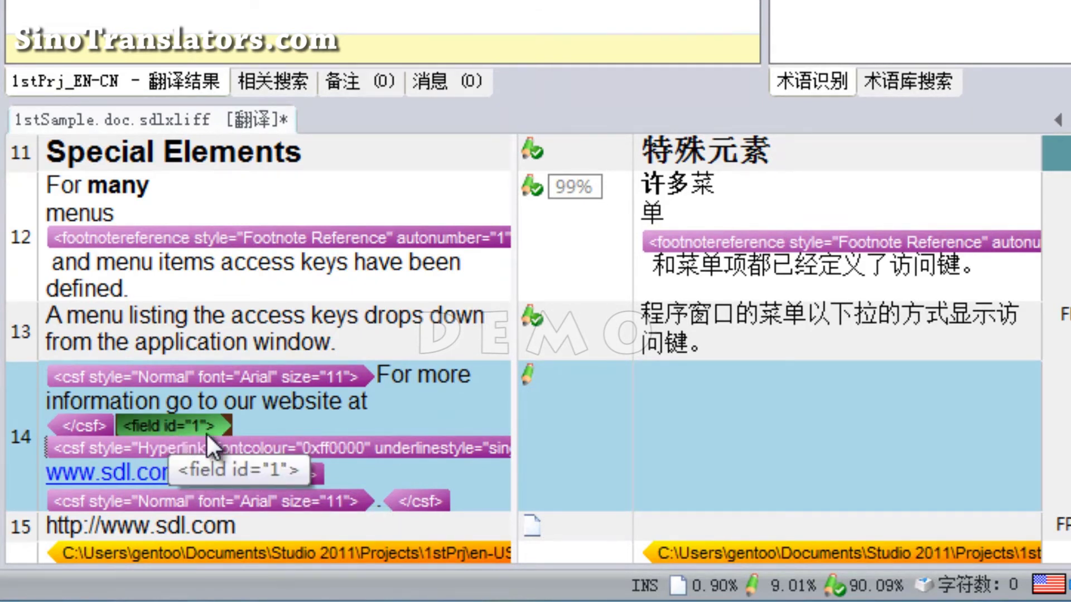
click(310, 472)
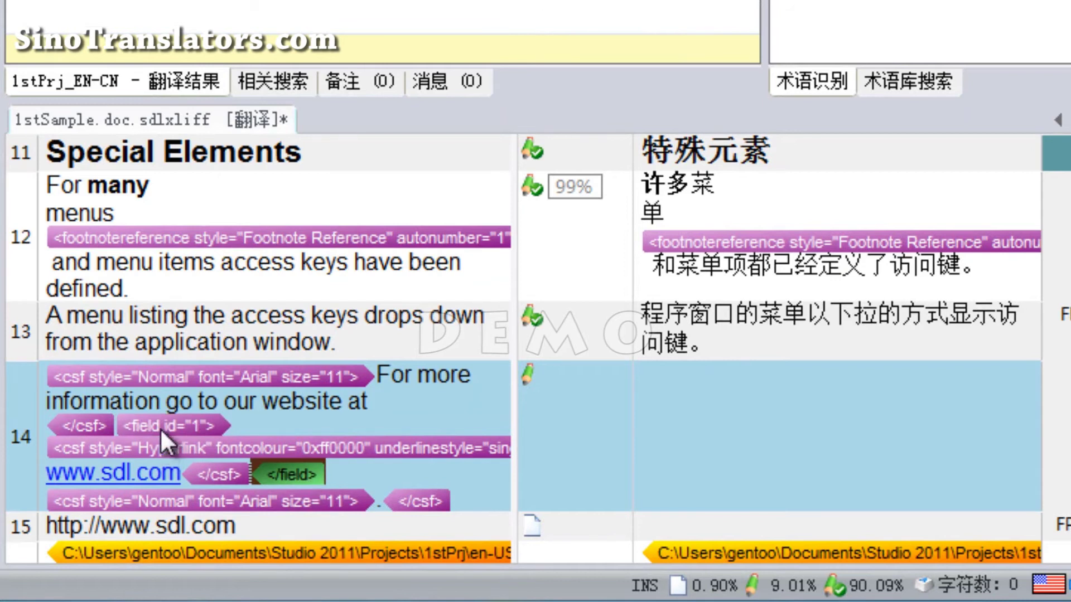
click(285, 470)
click(161, 447)
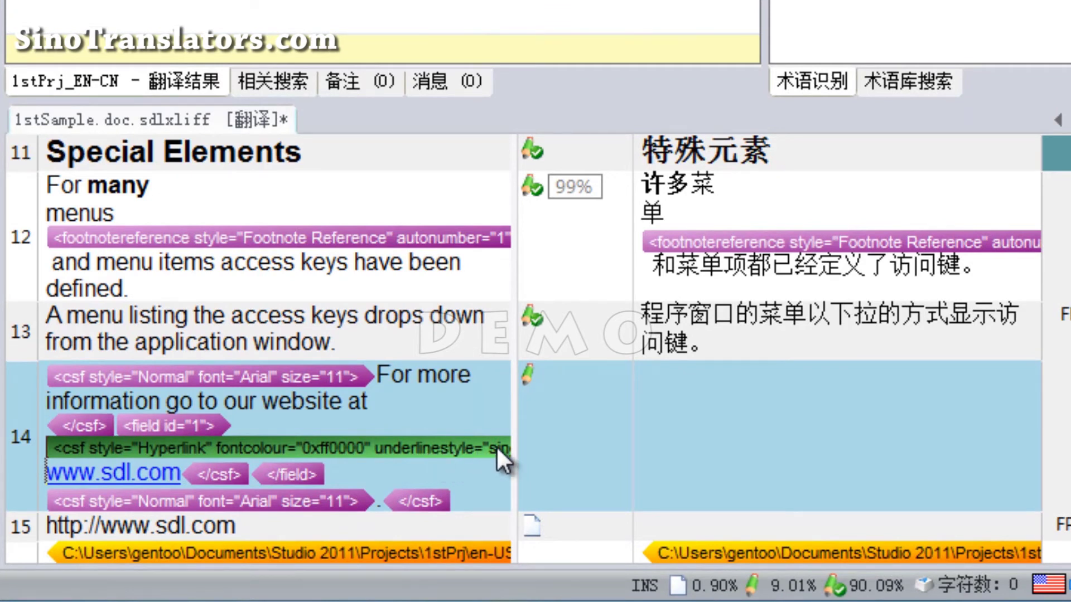
click(179, 475)
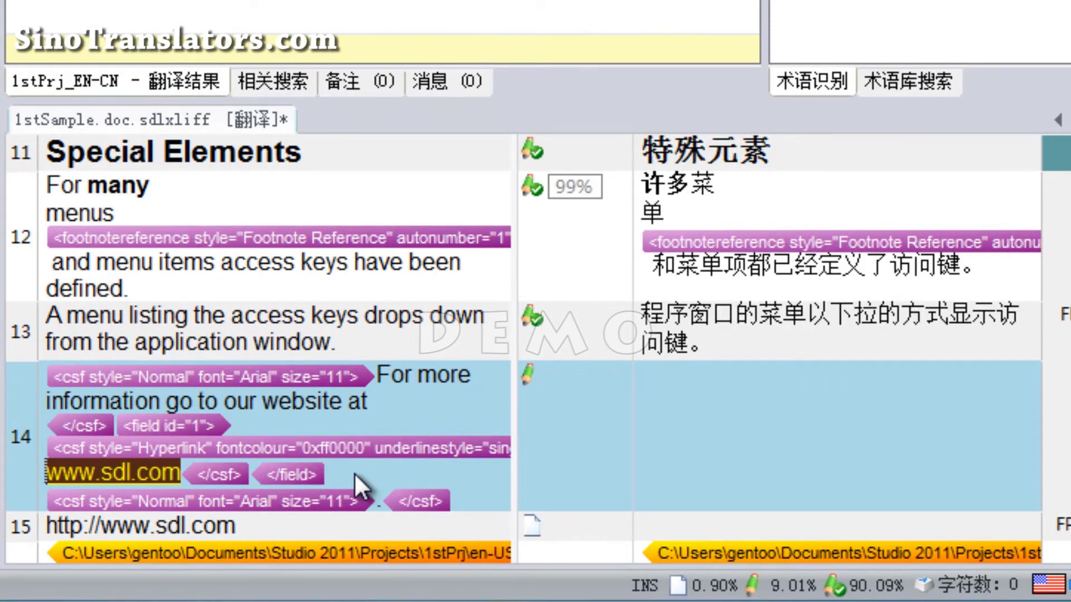
click(379, 508)
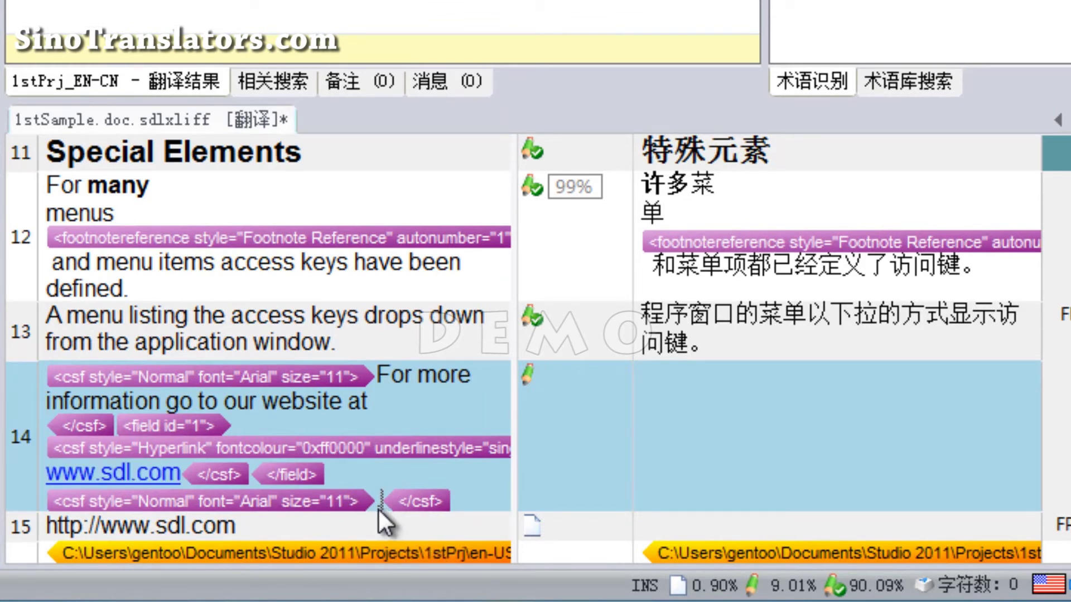
click(276, 506)
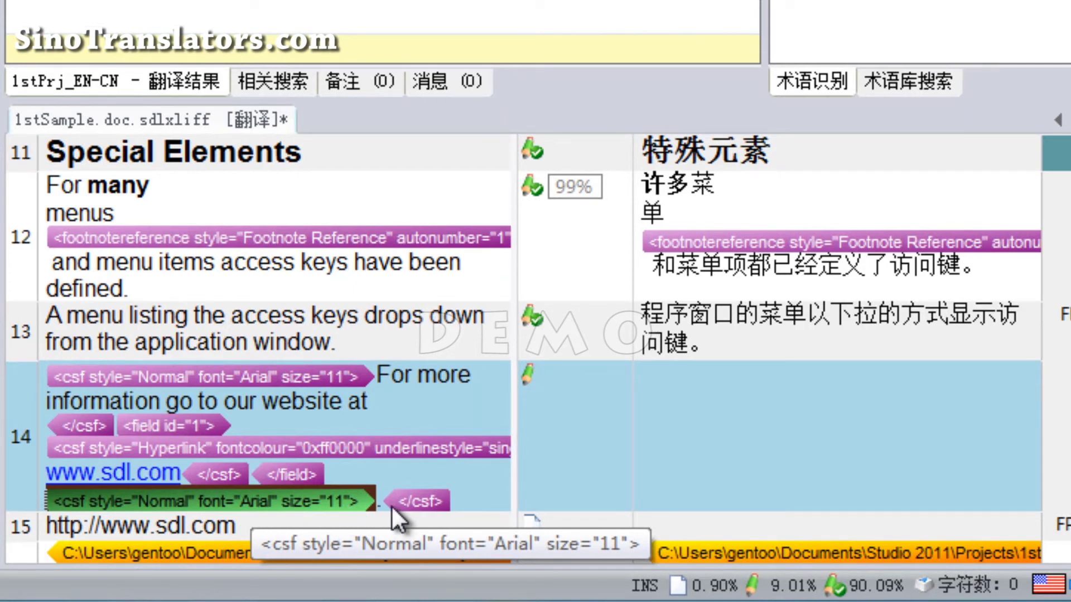
click(415, 496)
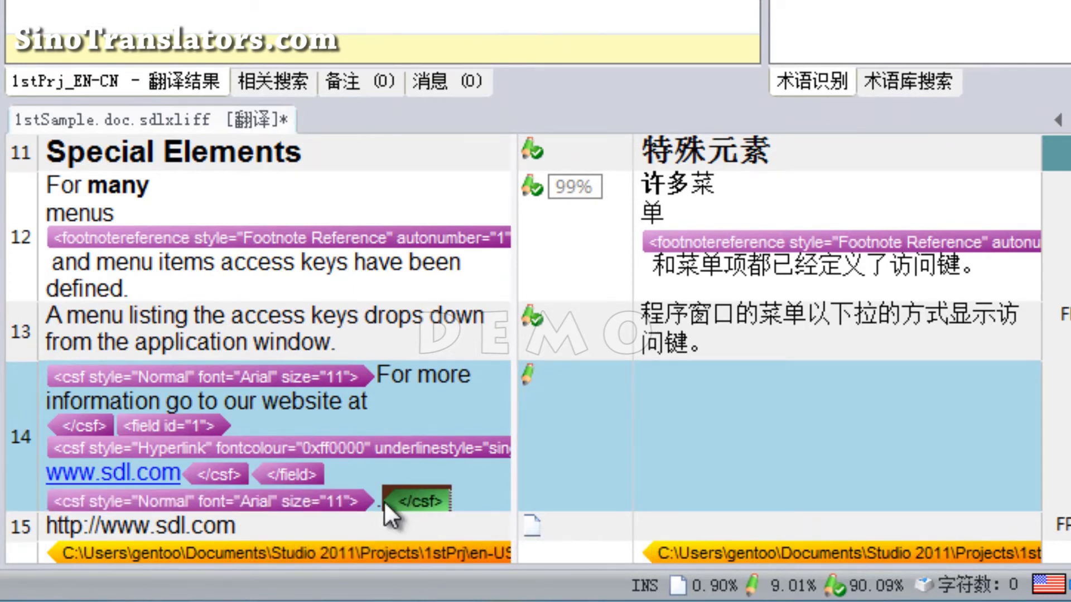
click(468, 500)
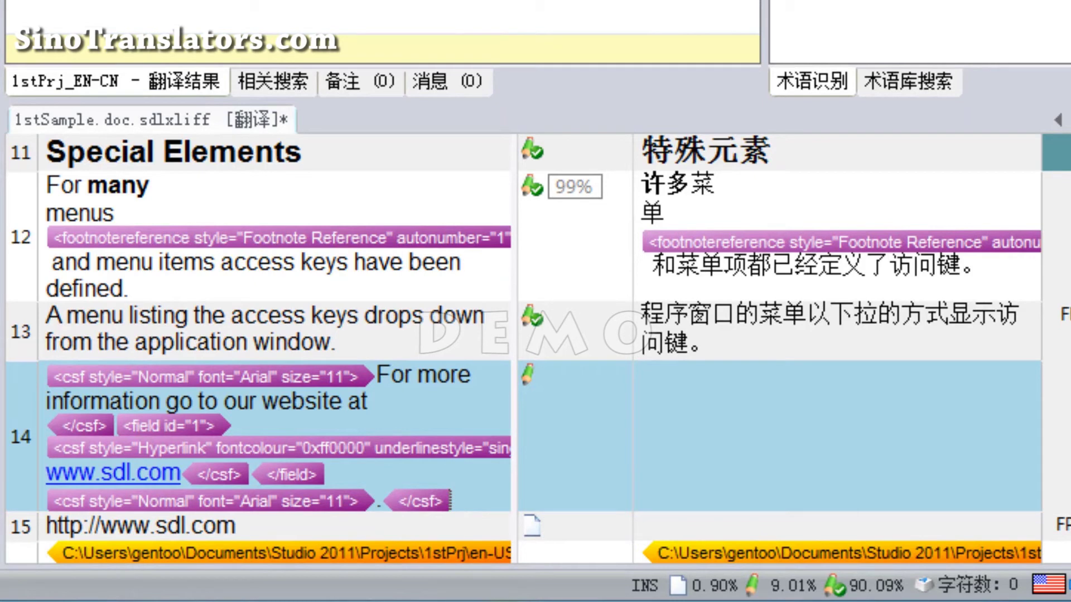
Step: Switch the tags back to short names and copy segment 14's source, including its tags, into the translation
key(ctrl+shift+h)
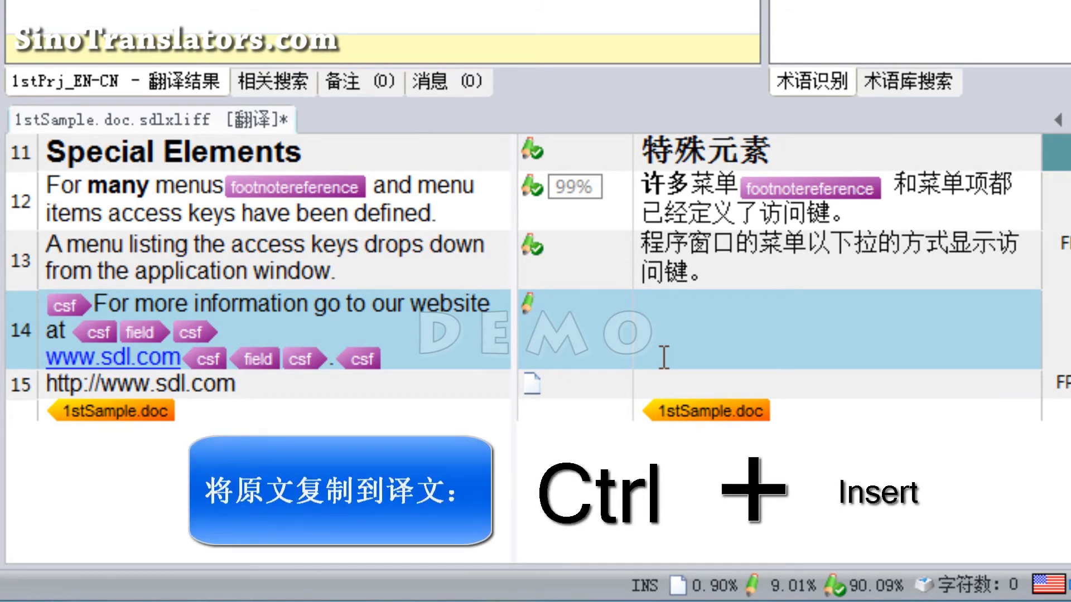
key(ctrl+Insert)
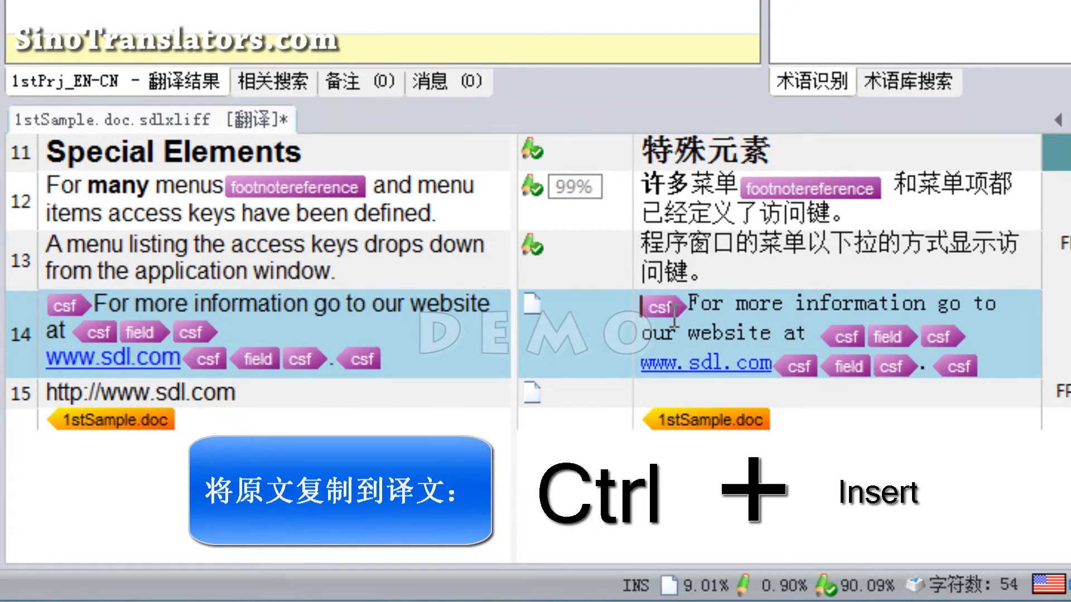
Step: Replace "For more information go to our website at" in segment 14's translation with 更多信息请访问：, keeping the surrounding tags
drag(690, 304, 807, 333)
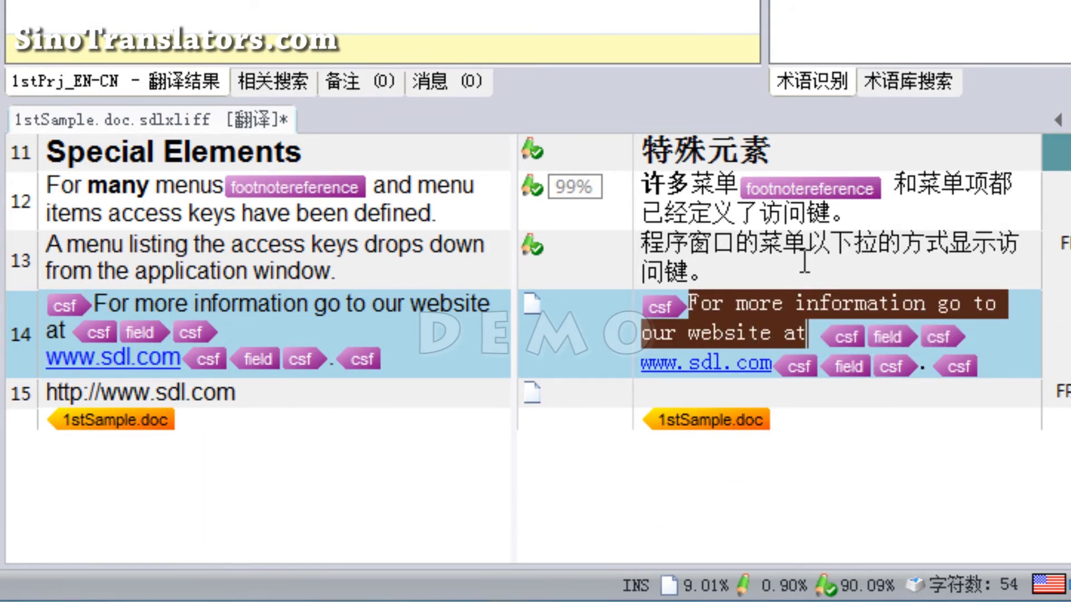
text(gengduo xinxi qing)
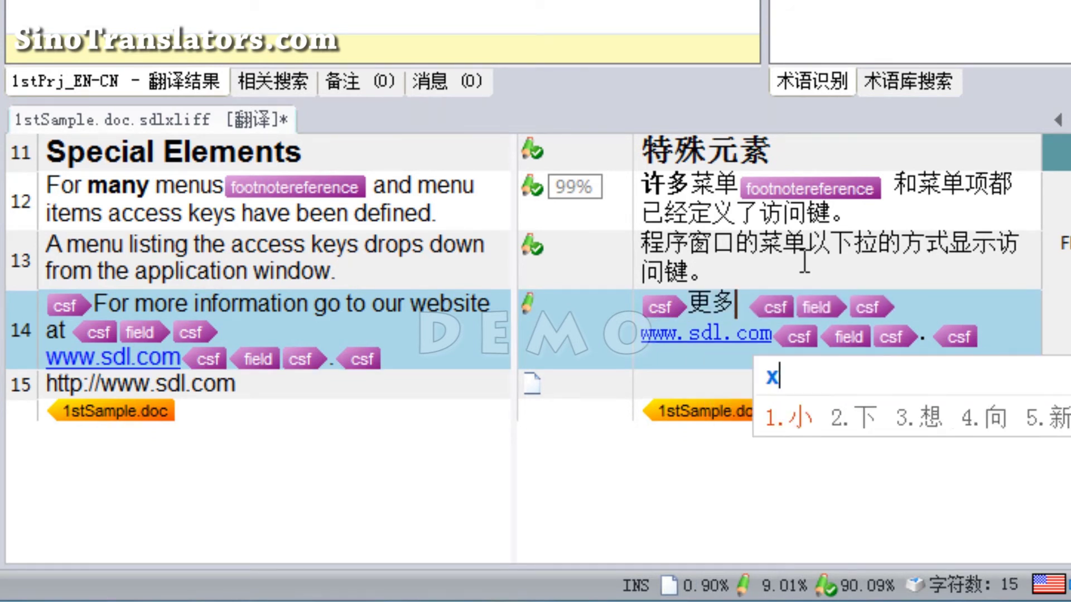
key(space)
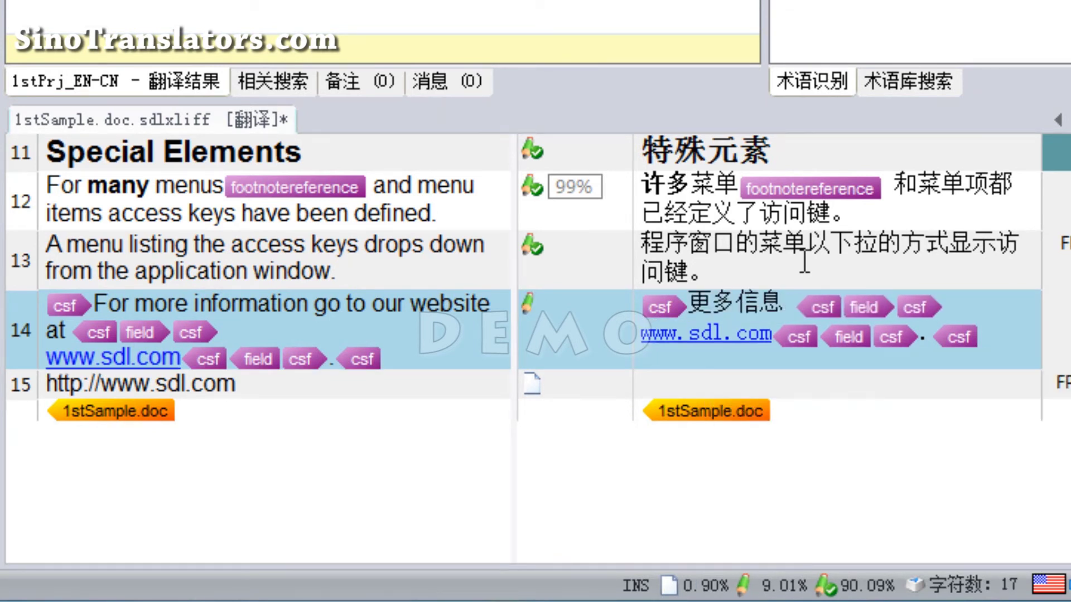
text(fangwen)
key(space)
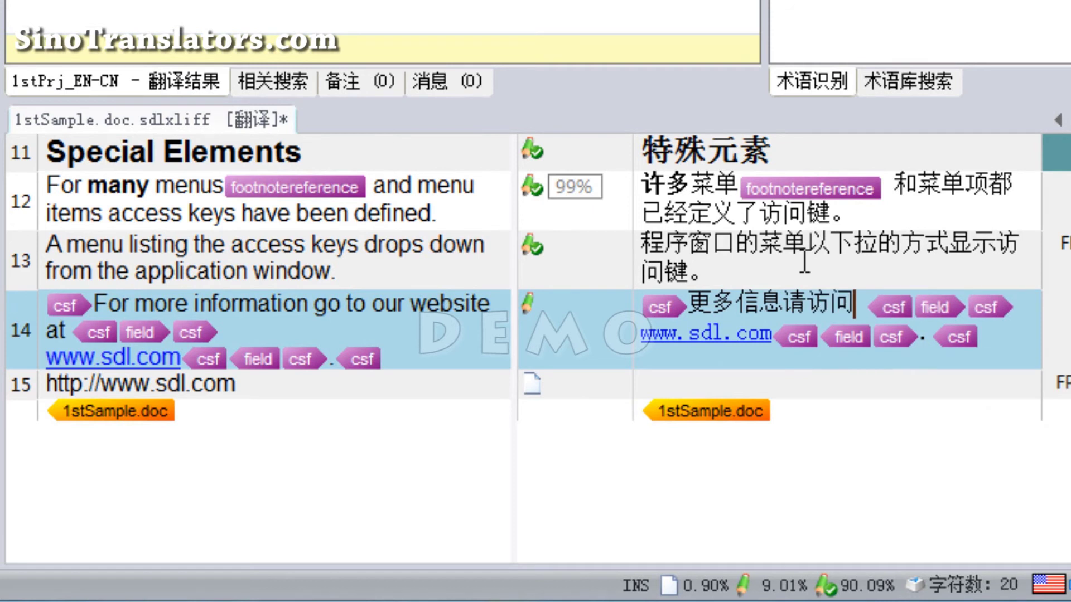
text(：)
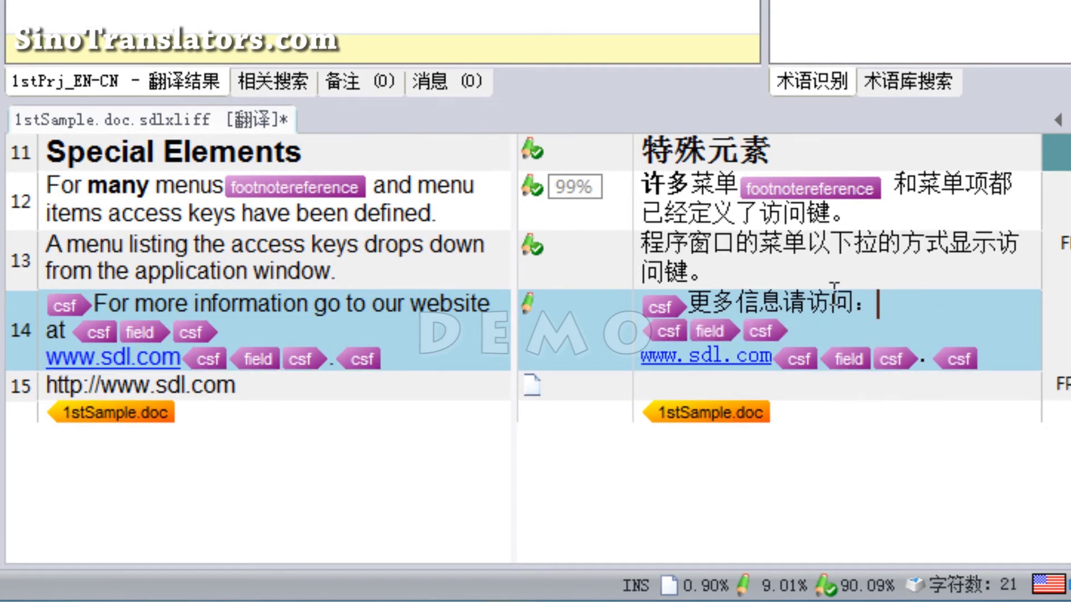
Step: Replace the English period between segment 14's last csf tags with 。 and confirm the segment
key(BackSpace)
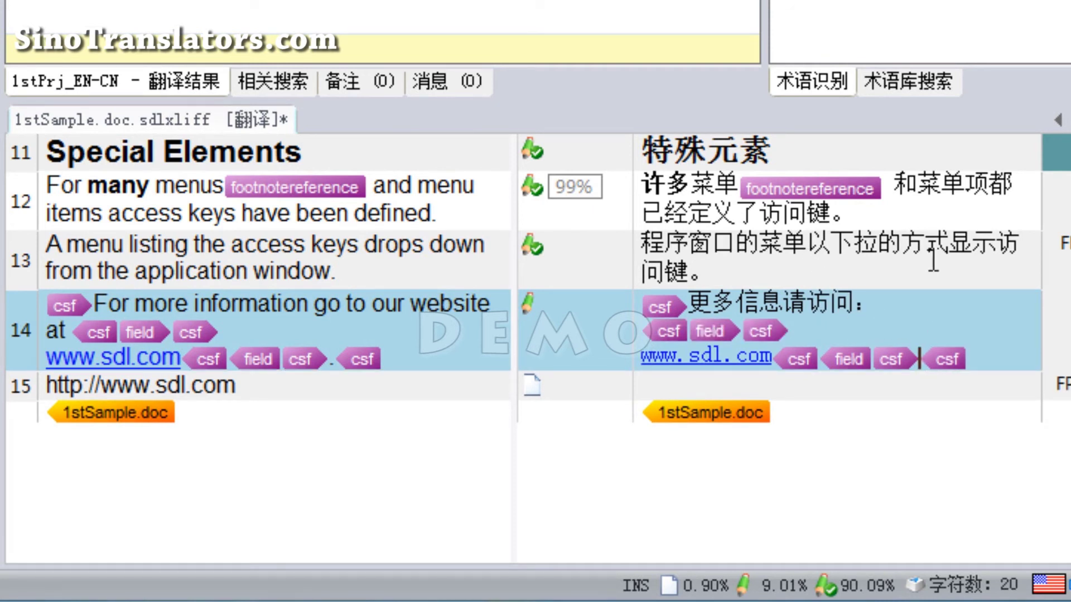
text(。)
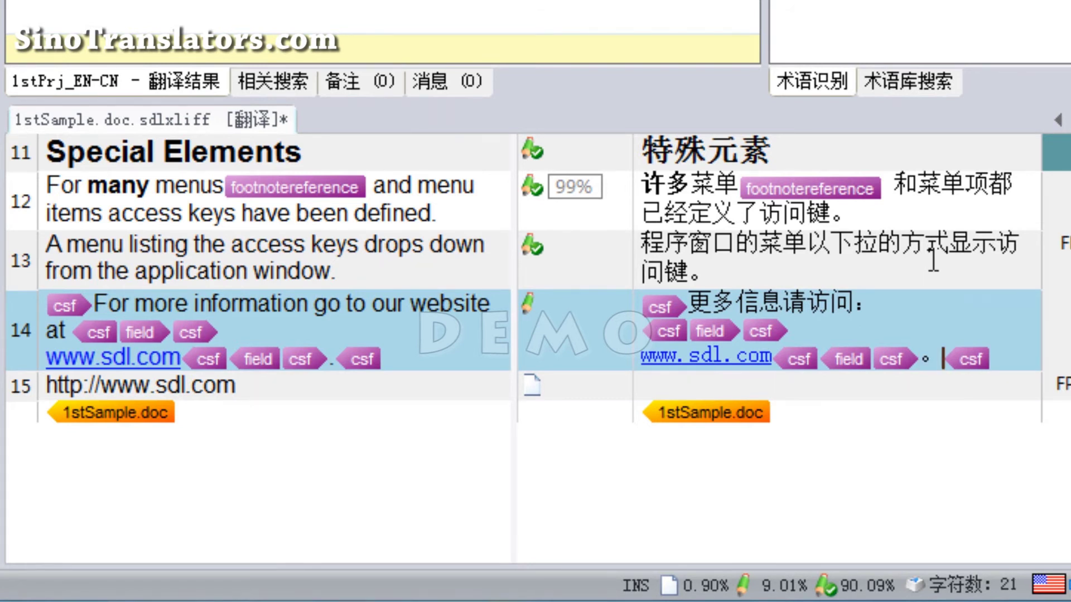
key(ctrl+Return)
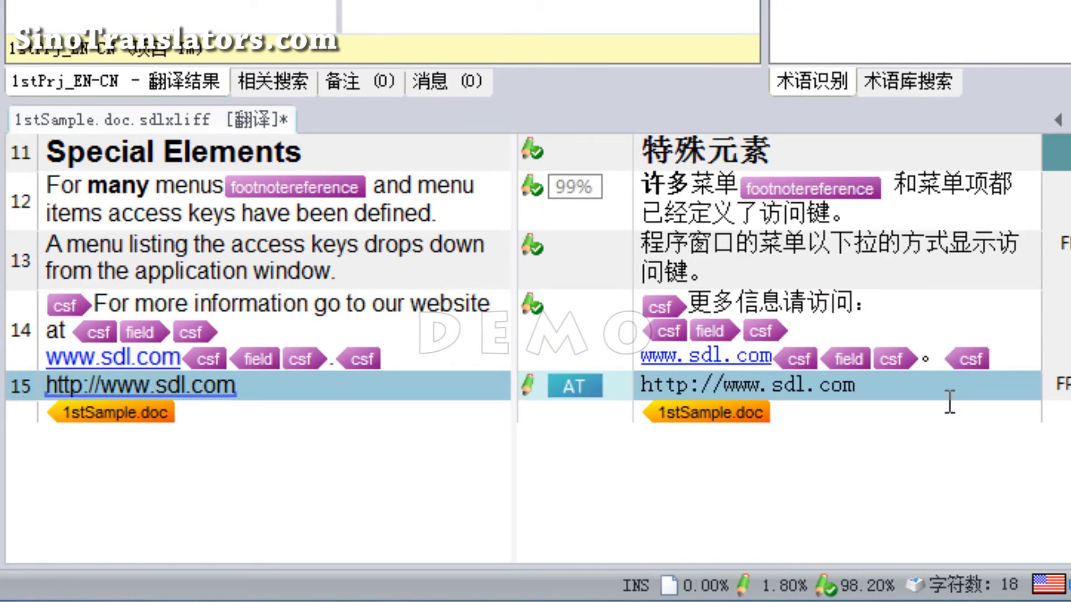
click(881, 398)
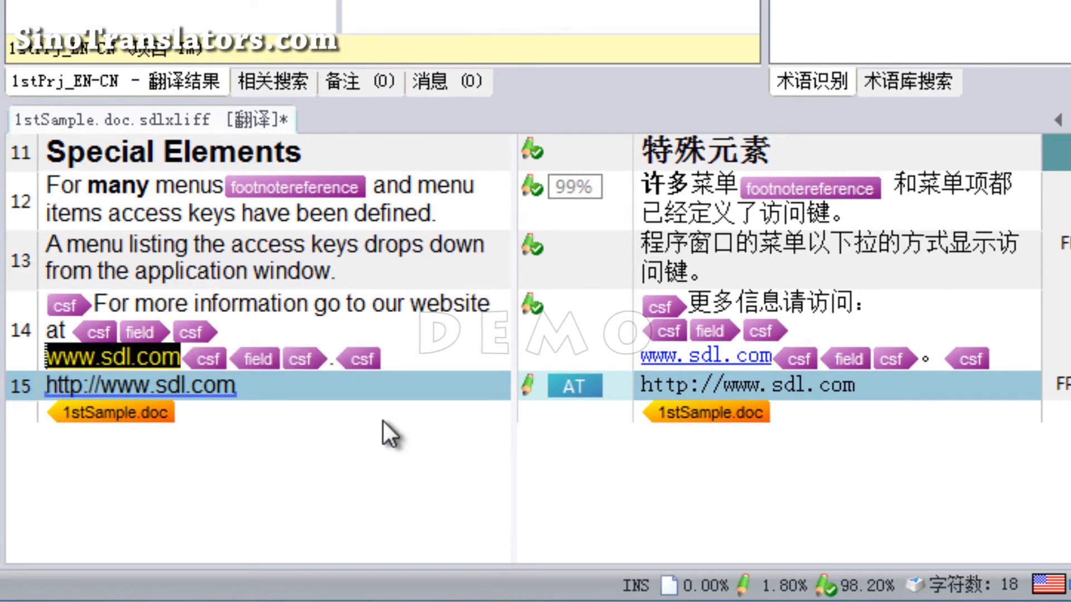
drag(260, 390, 96, 382)
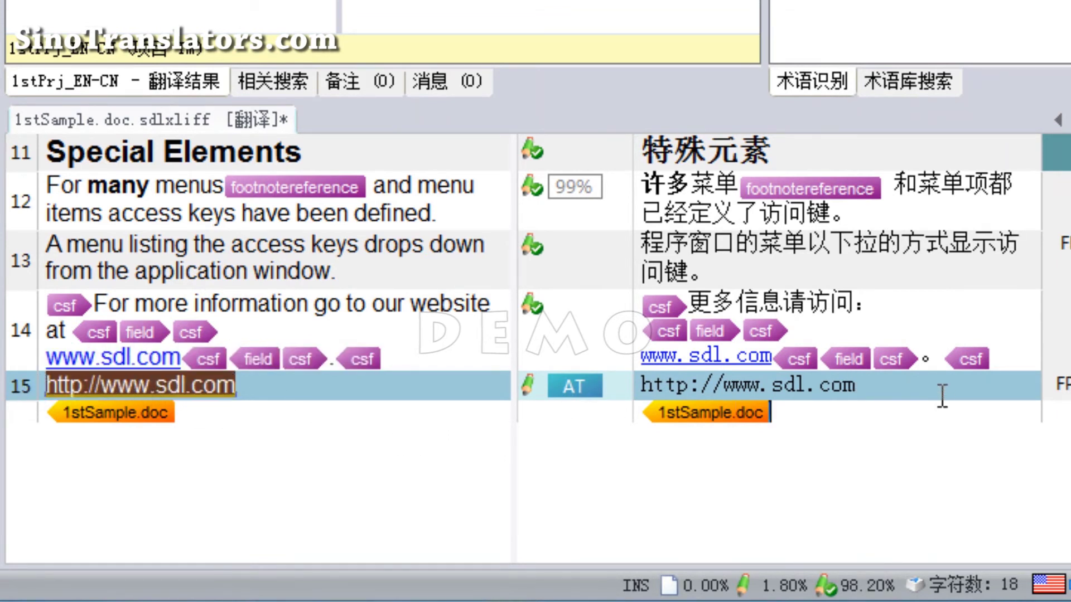
key(Down)
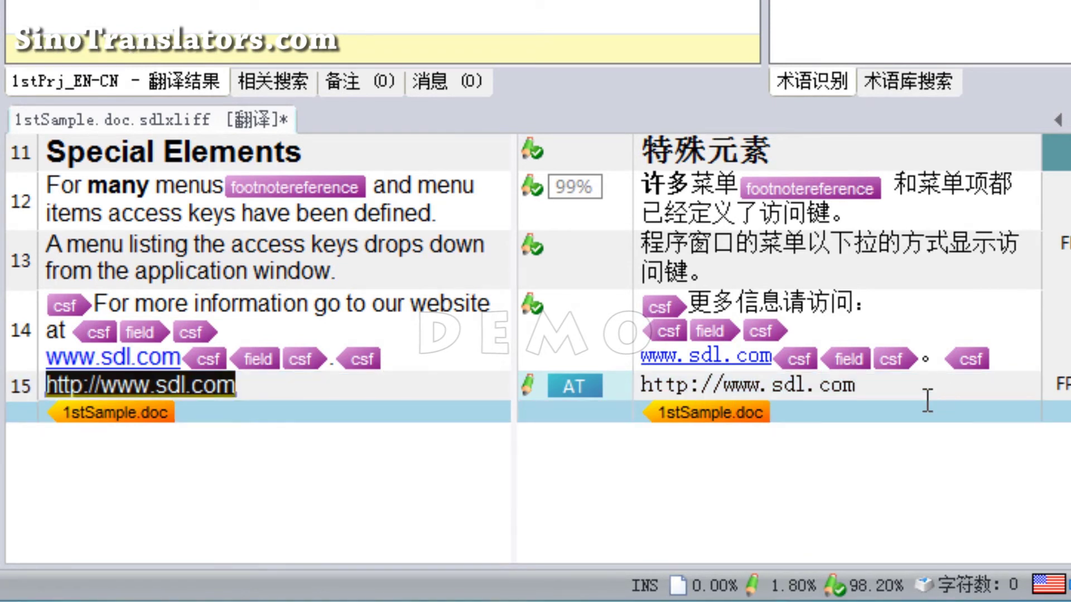
click(922, 398)
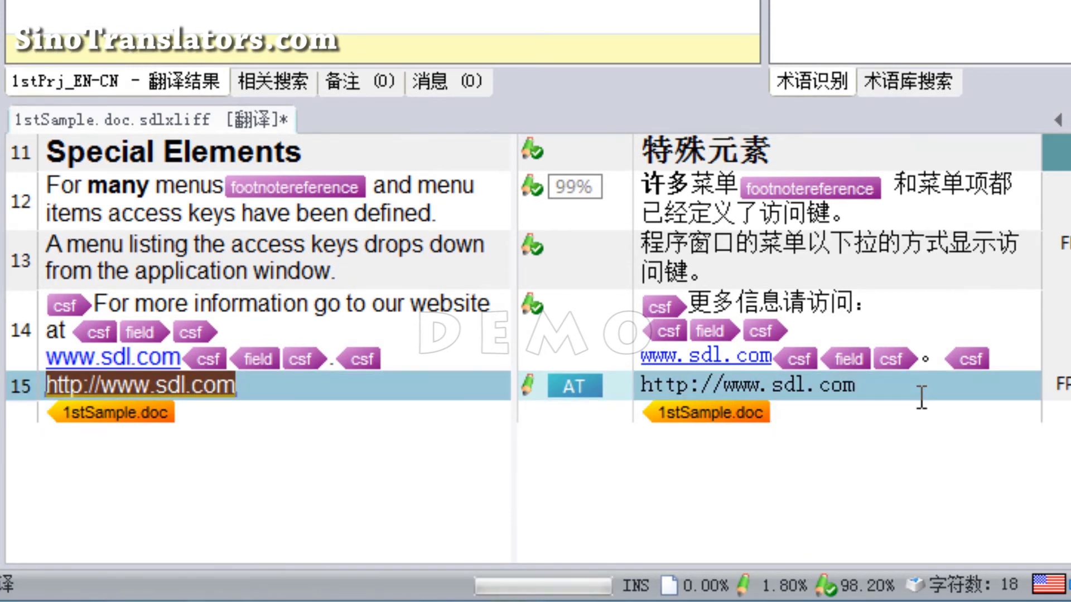
text(/)
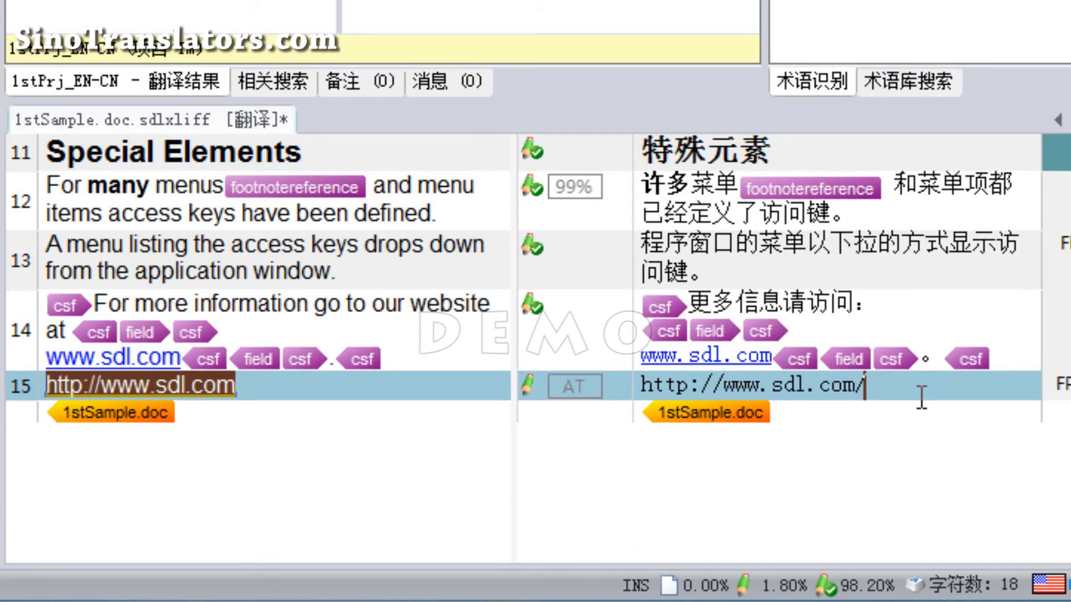
text(cn)
key(ctrl+Return)
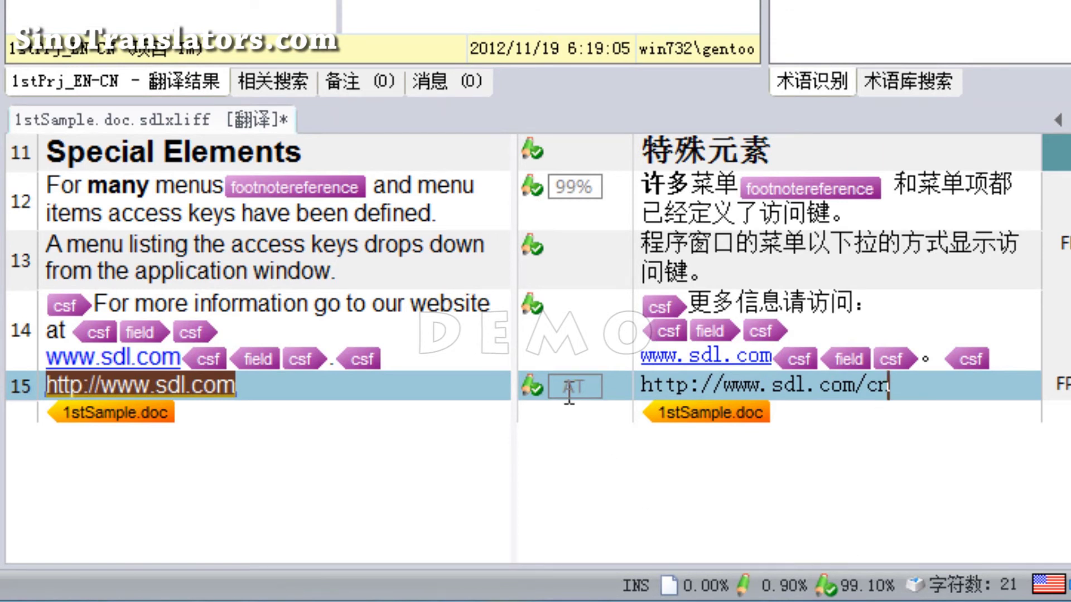
Step: Check segment 15's translation origin status and the cn ending of its translated URL
mouse_move(575, 387)
drag(895, 388, 866, 391)
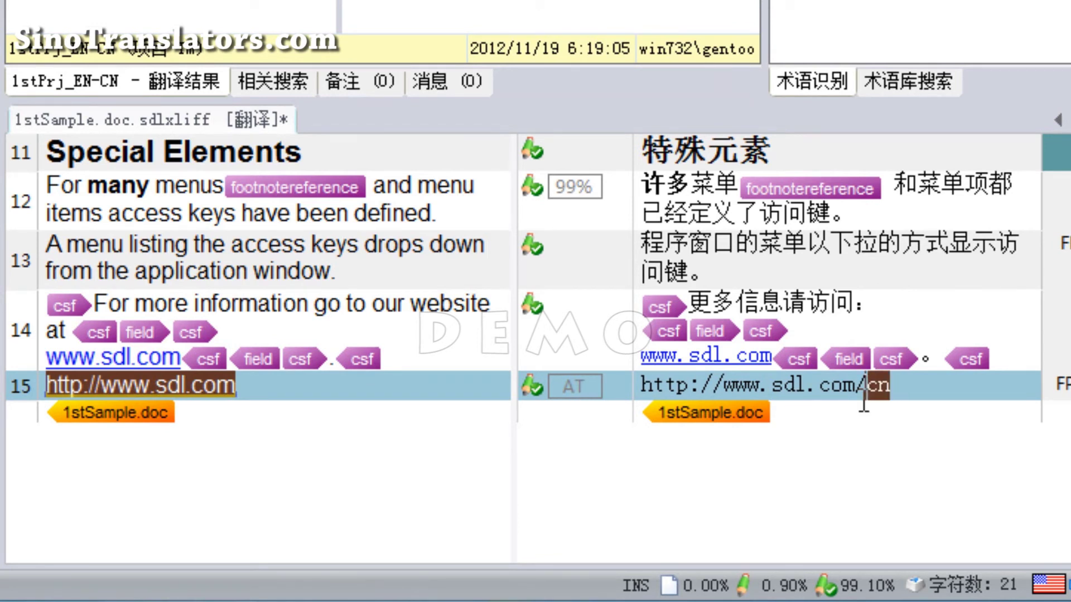
click(888, 390)
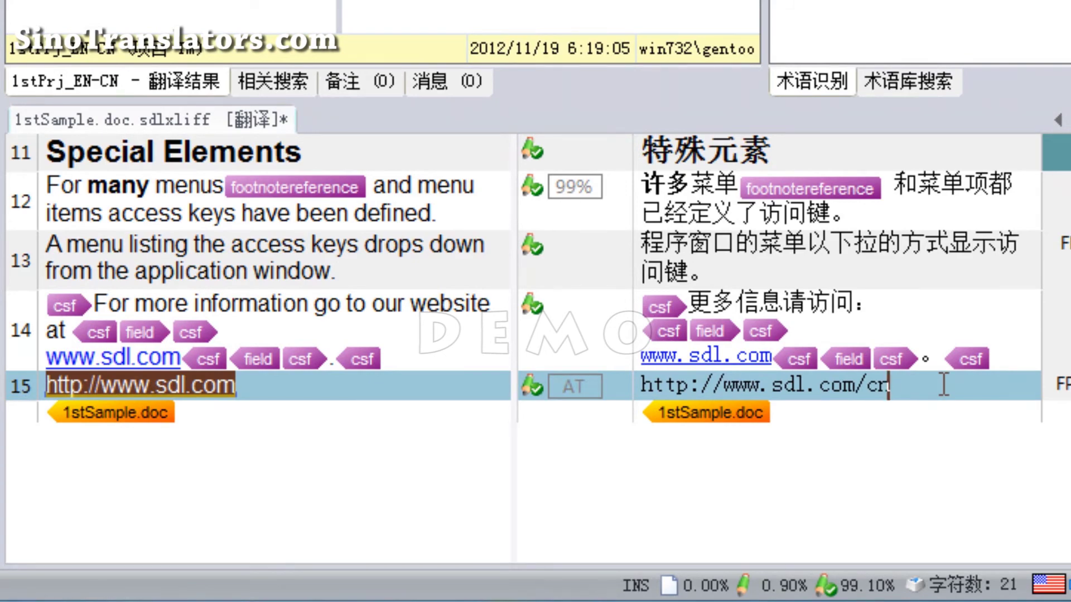
Step: Set the display value of the document's confirmation statistics to 二者, showing both quantity and percentage
scroll(932, 532, up, 3)
scroll(932, 533, up, 6)
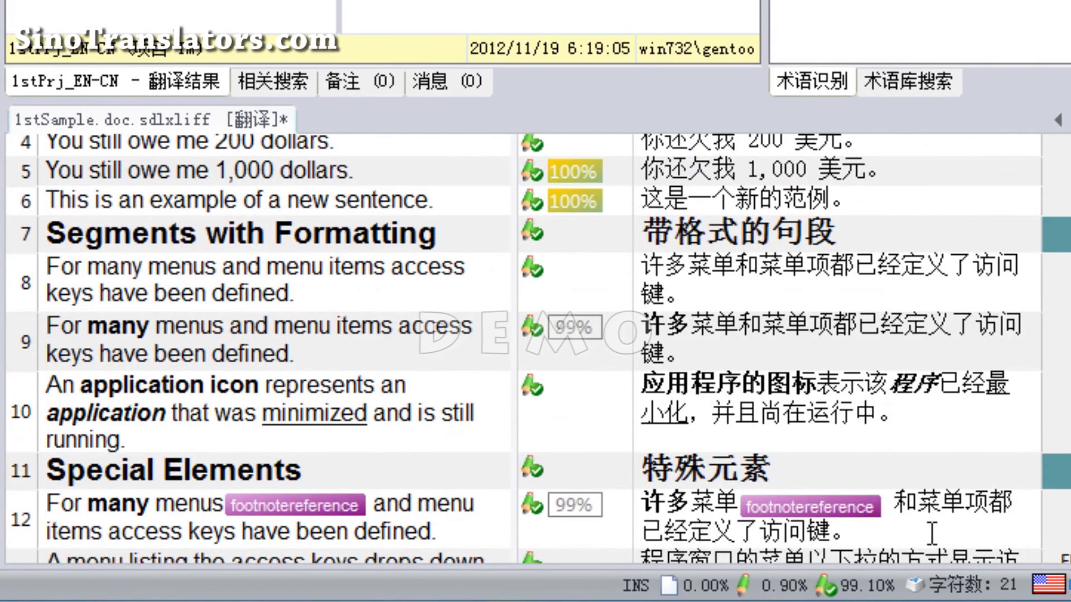
scroll(931, 536, down, 9)
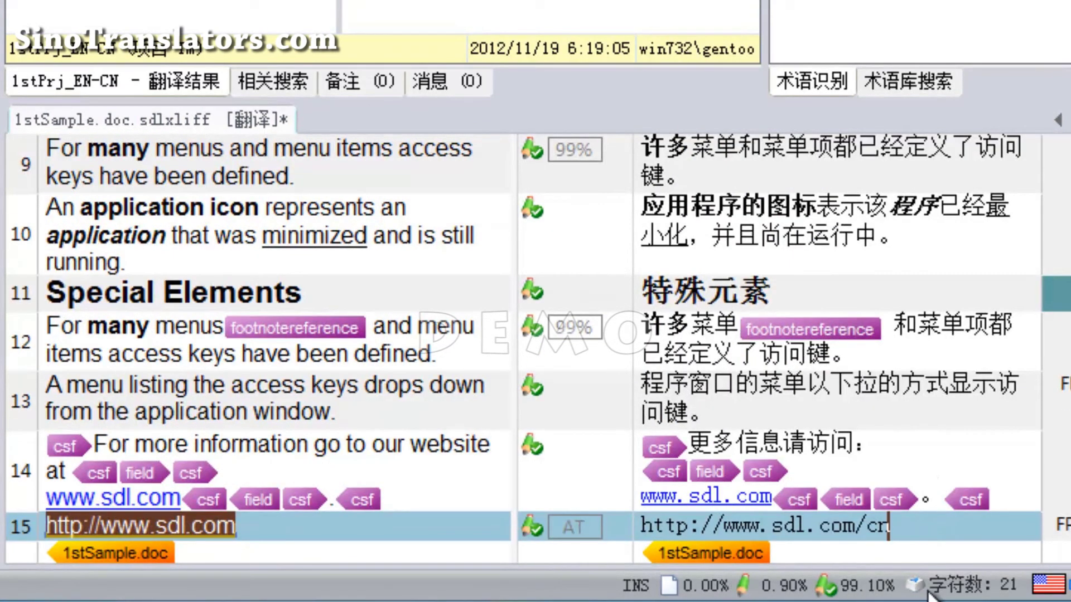
double_click(700, 584)
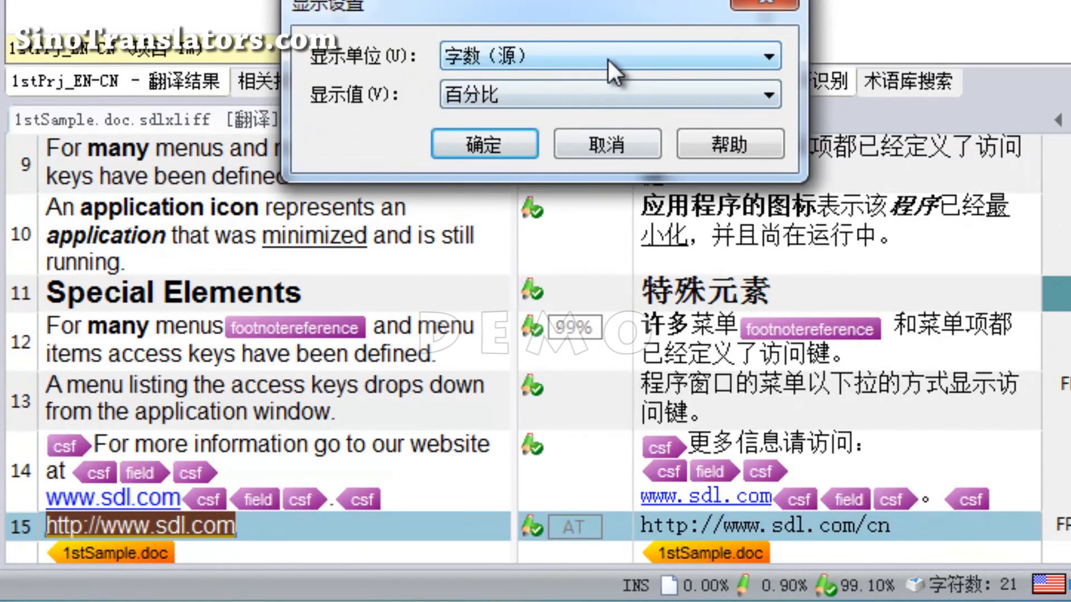
click(580, 96)
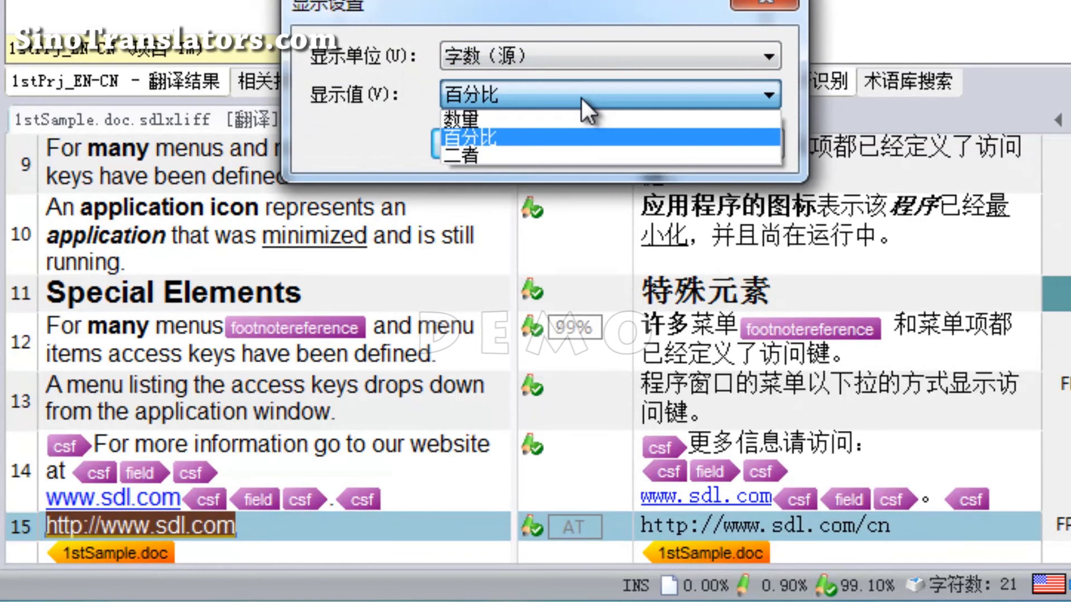
click(480, 154)
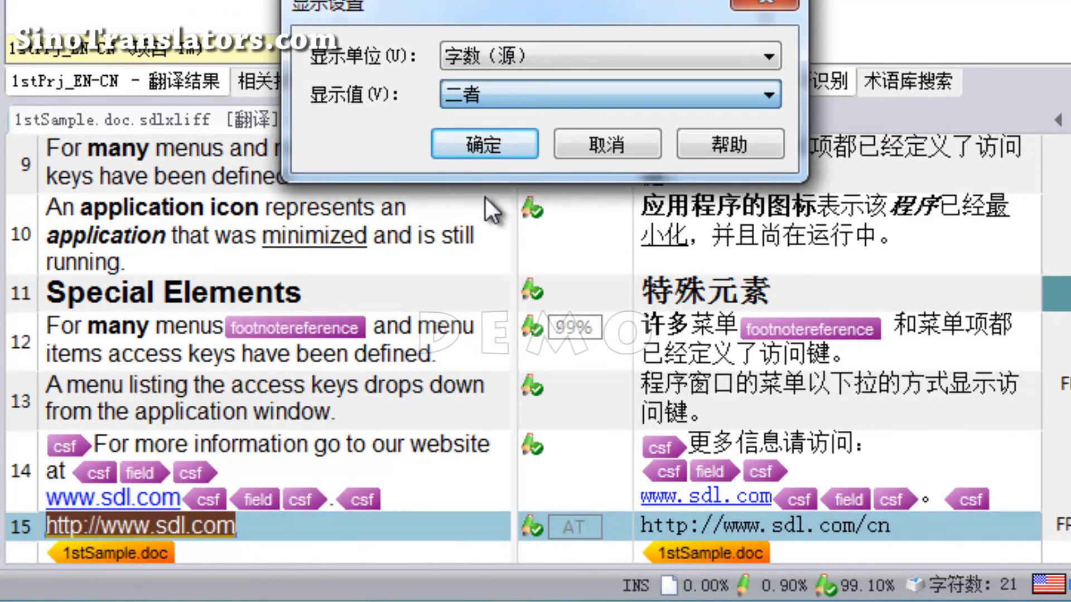
click(488, 143)
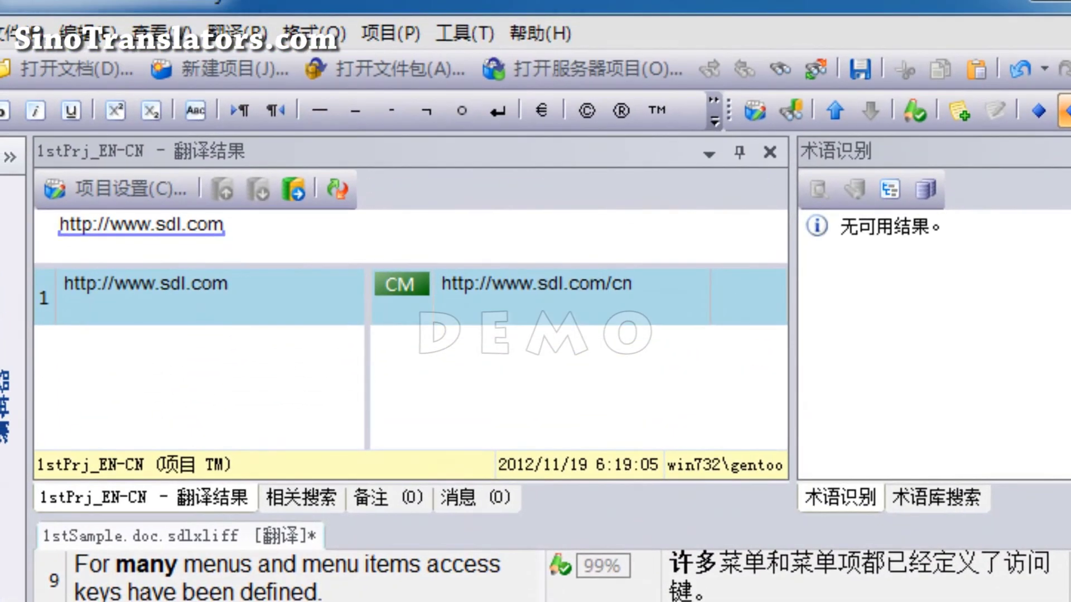
Step: Validate the translated 1stSample.doc.sdlxliff and close the result message
click(457, 38)
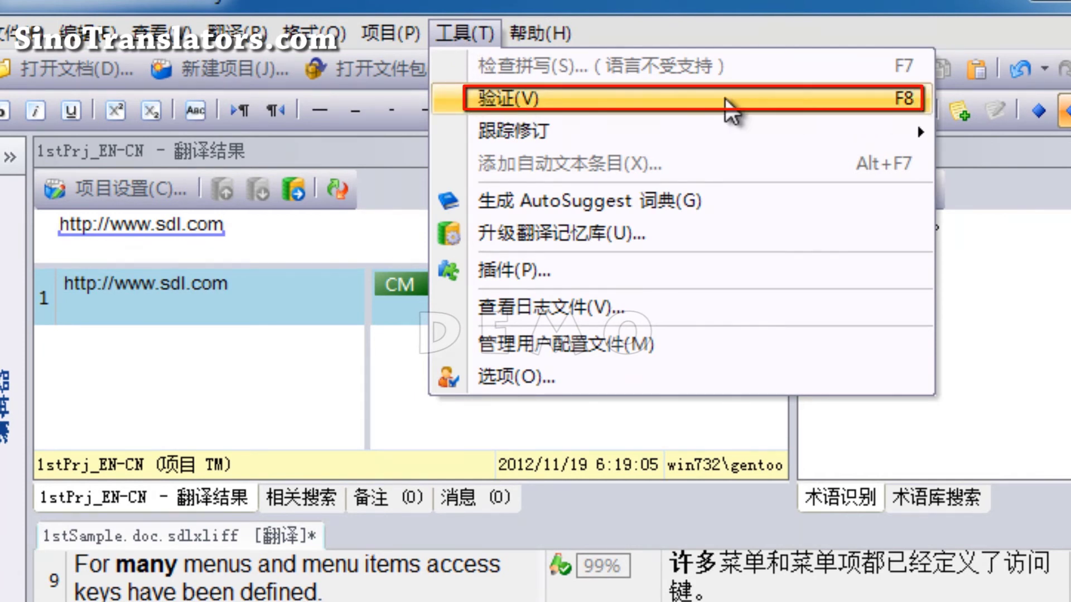
click(504, 101)
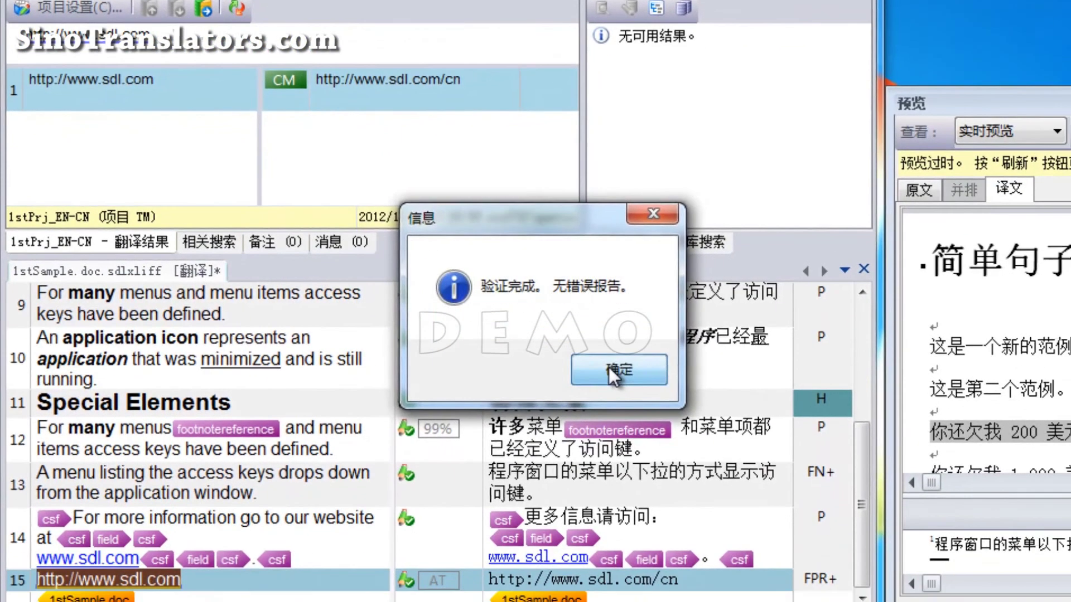
click(697, 486)
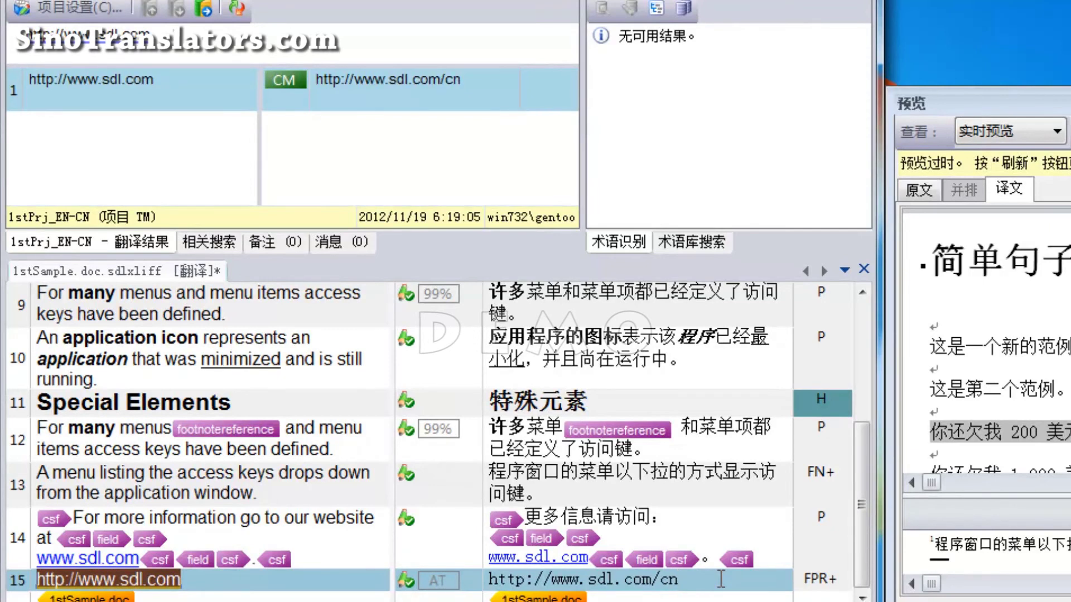
Step: Delete the last csf tag in segment 14's translation and the footnotereference tag in segment 12's translation
click(765, 565)
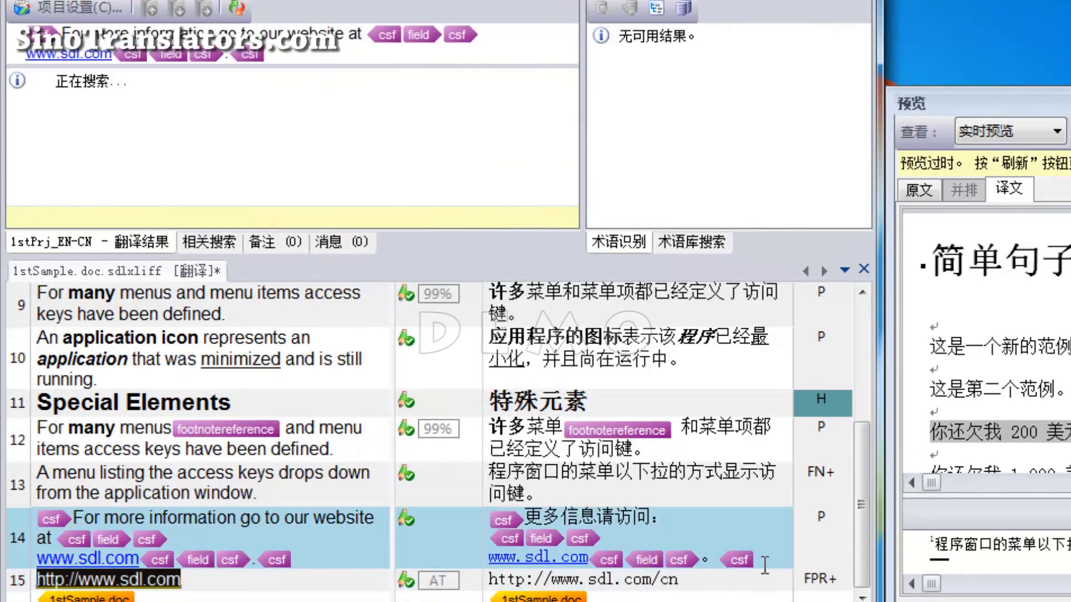
key(BackSpace)
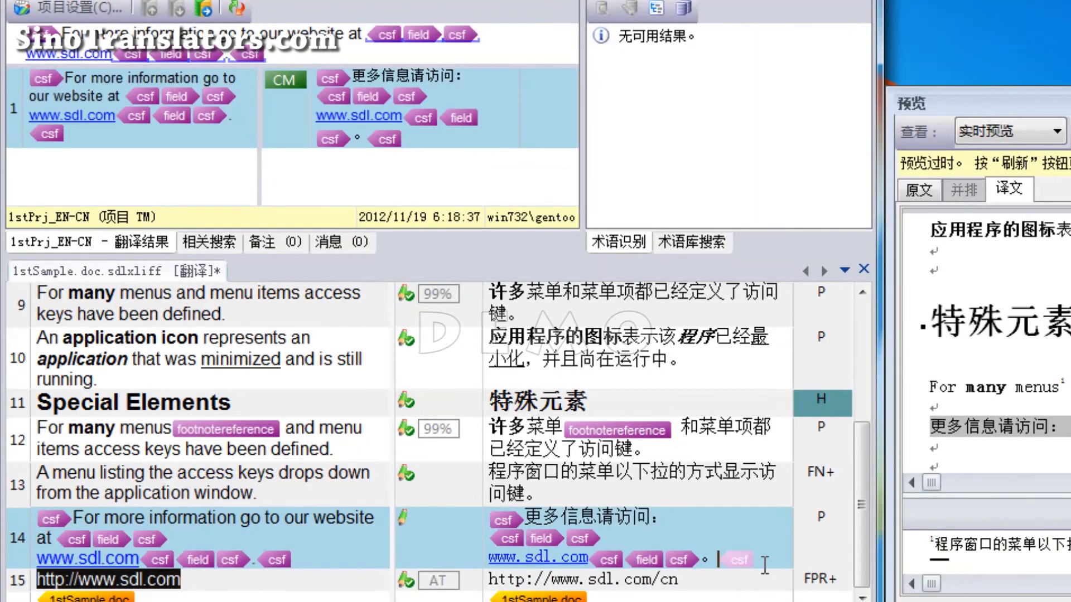
click(678, 431)
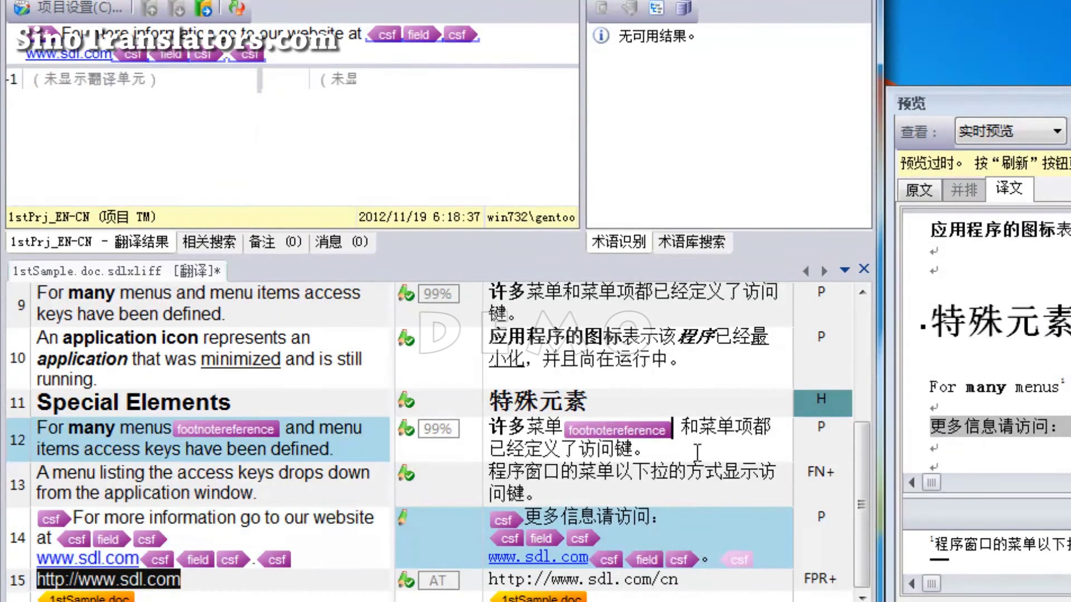
key(BackSpace)
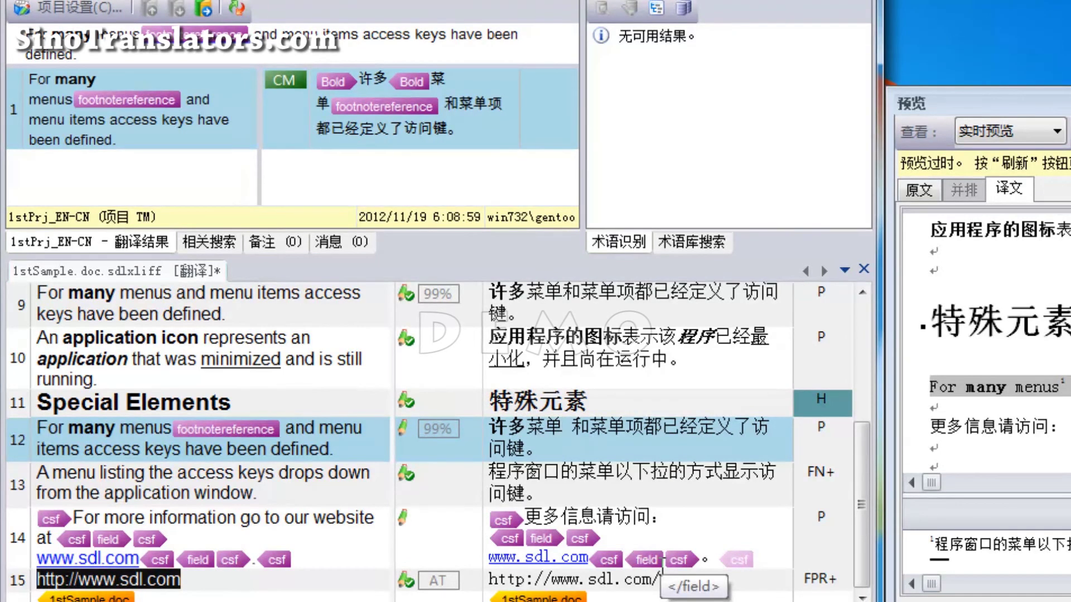
Step: Run validation again and locate the tags in segments 12 and 14 that the validation messages refer to
click(695, 579)
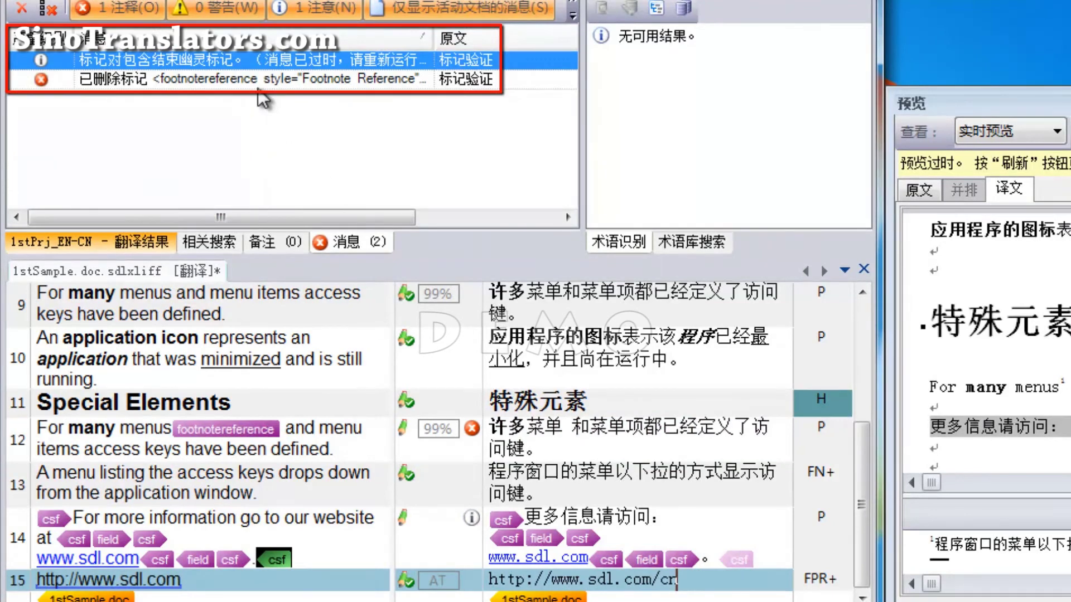
double_click(226, 78)
double_click(219, 62)
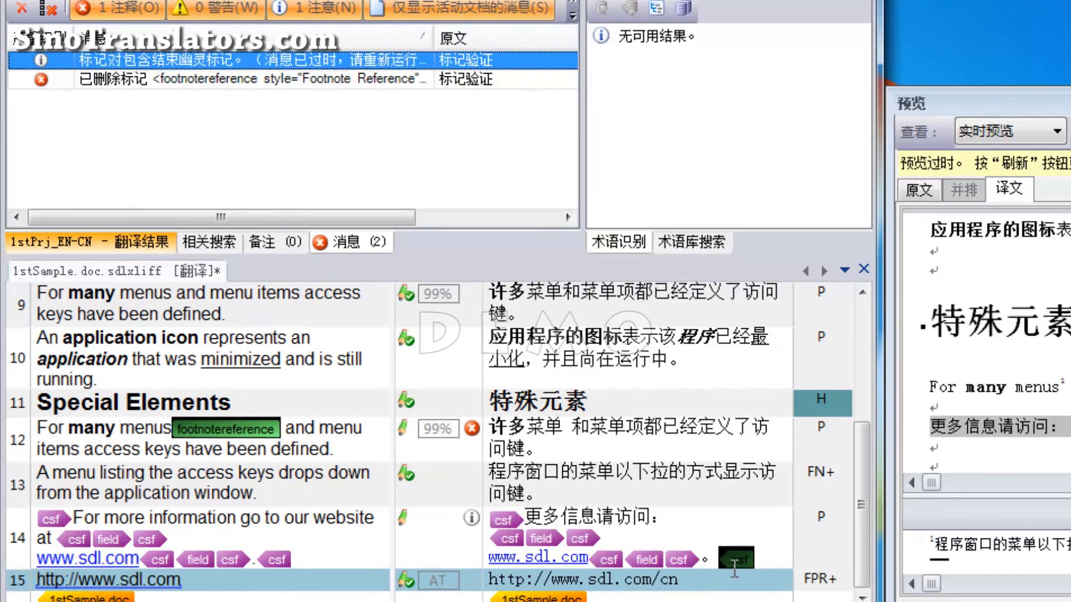
Step: Restore the ghost closing csf tag at the end of segment 14's translation
click(753, 560)
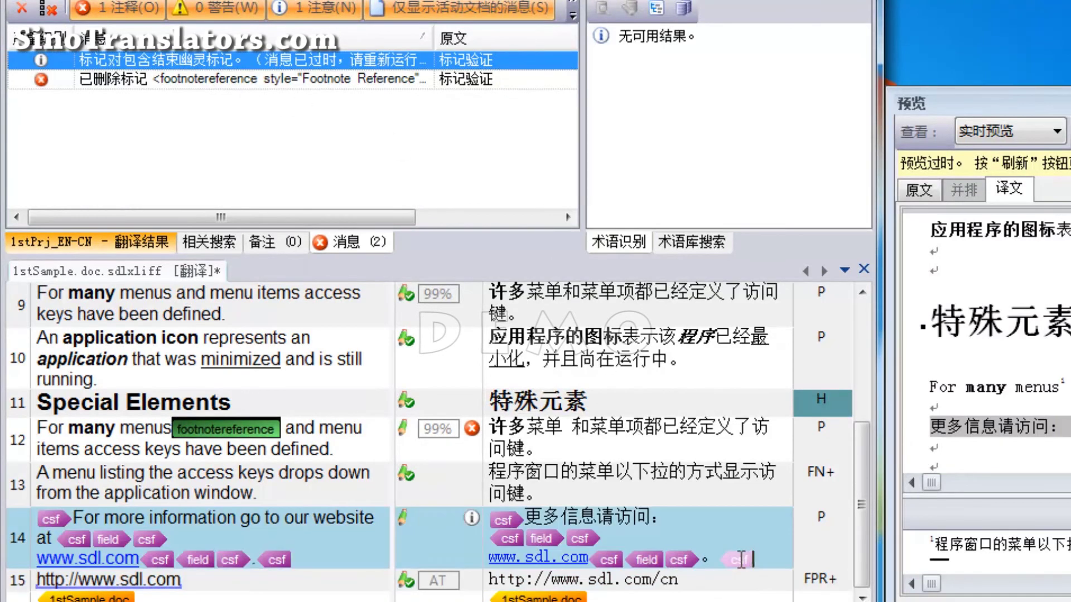
key(Delete)
key(ctrl+comma)
key(Down)
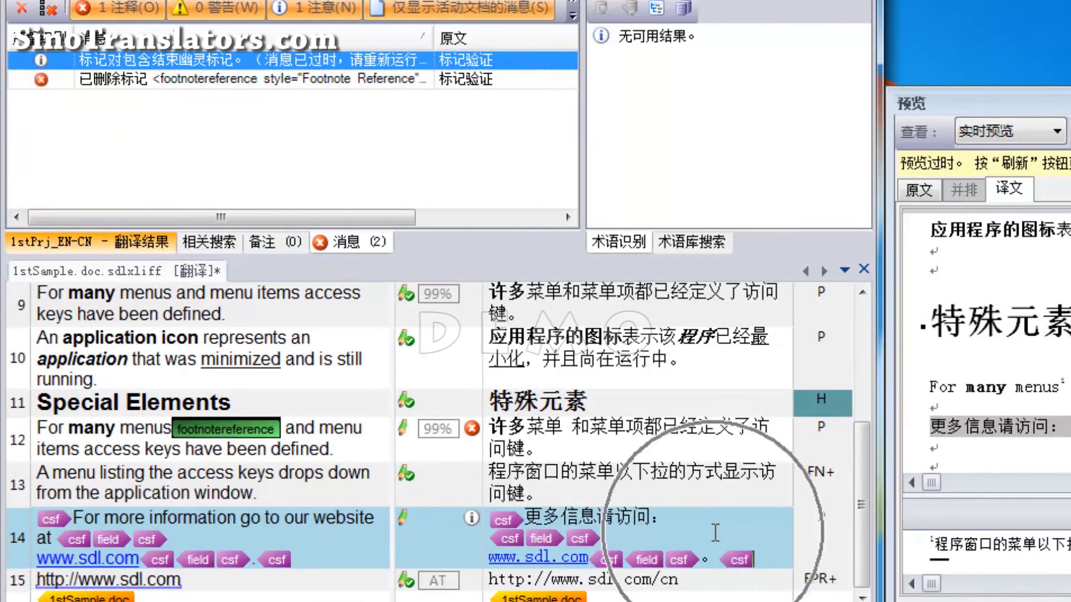
Step: Reinsert the footnotereference tag after 菜单 in segment 12's translation
click(563, 429)
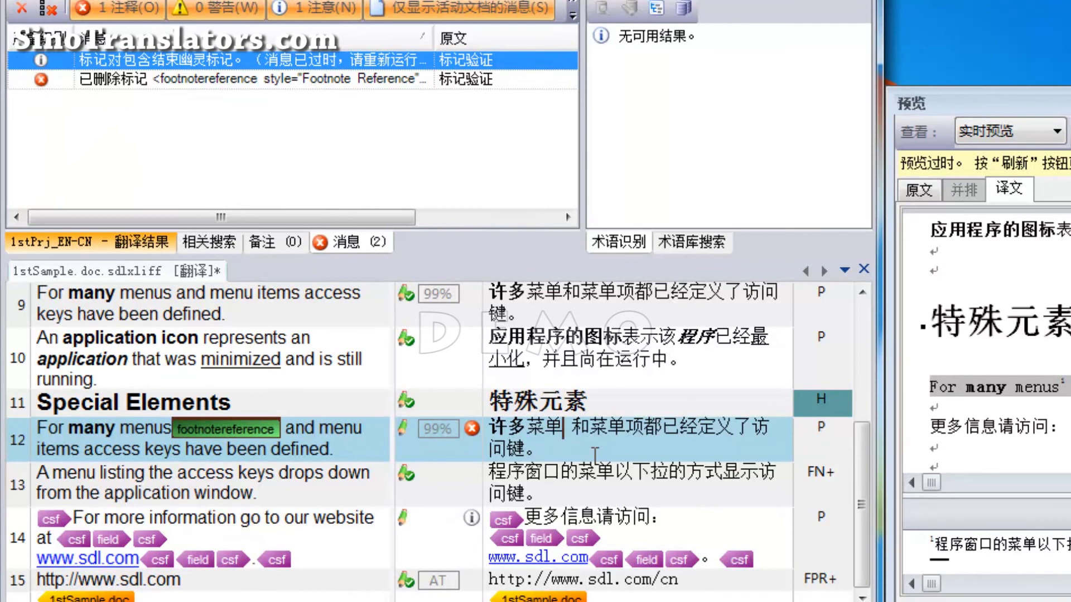
key(ctrl+comma)
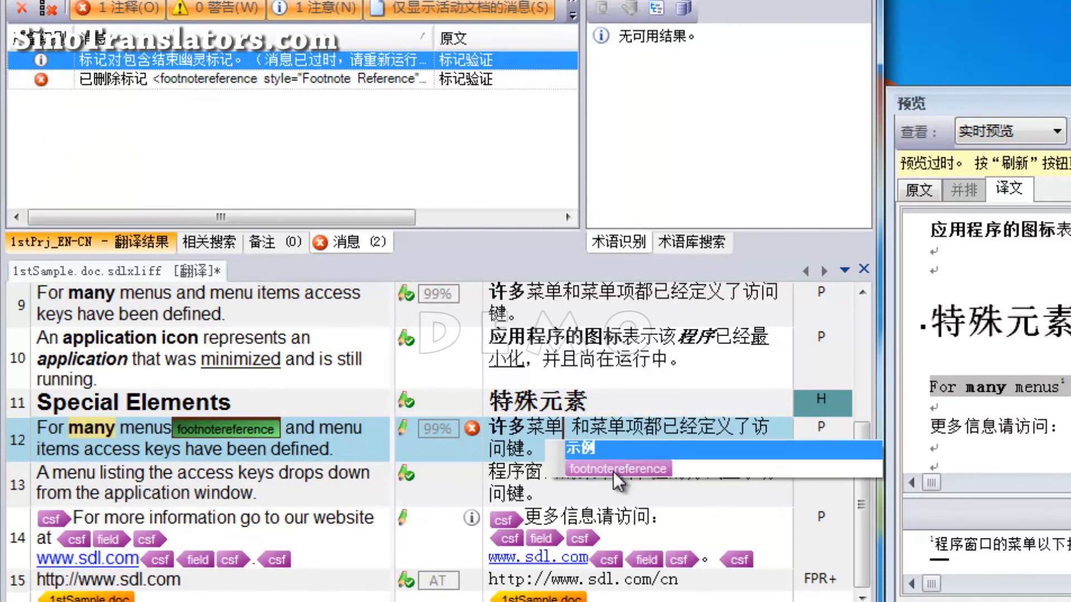
key(Down)
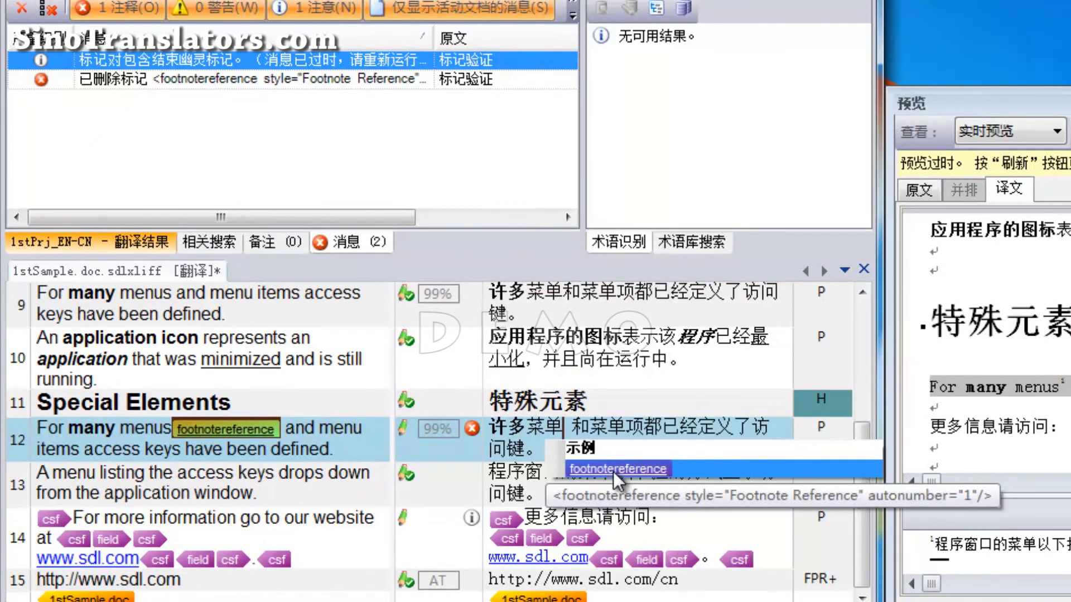
key(Return)
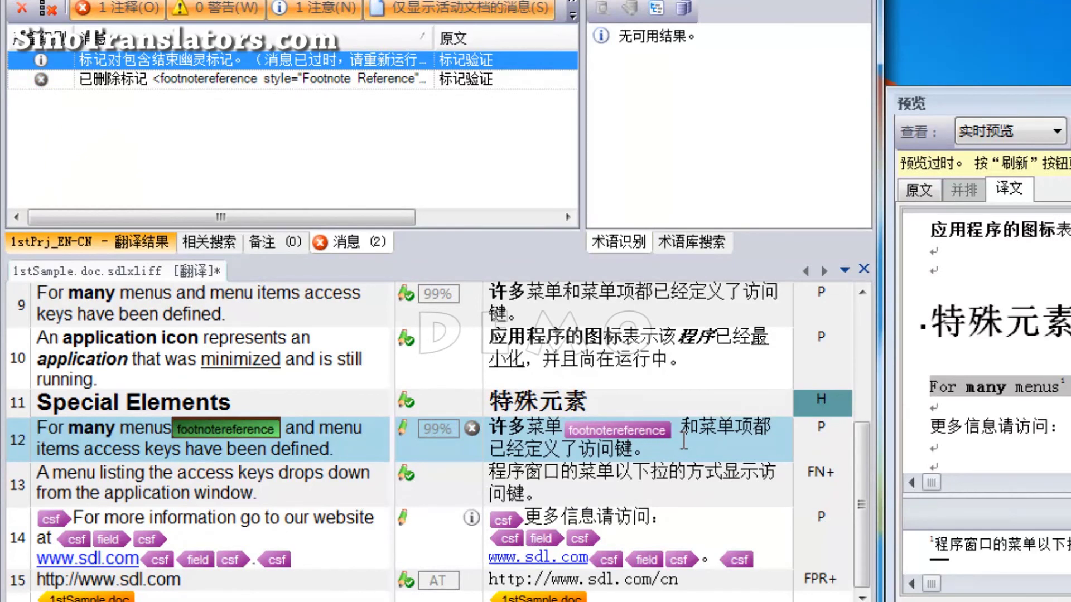
Step: Revalidate the document with the restored tags, close the result message and save the bilingual file
key(F8)
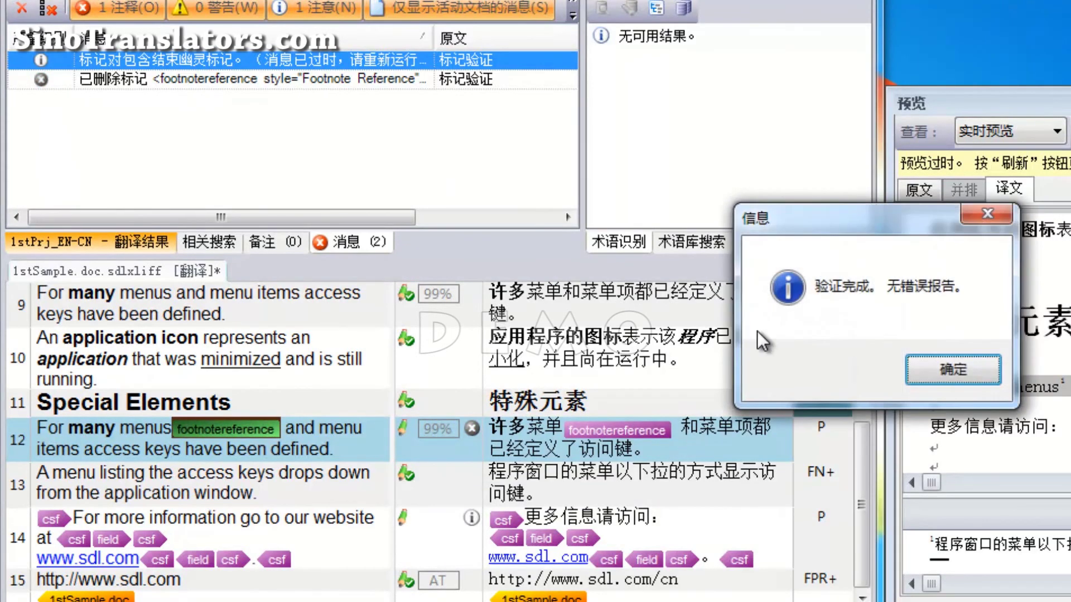
drag(834, 223, 607, 236)
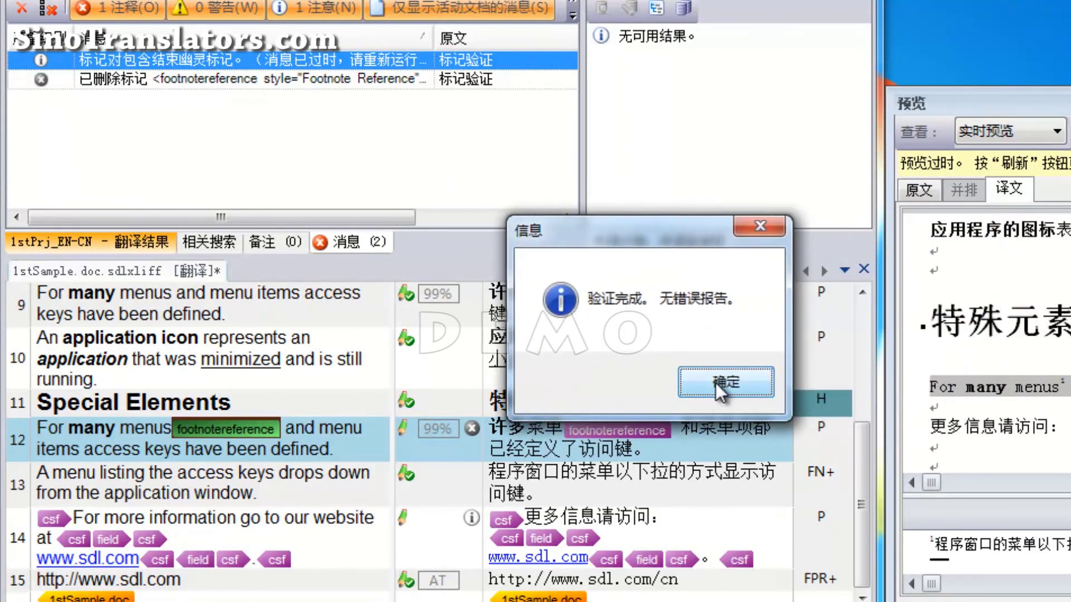
drag(679, 238, 637, 244)
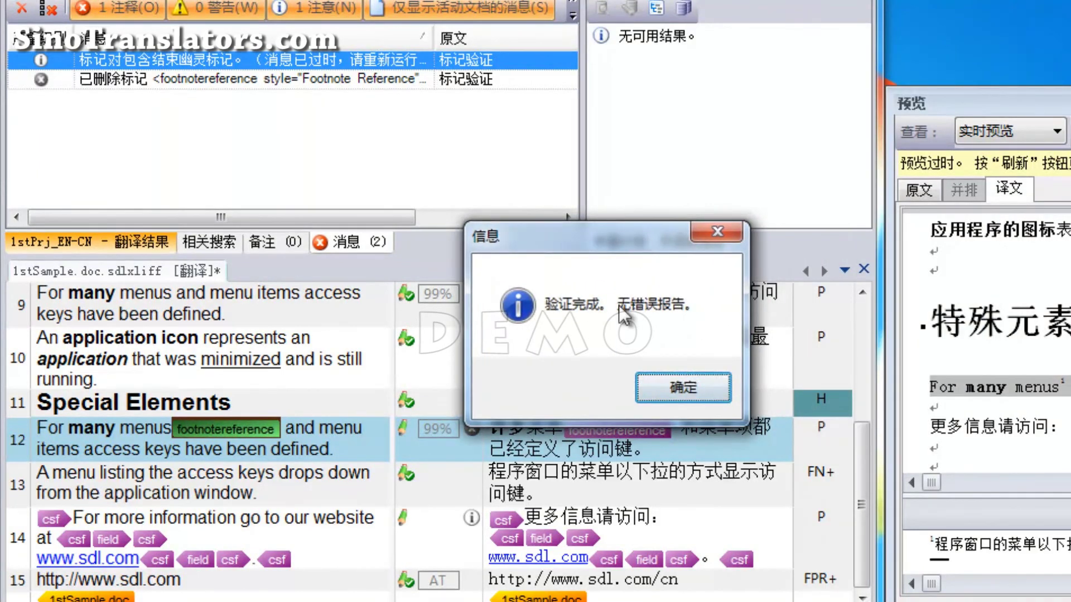
click(667, 386)
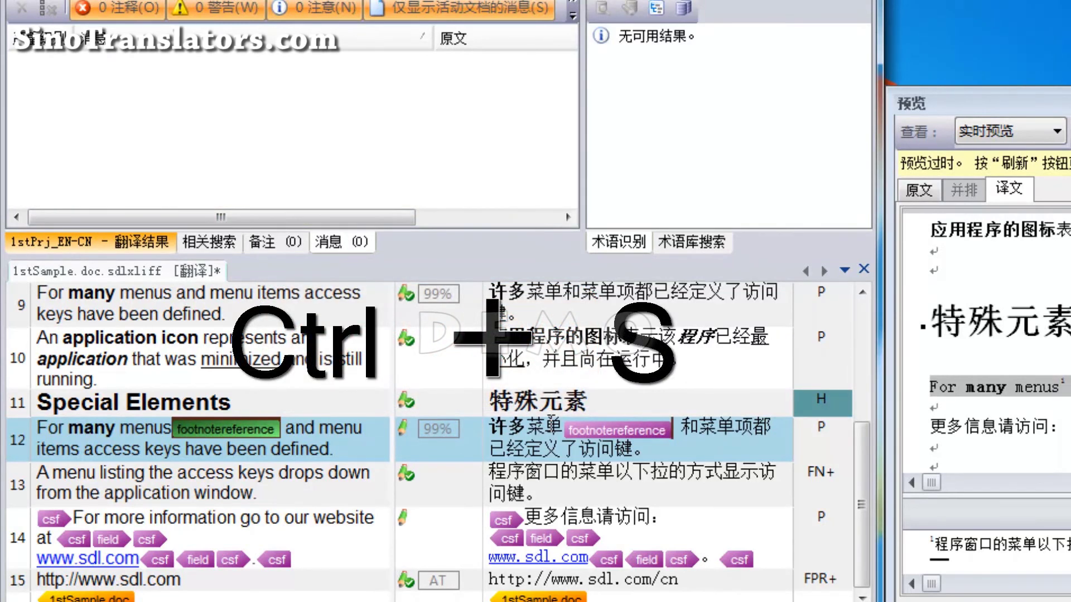
key(ctrl+s)
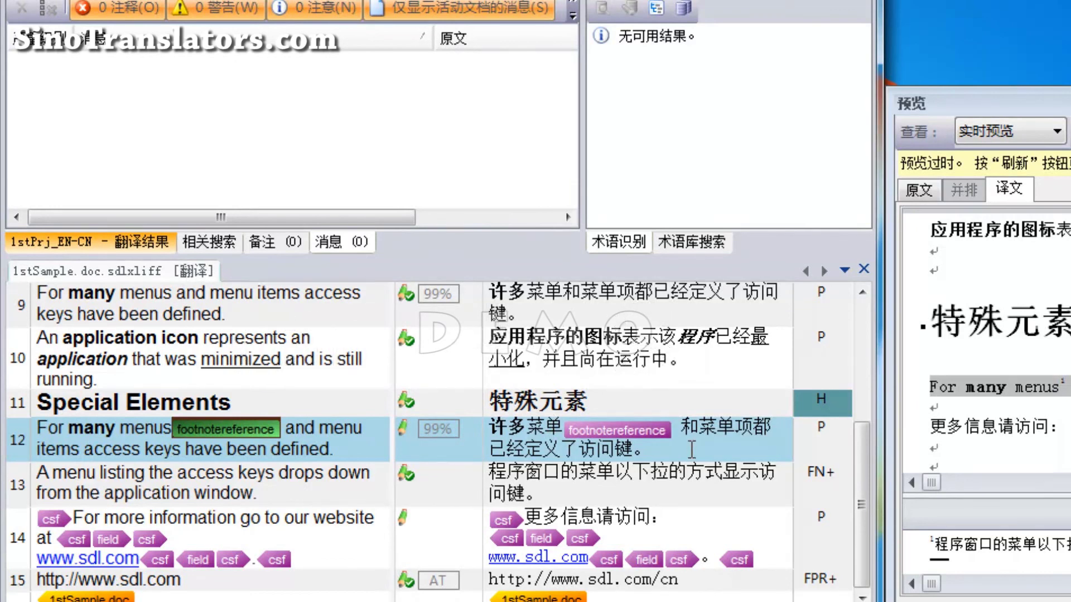
Step: Return to the project's file list and run the 生成目标翻译 batch task on 1stSample.doc.sdlxliff
click(67, 1)
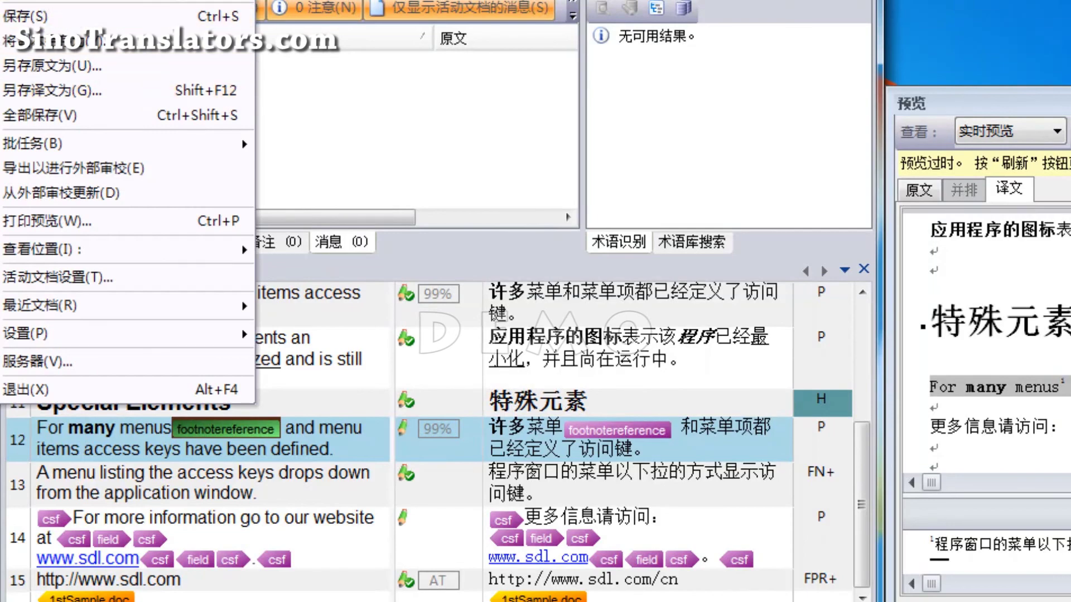
click(33, 1)
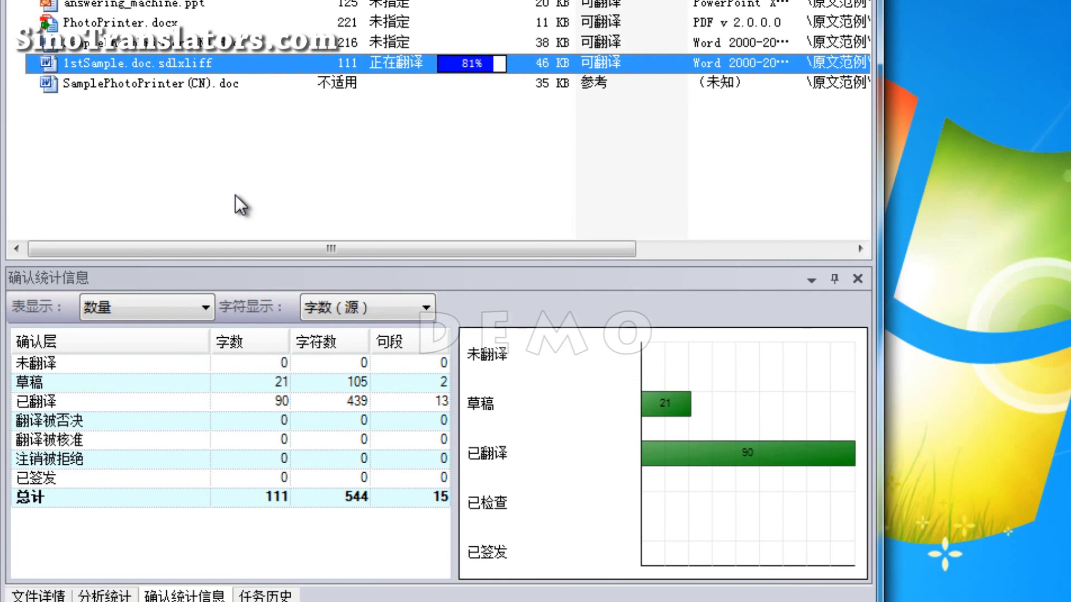
right_click(183, 62)
mouse_move(310, 155)
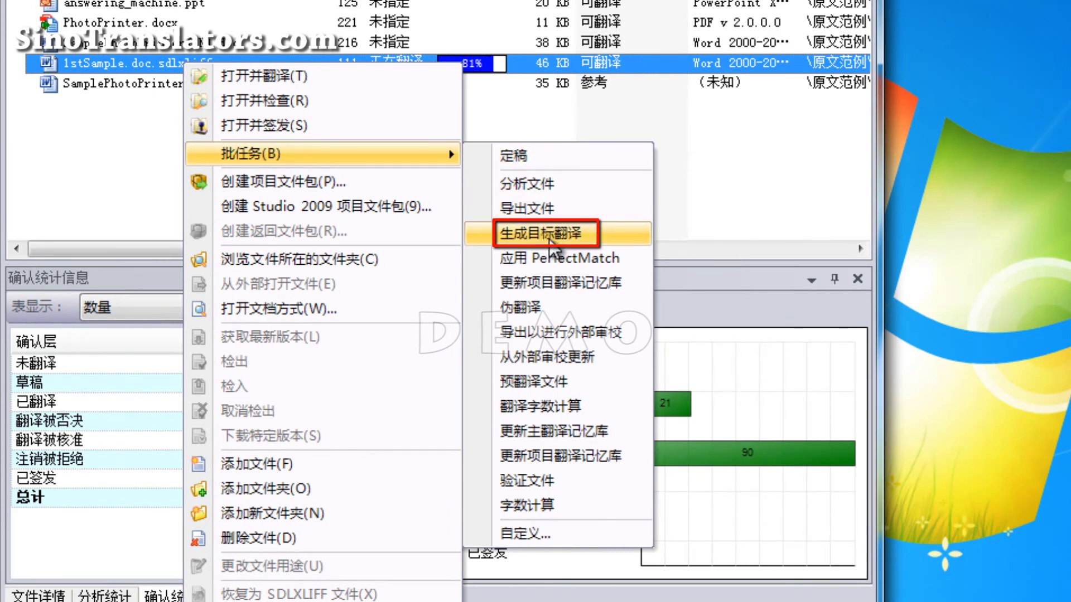
click(551, 244)
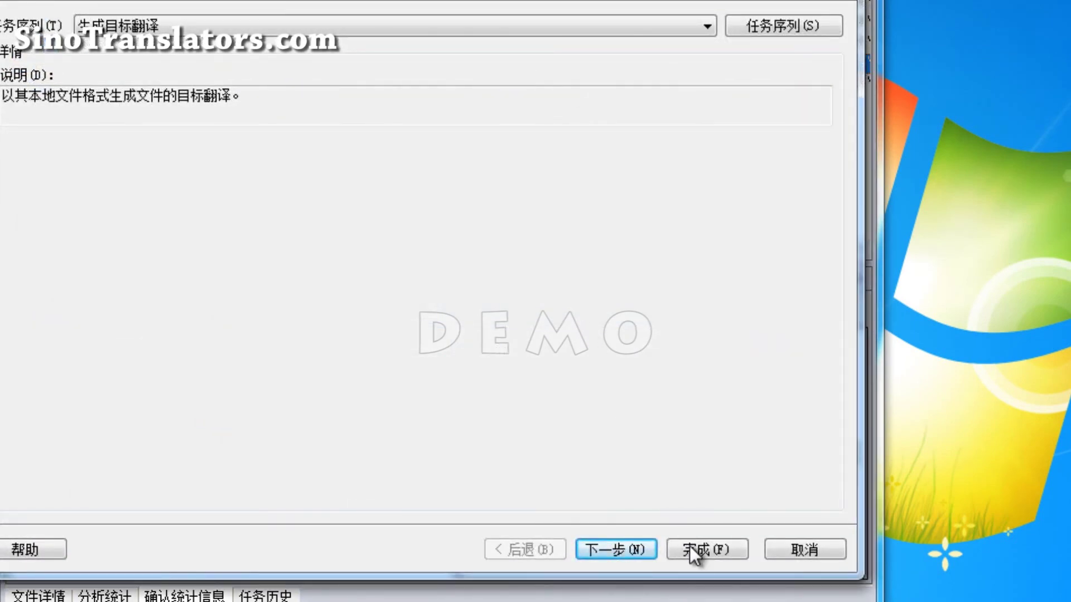
click(694, 551)
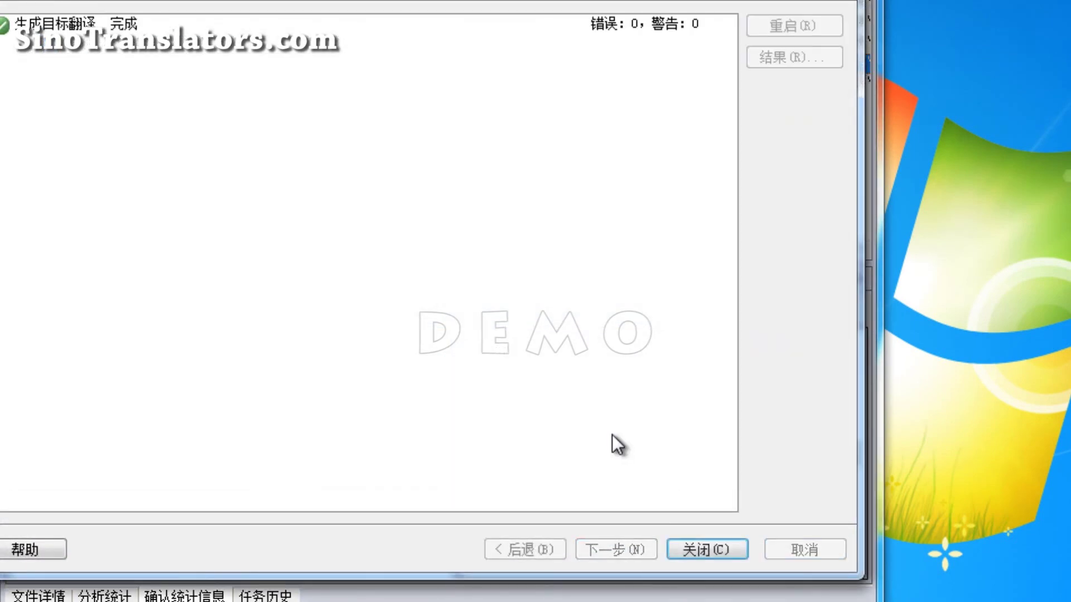
Step: Open the results of the 生成目标翻译 task and examine the file result for 1stSample.doc
click(119, 26)
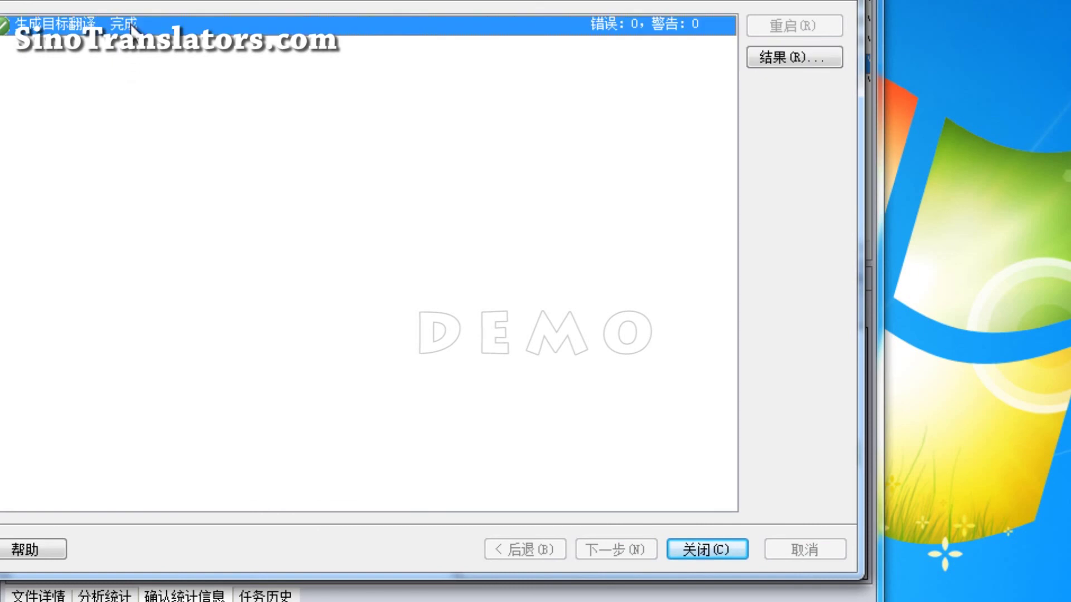
click(793, 57)
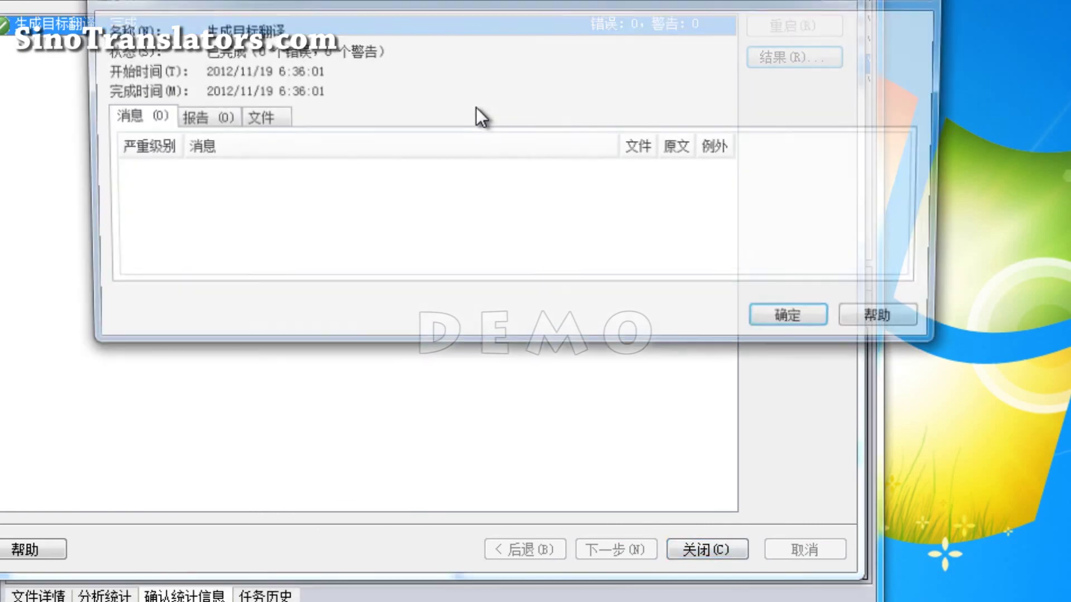
click(243, 114)
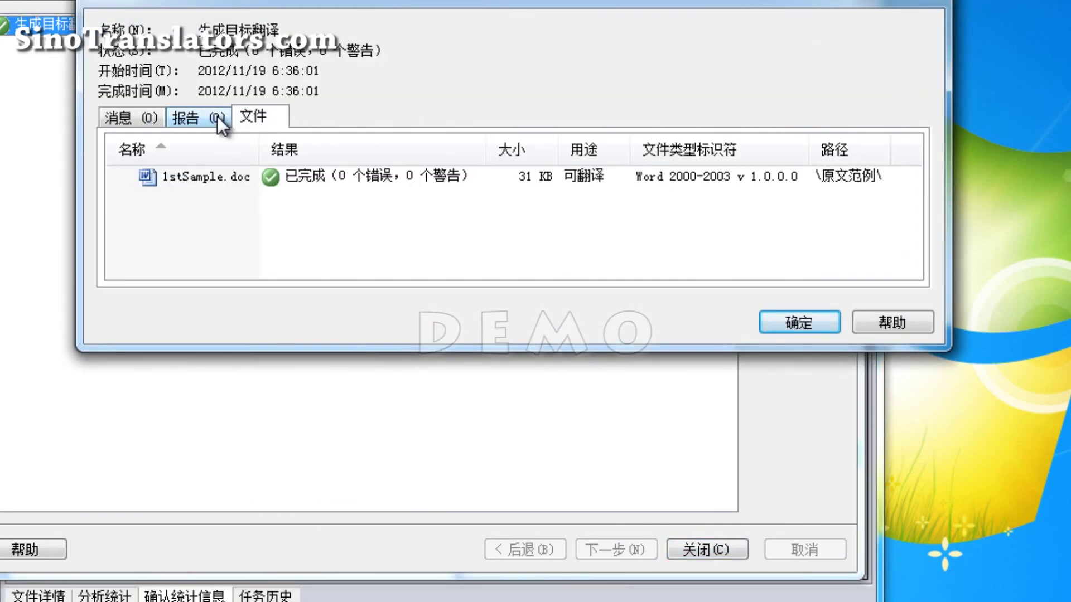
click(208, 178)
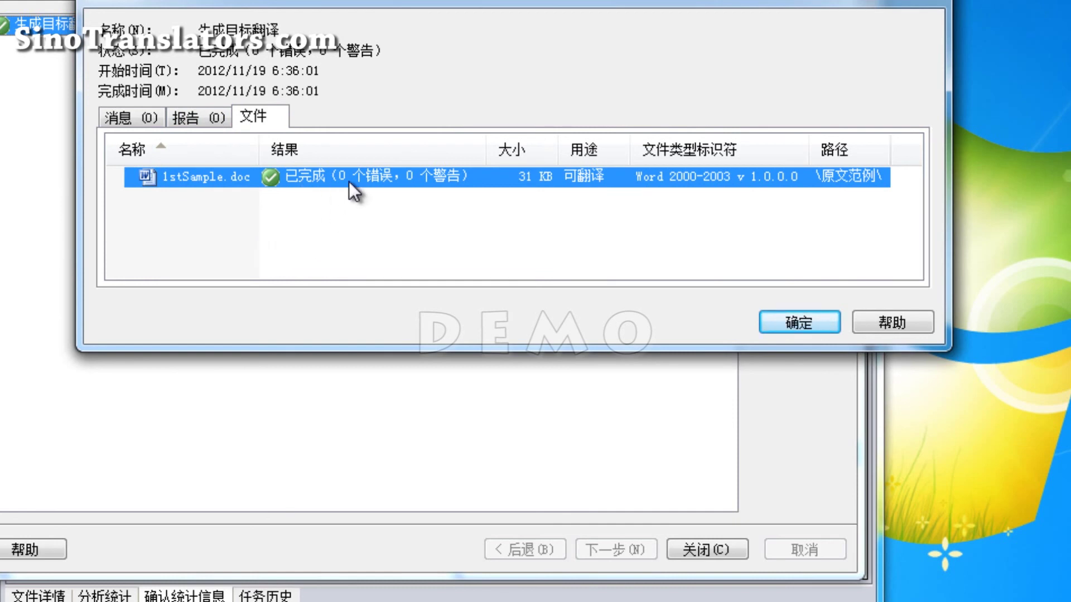
Step: Close the batch task results and wizard, and open the folder containing 1stSample.doc.sdlxliff
click(804, 327)
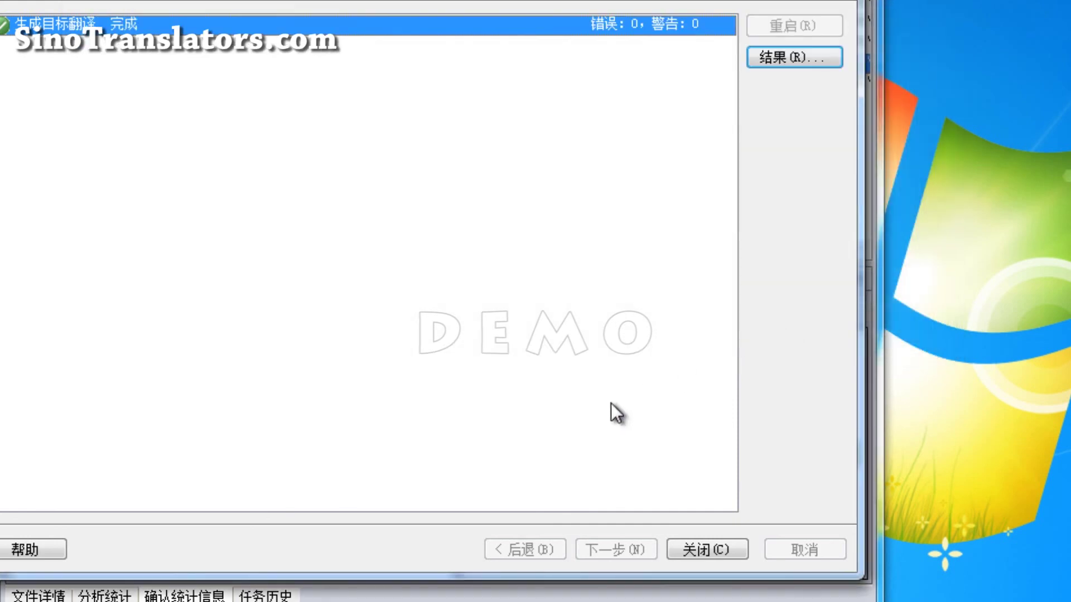
click(692, 548)
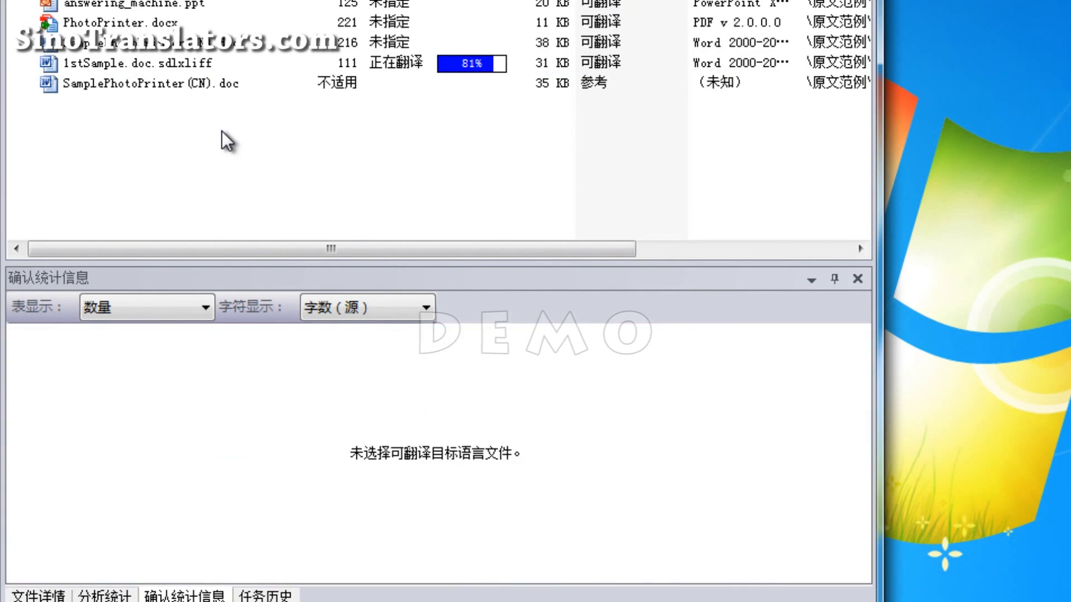
click(182, 61)
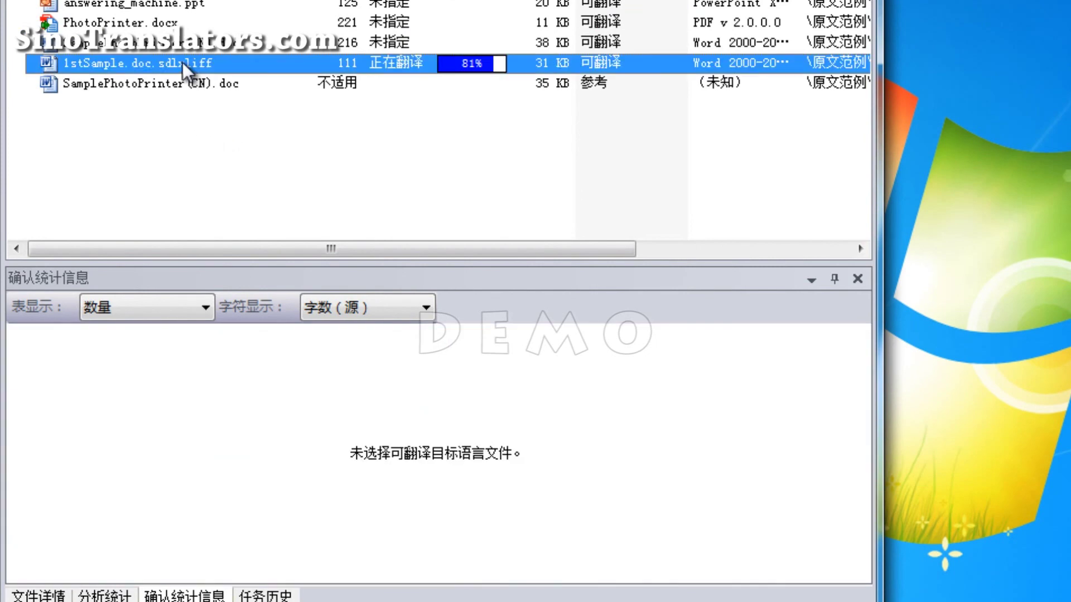
right_click(182, 62)
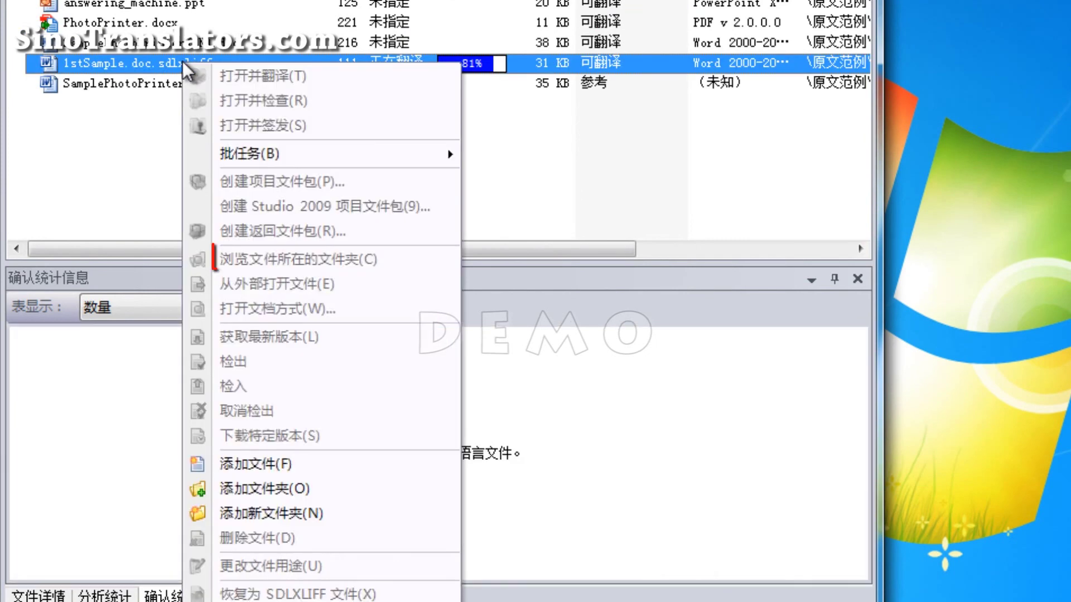
click(276, 266)
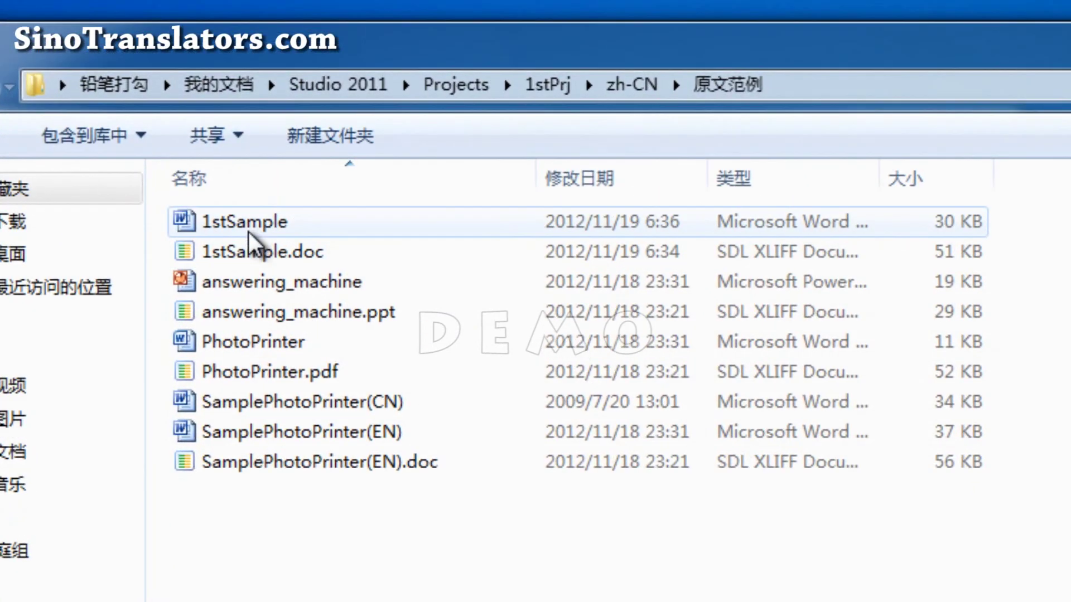
Step: Open the generated 1stSample document in Word and examine its translated sentences, formatting, hyperlink and footnote through to the end
click(249, 226)
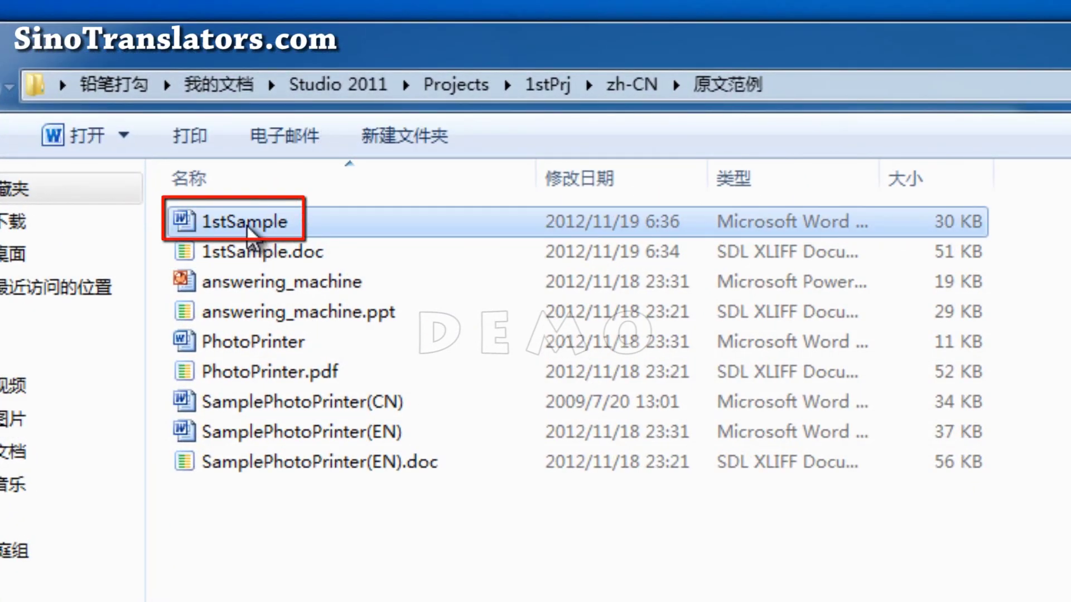
double_click(248, 226)
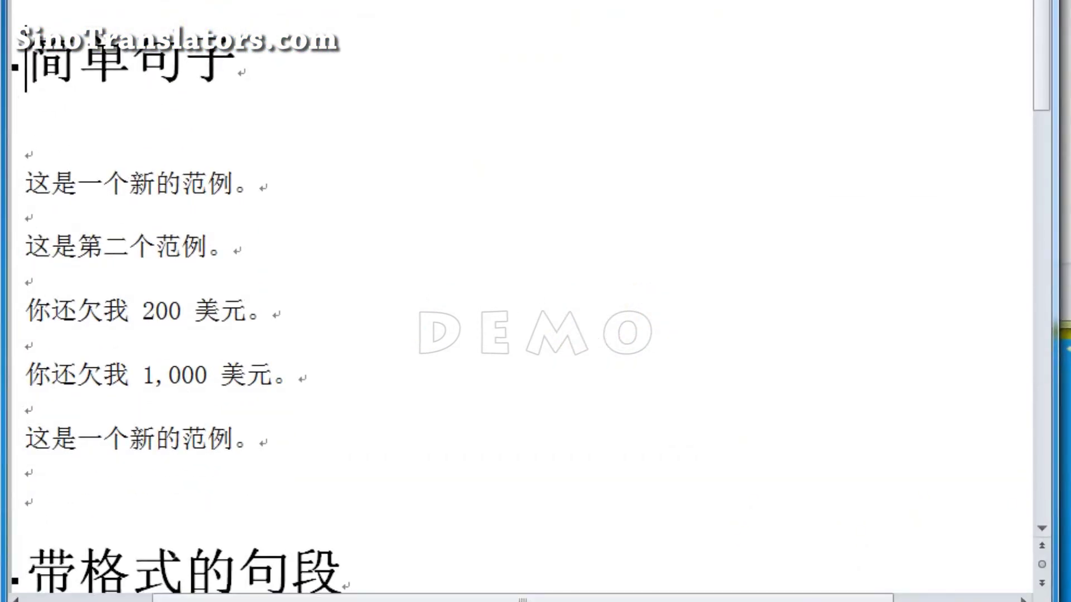
click(275, 59)
scroll(304, 115, down, 5)
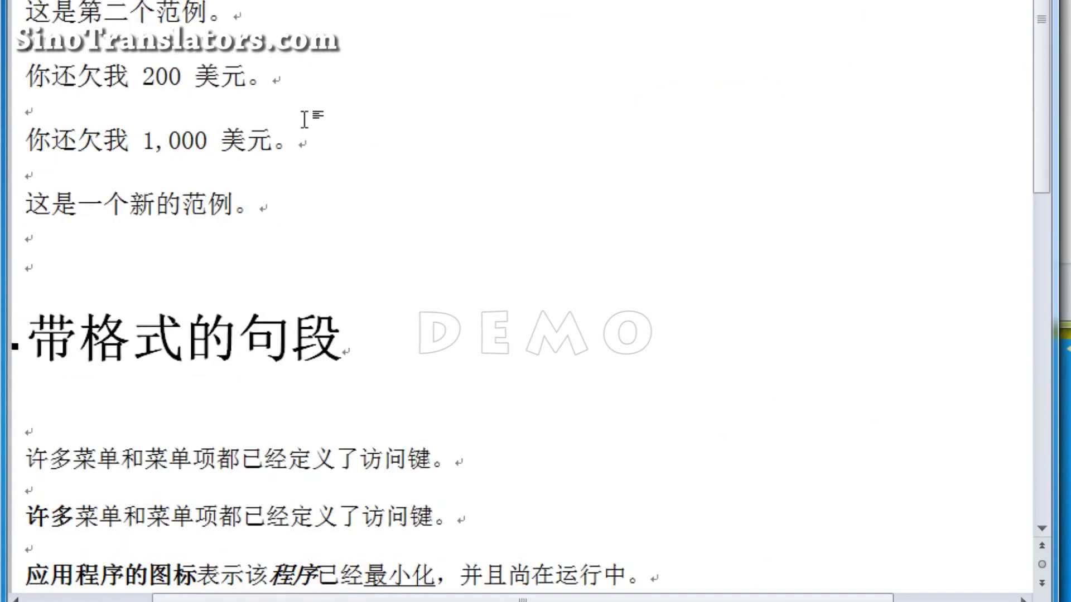
scroll(357, 238, down, 5)
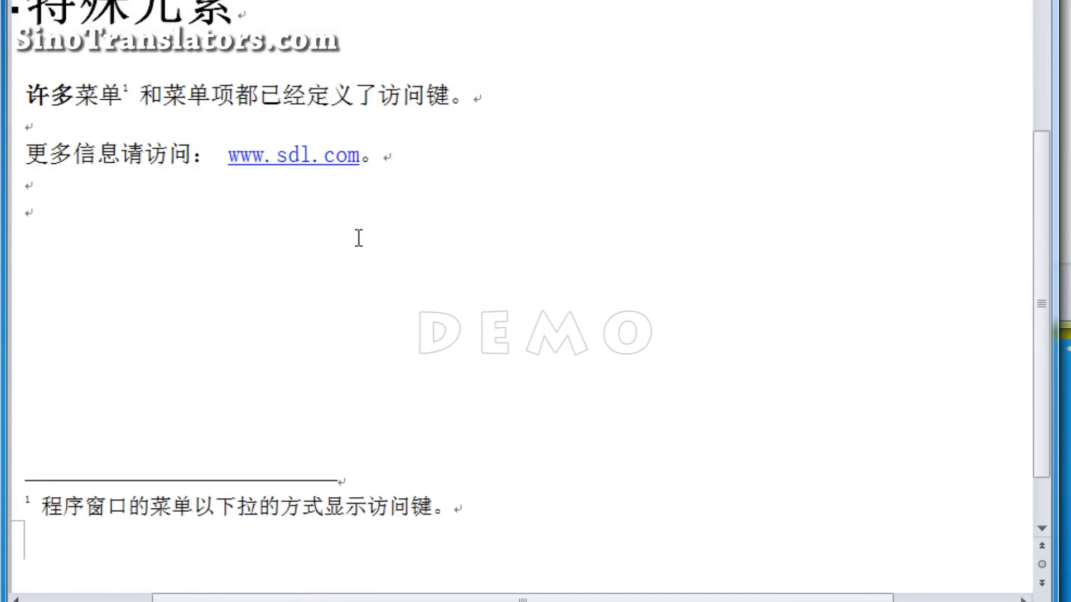
mouse_move(127, 91)
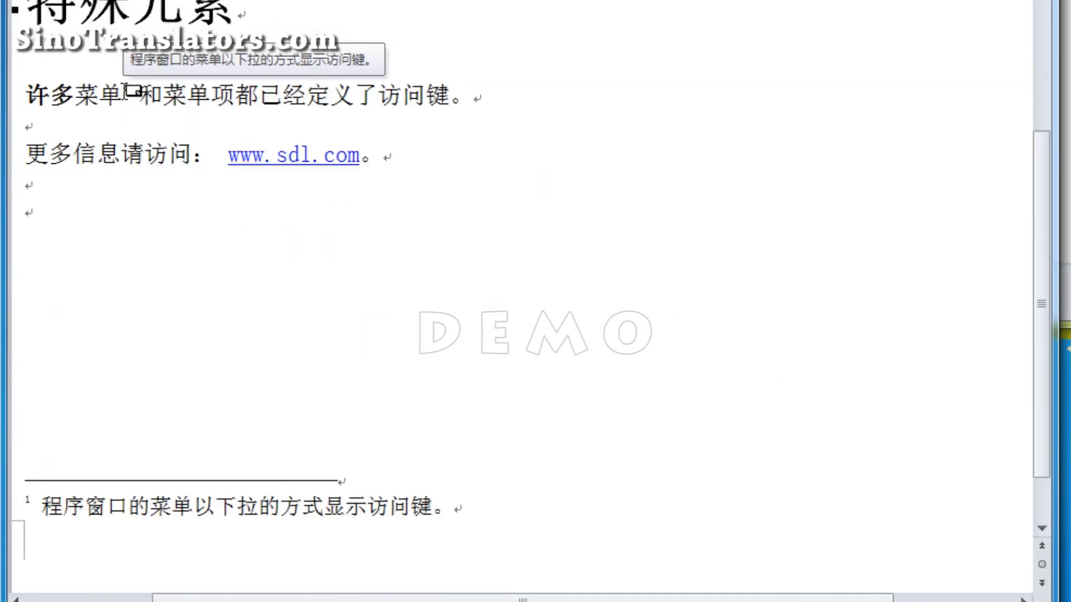
scroll(362, 435, down, 1)
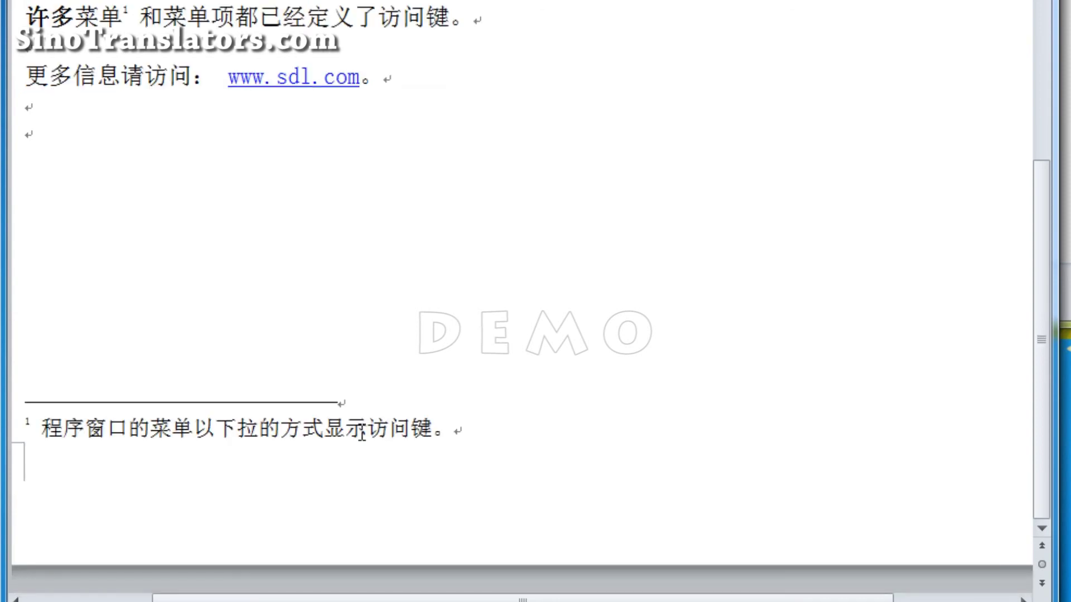